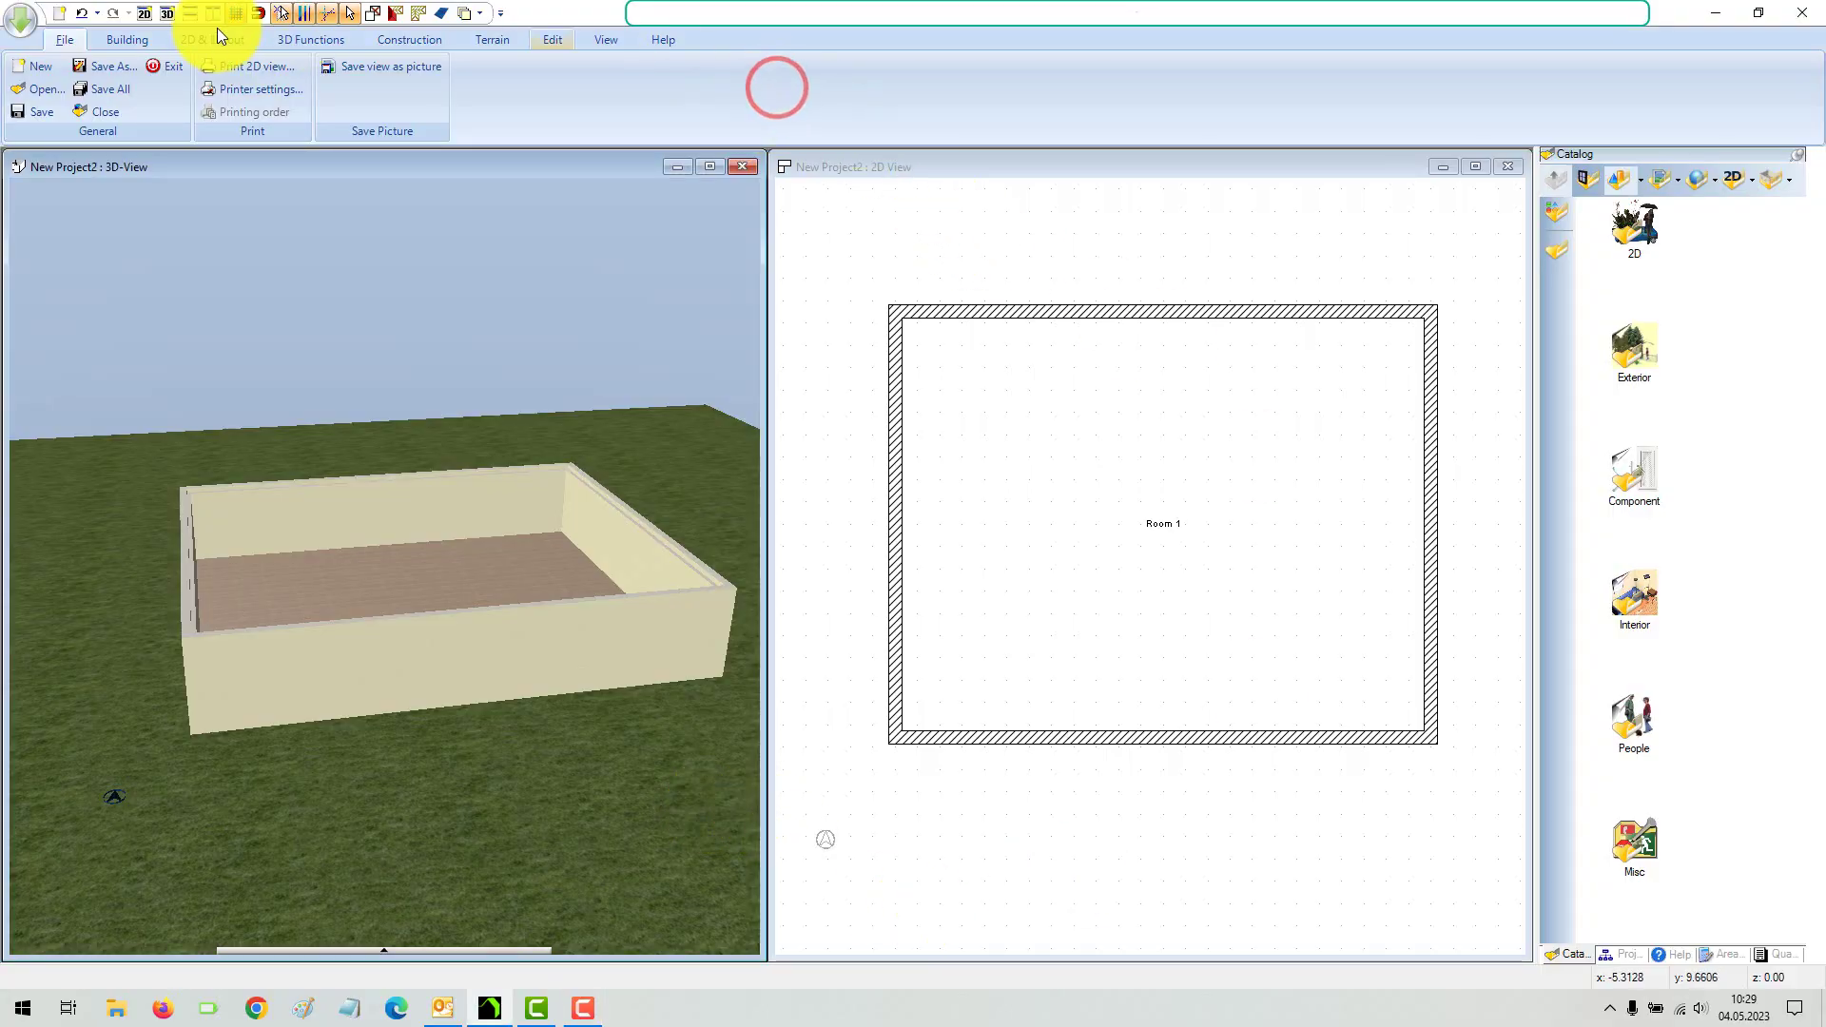
Start inserting a new window construction freely positioned in a wall and open its properties
left_click(127, 39)
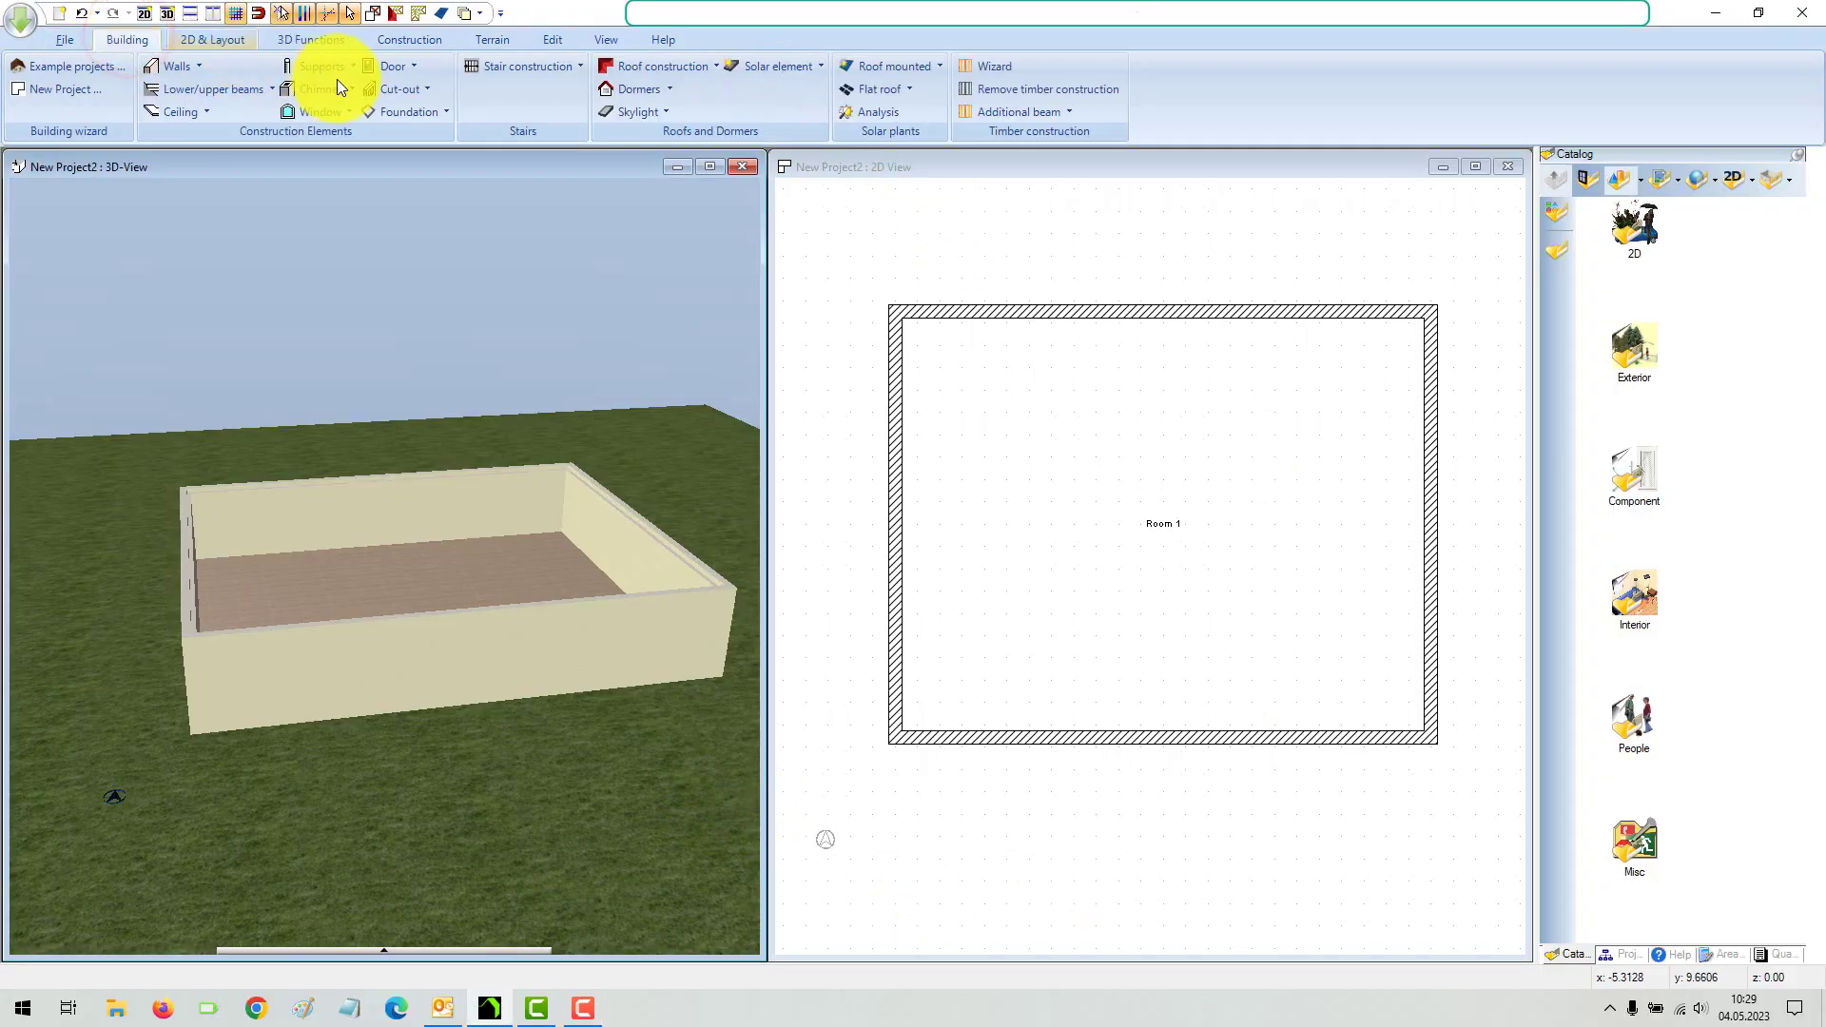
left_click(350, 114)
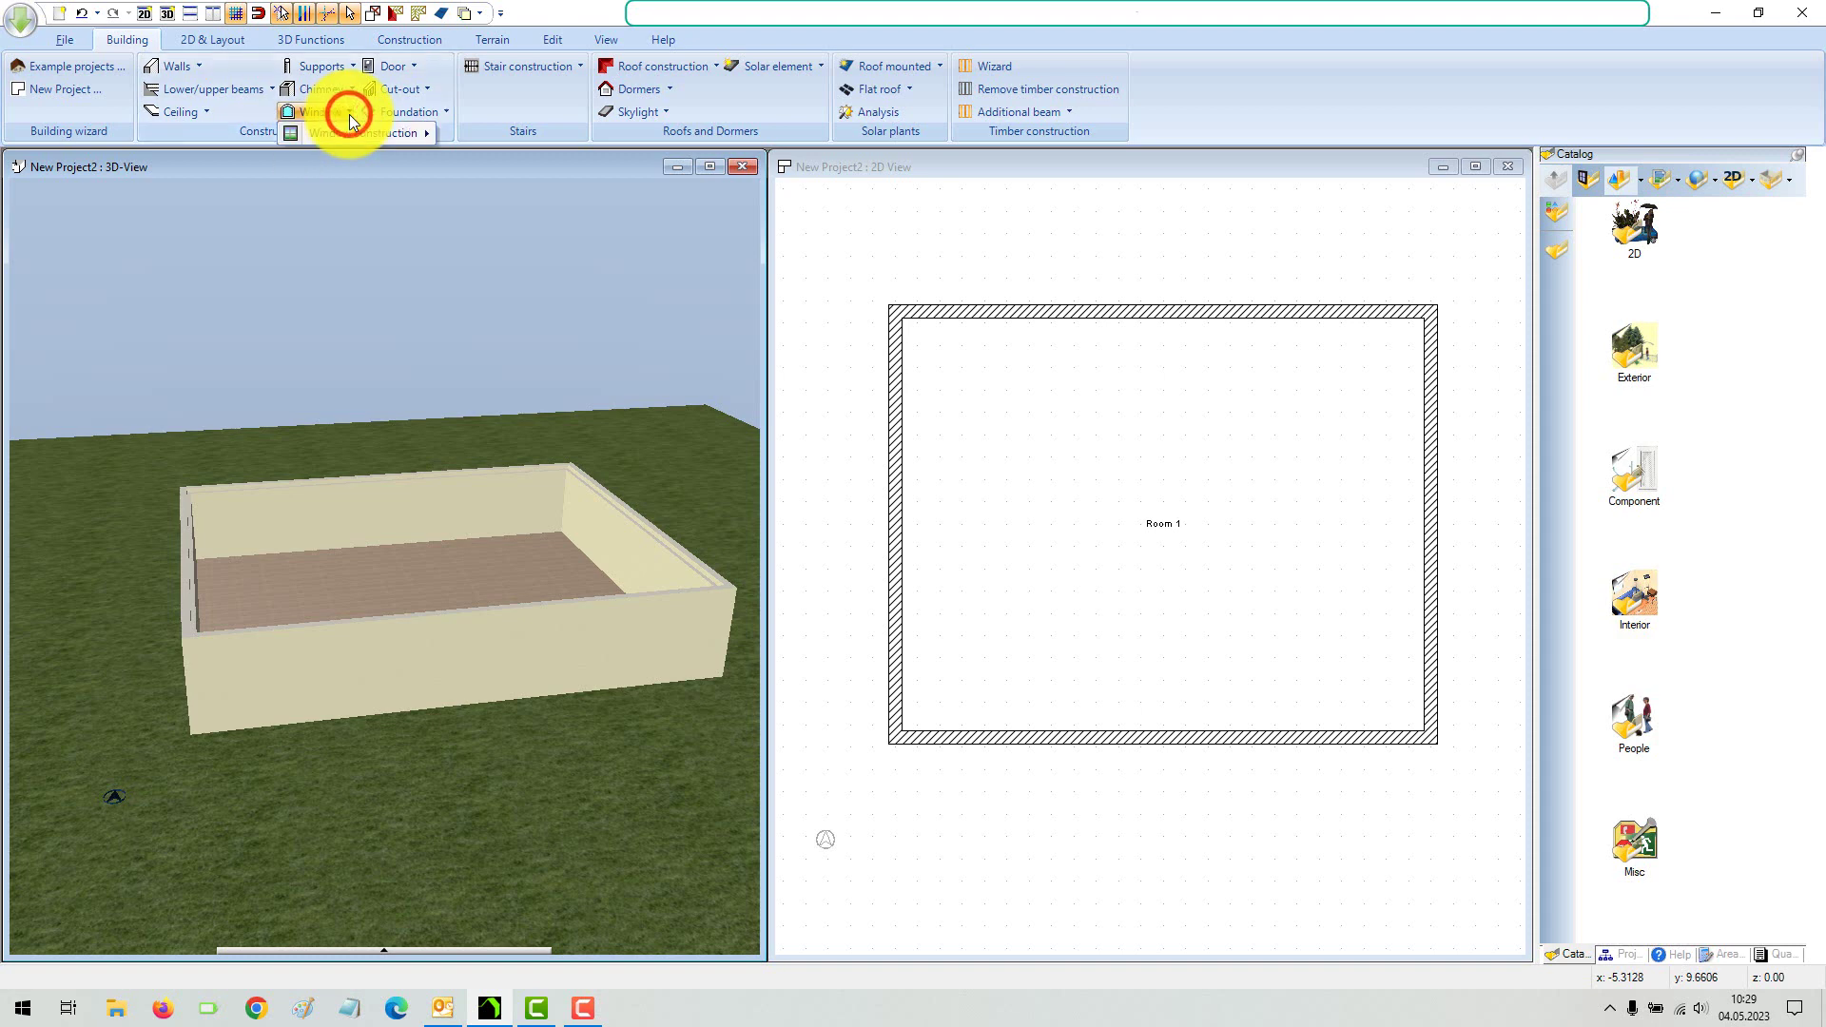
mouse_move(390, 129)
left_click(491, 135)
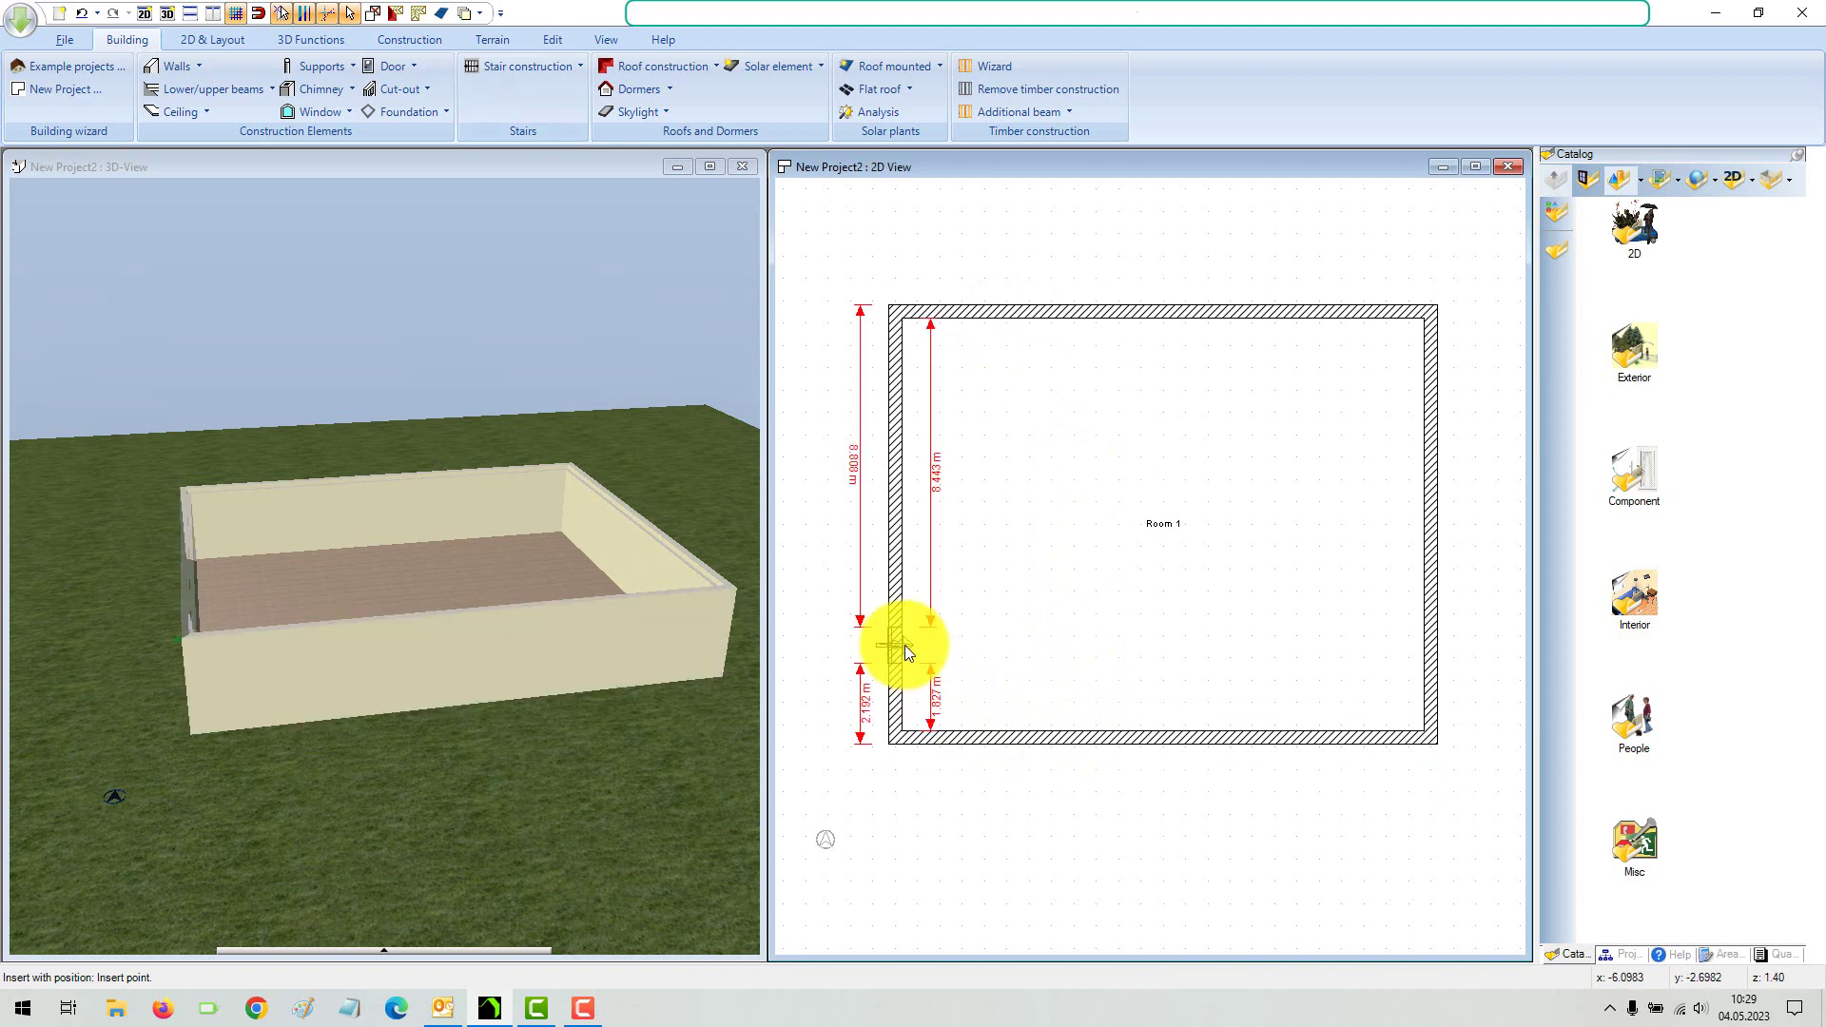
right_click(1042, 740)
left_click(1133, 830)
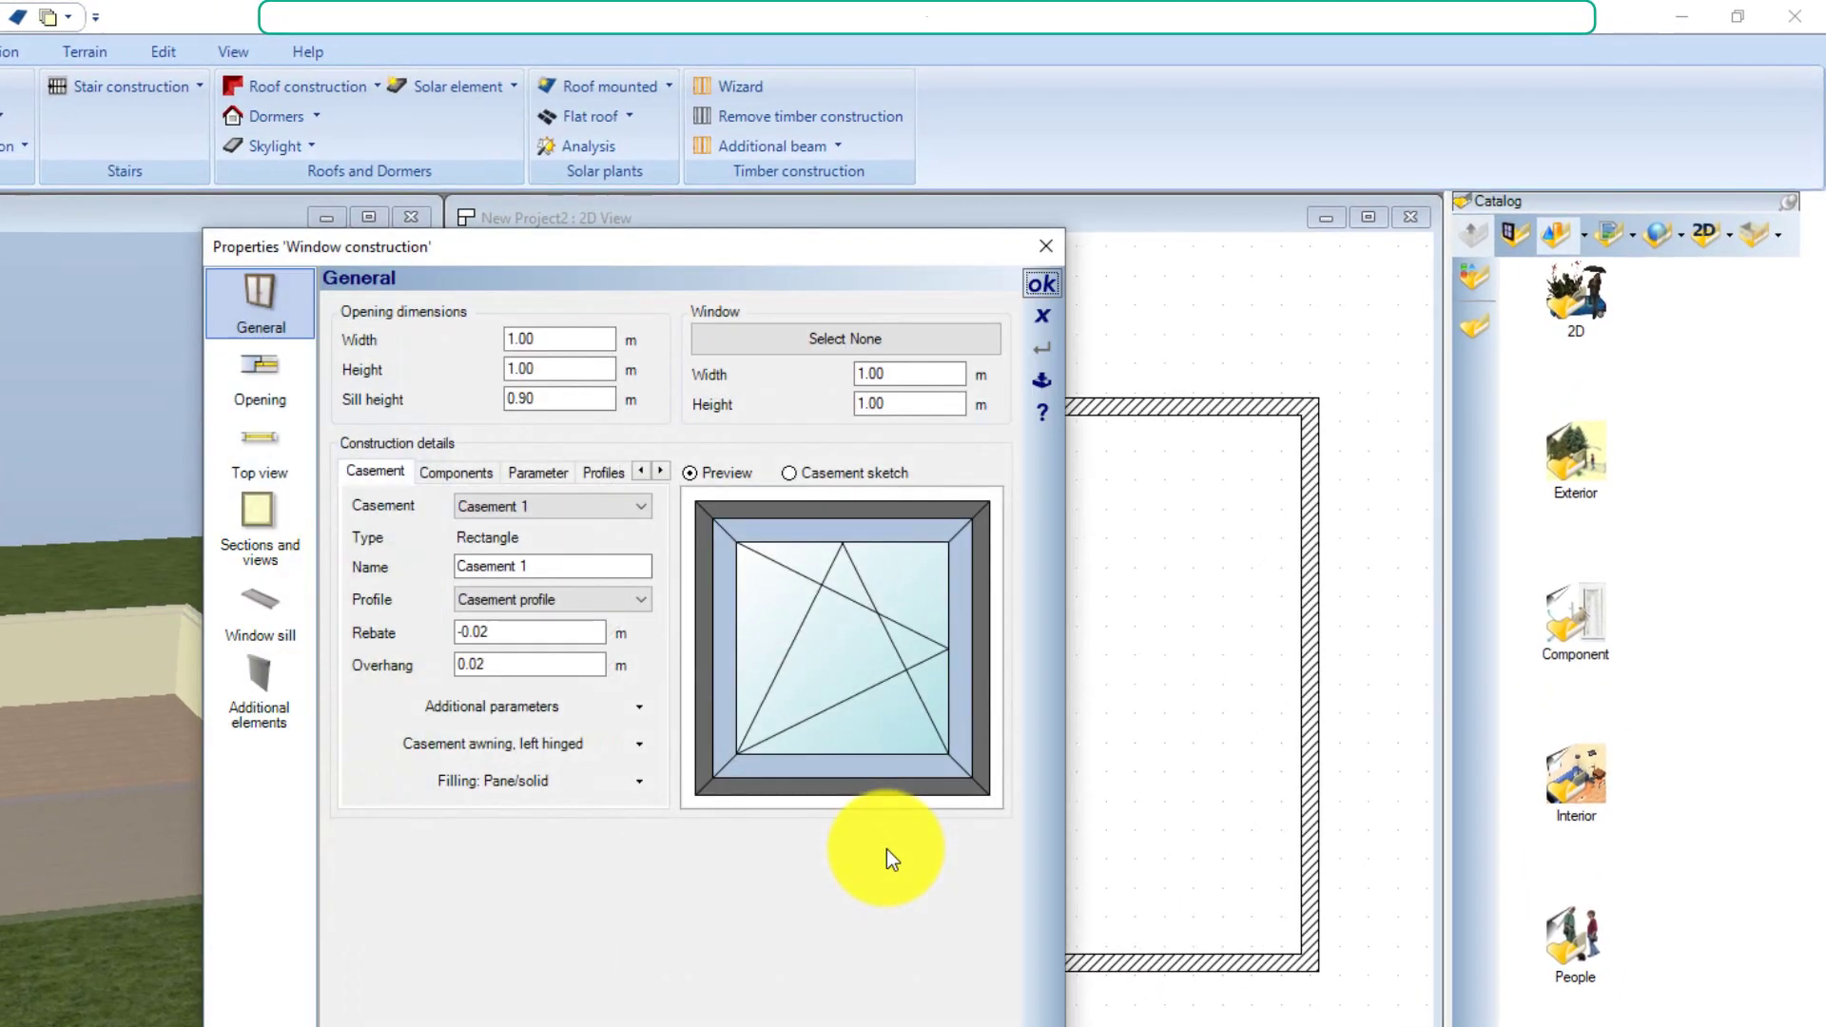
Set the window opening to 1.50 m wide and 1.385 m high, and place the window in the plan's lower wall
left_click(547, 343)
key("BackSpace")
key("BackSpace")
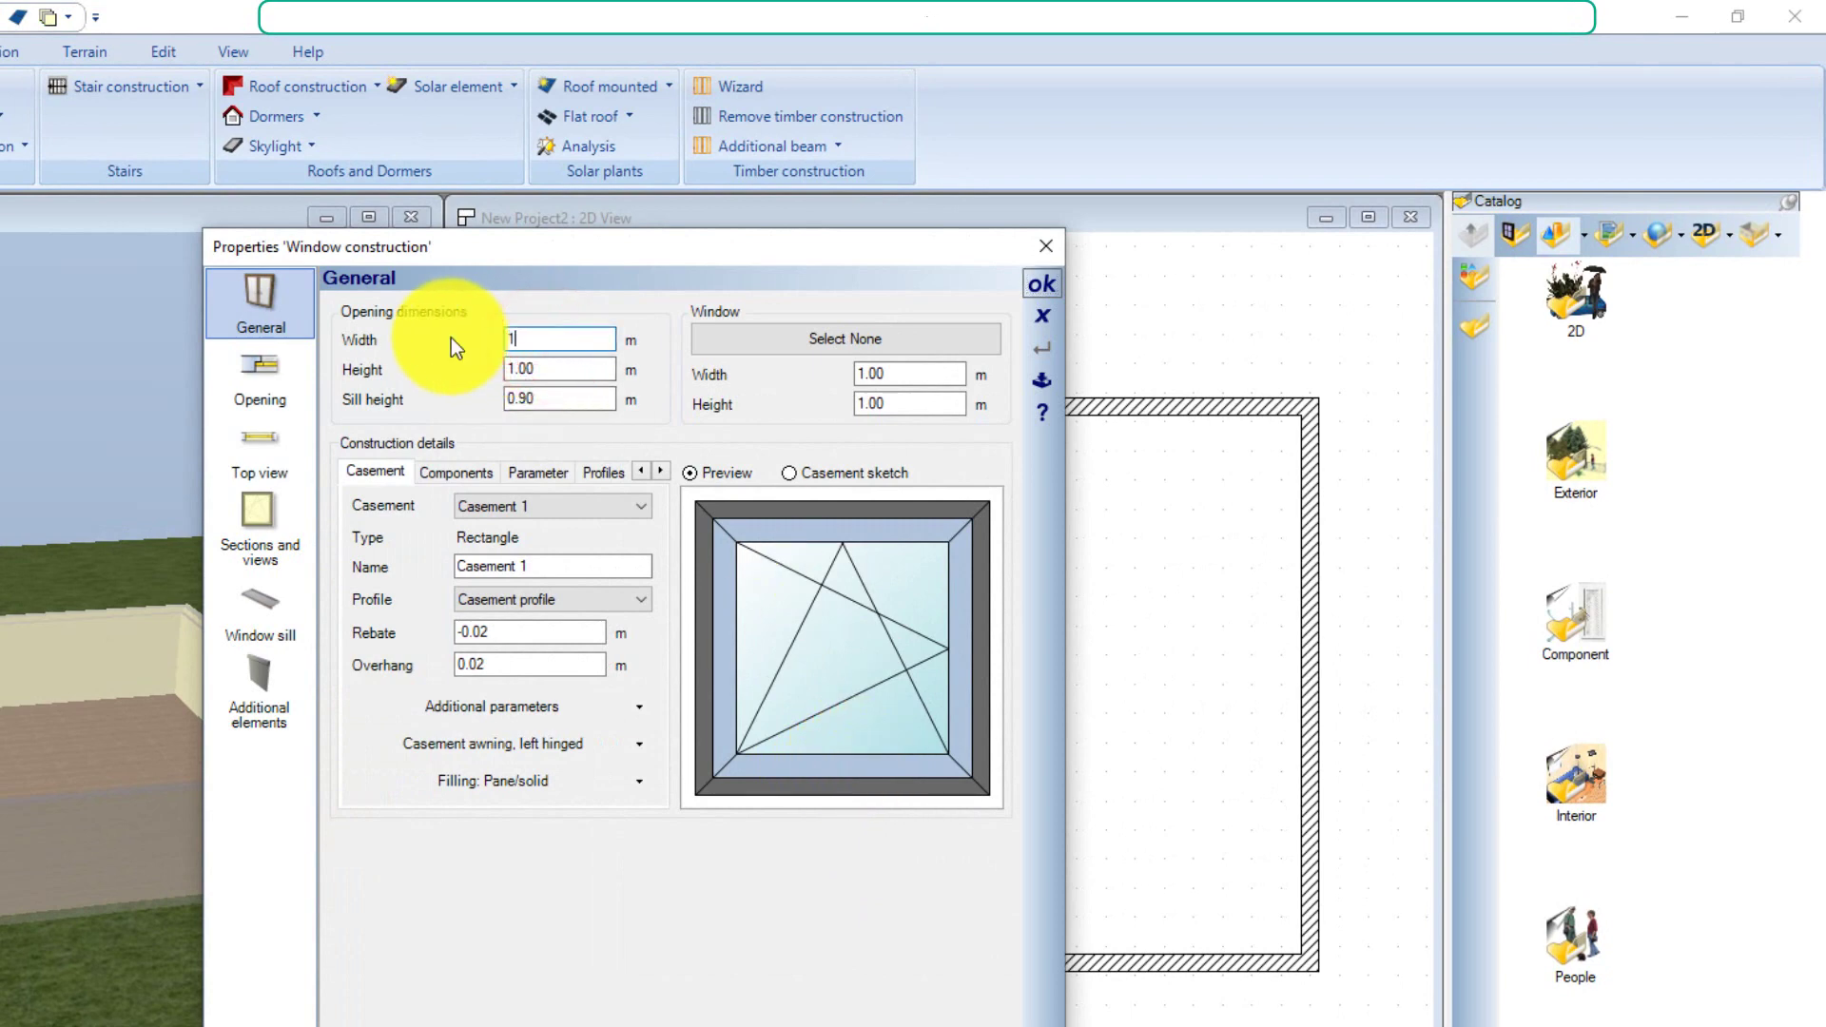
type("5")
key("Tab")
type("1,")
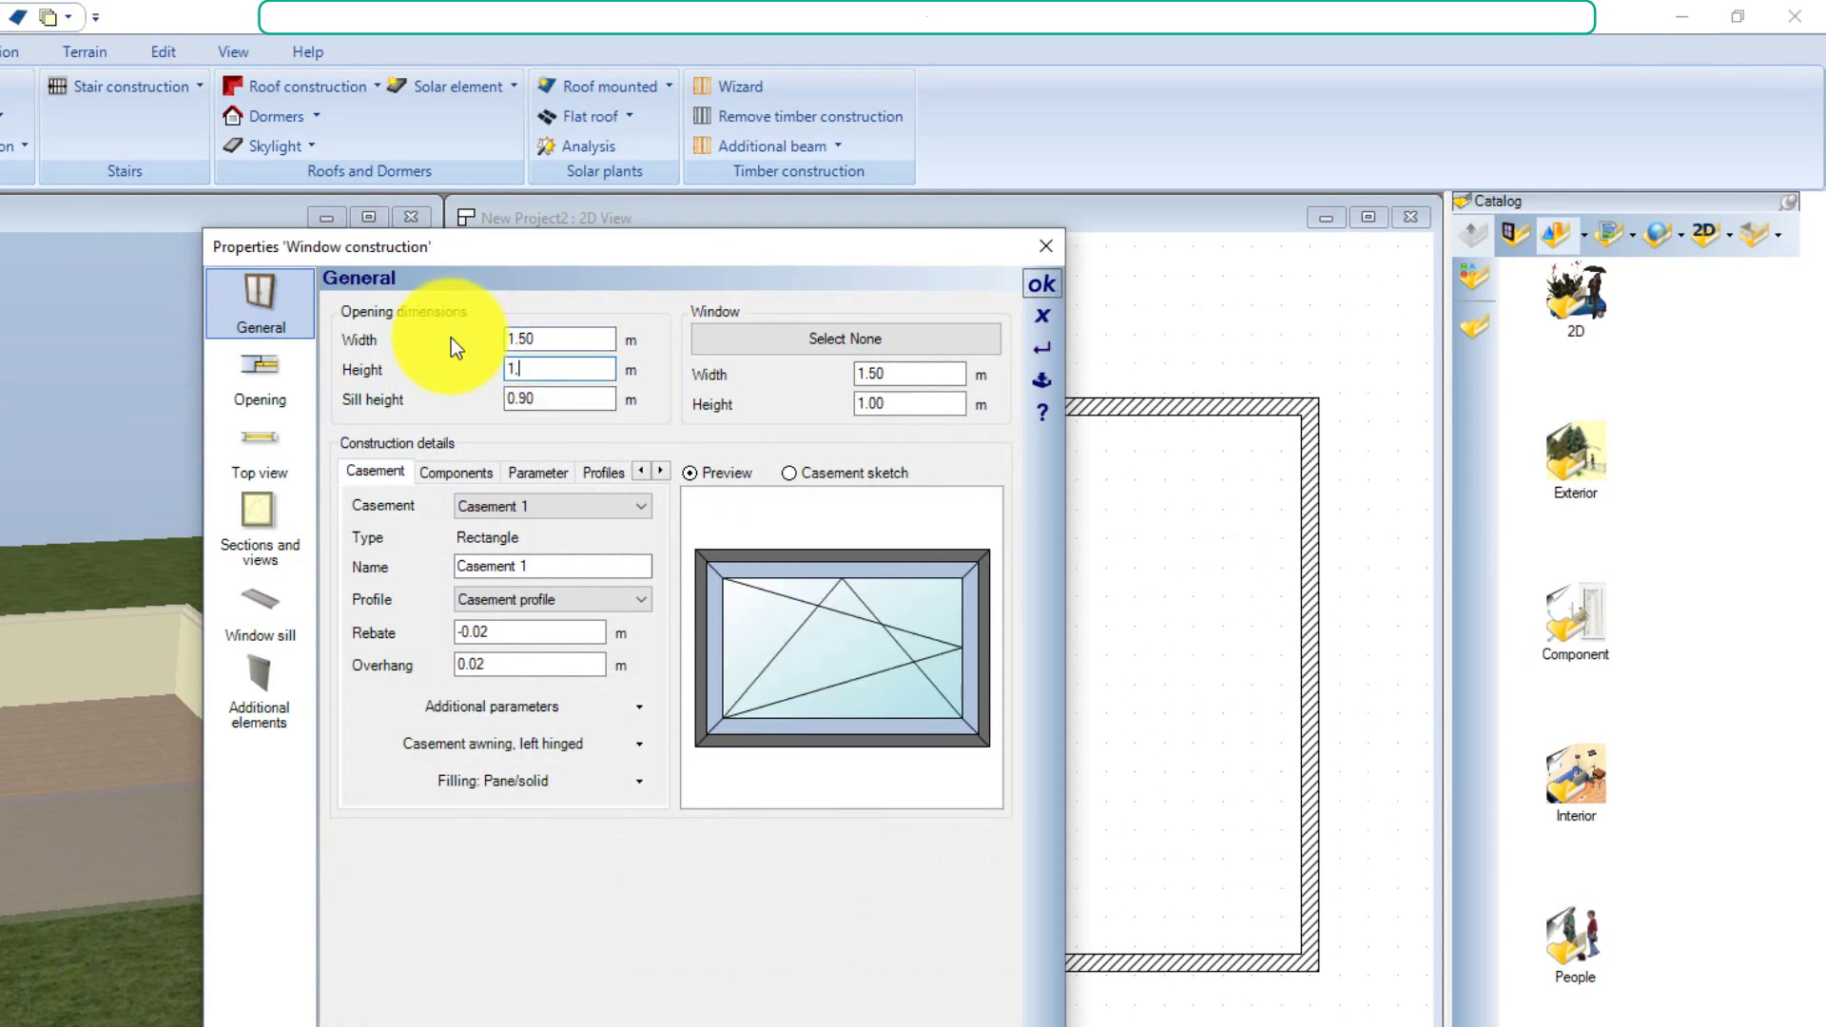
type("385")
key("BackSpace")
key("BackSpace")
type("85")
key("Tab")
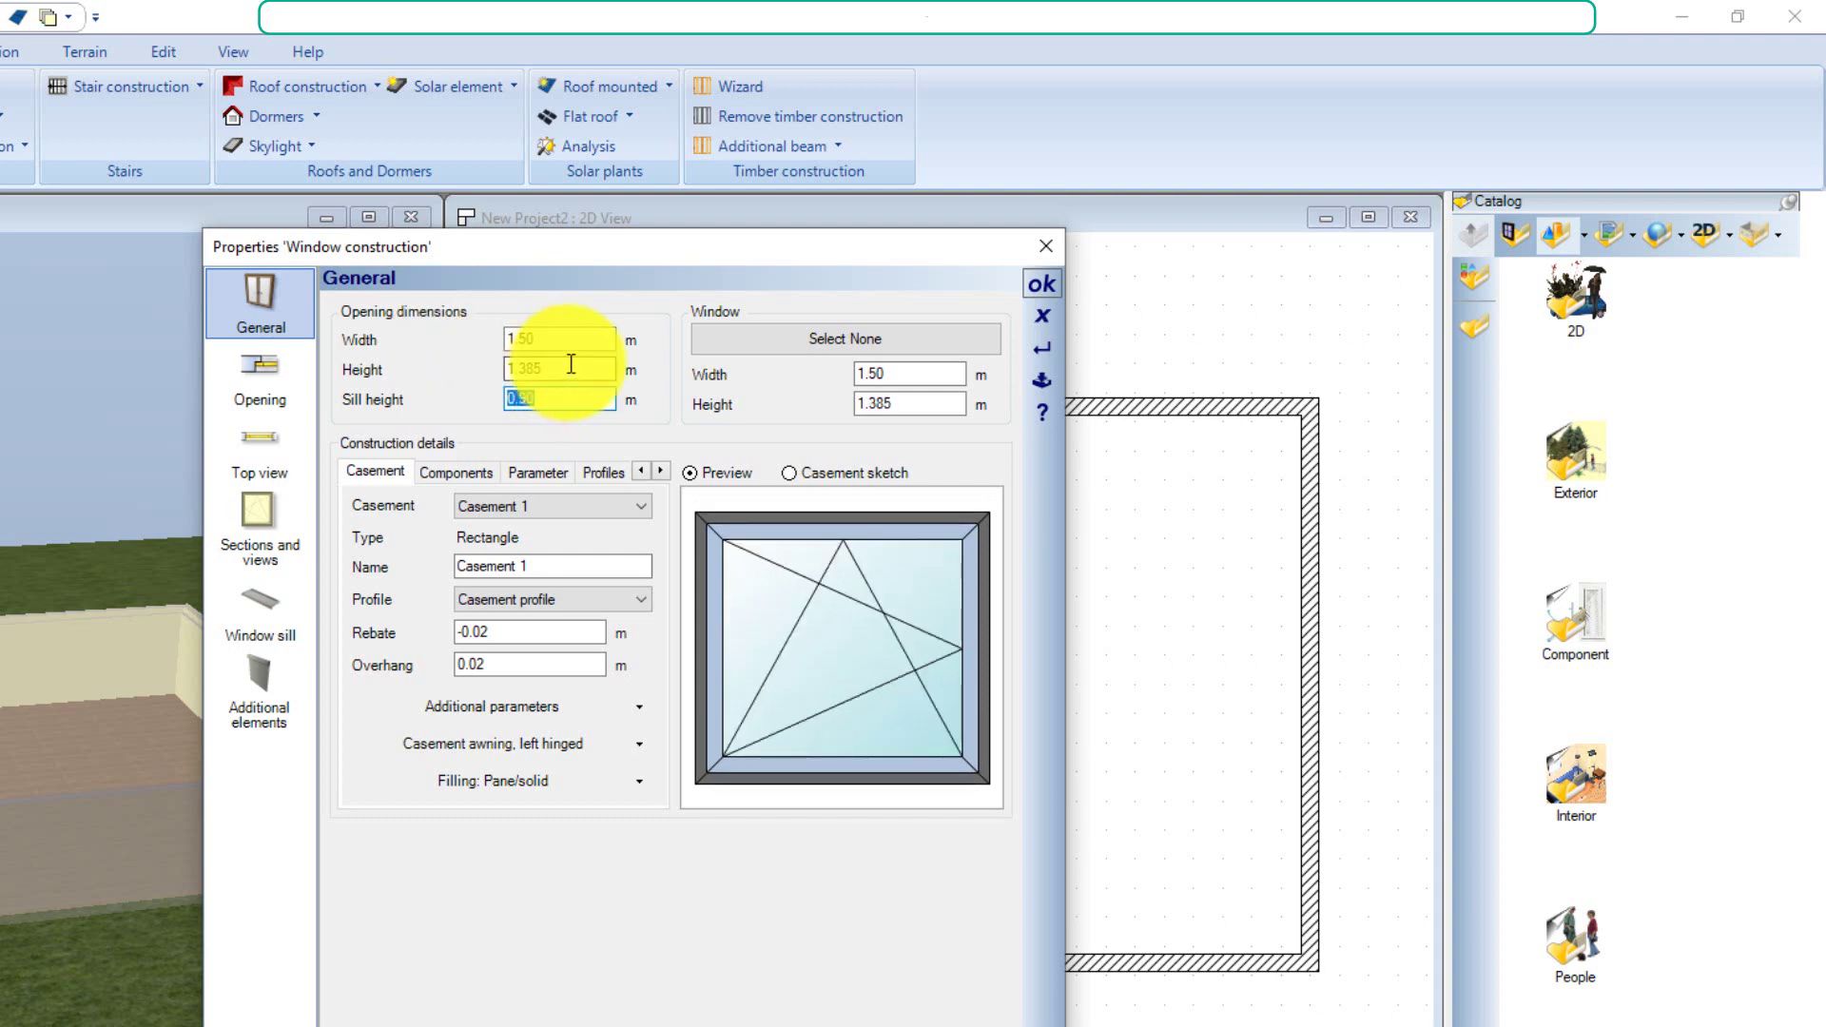
left_click(1036, 282)
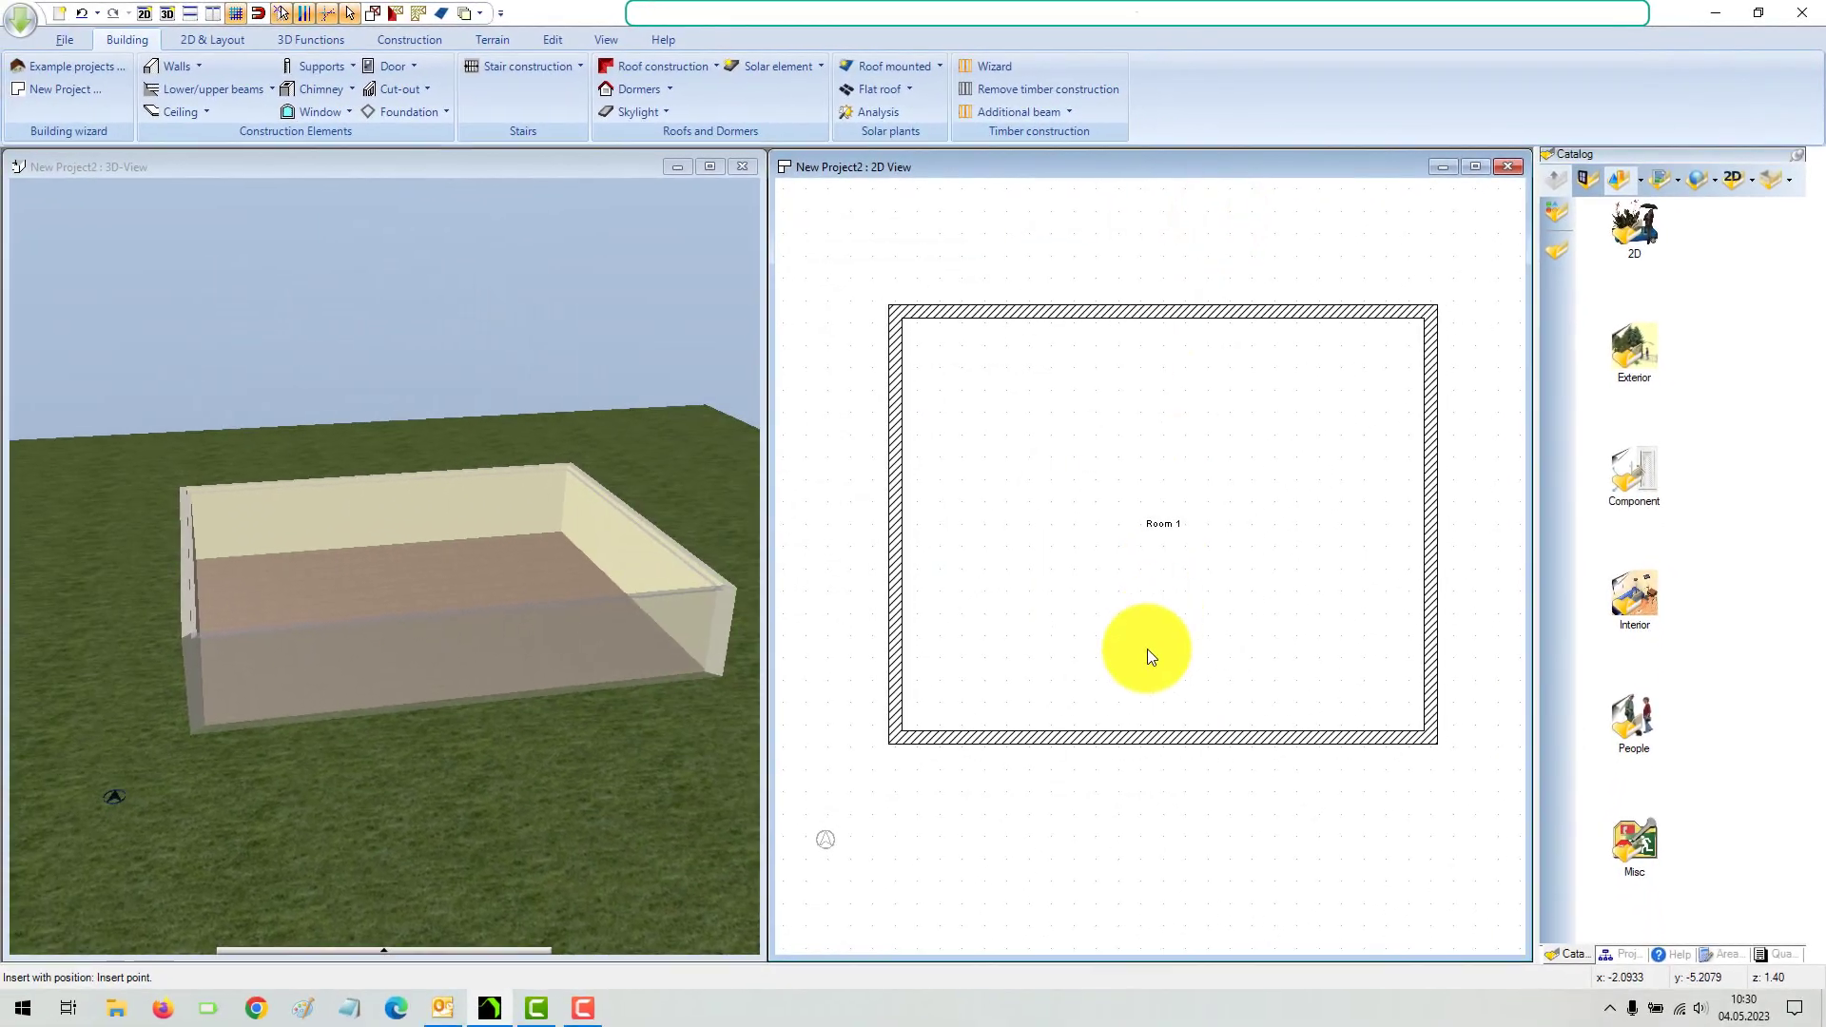
left_click(1040, 733)
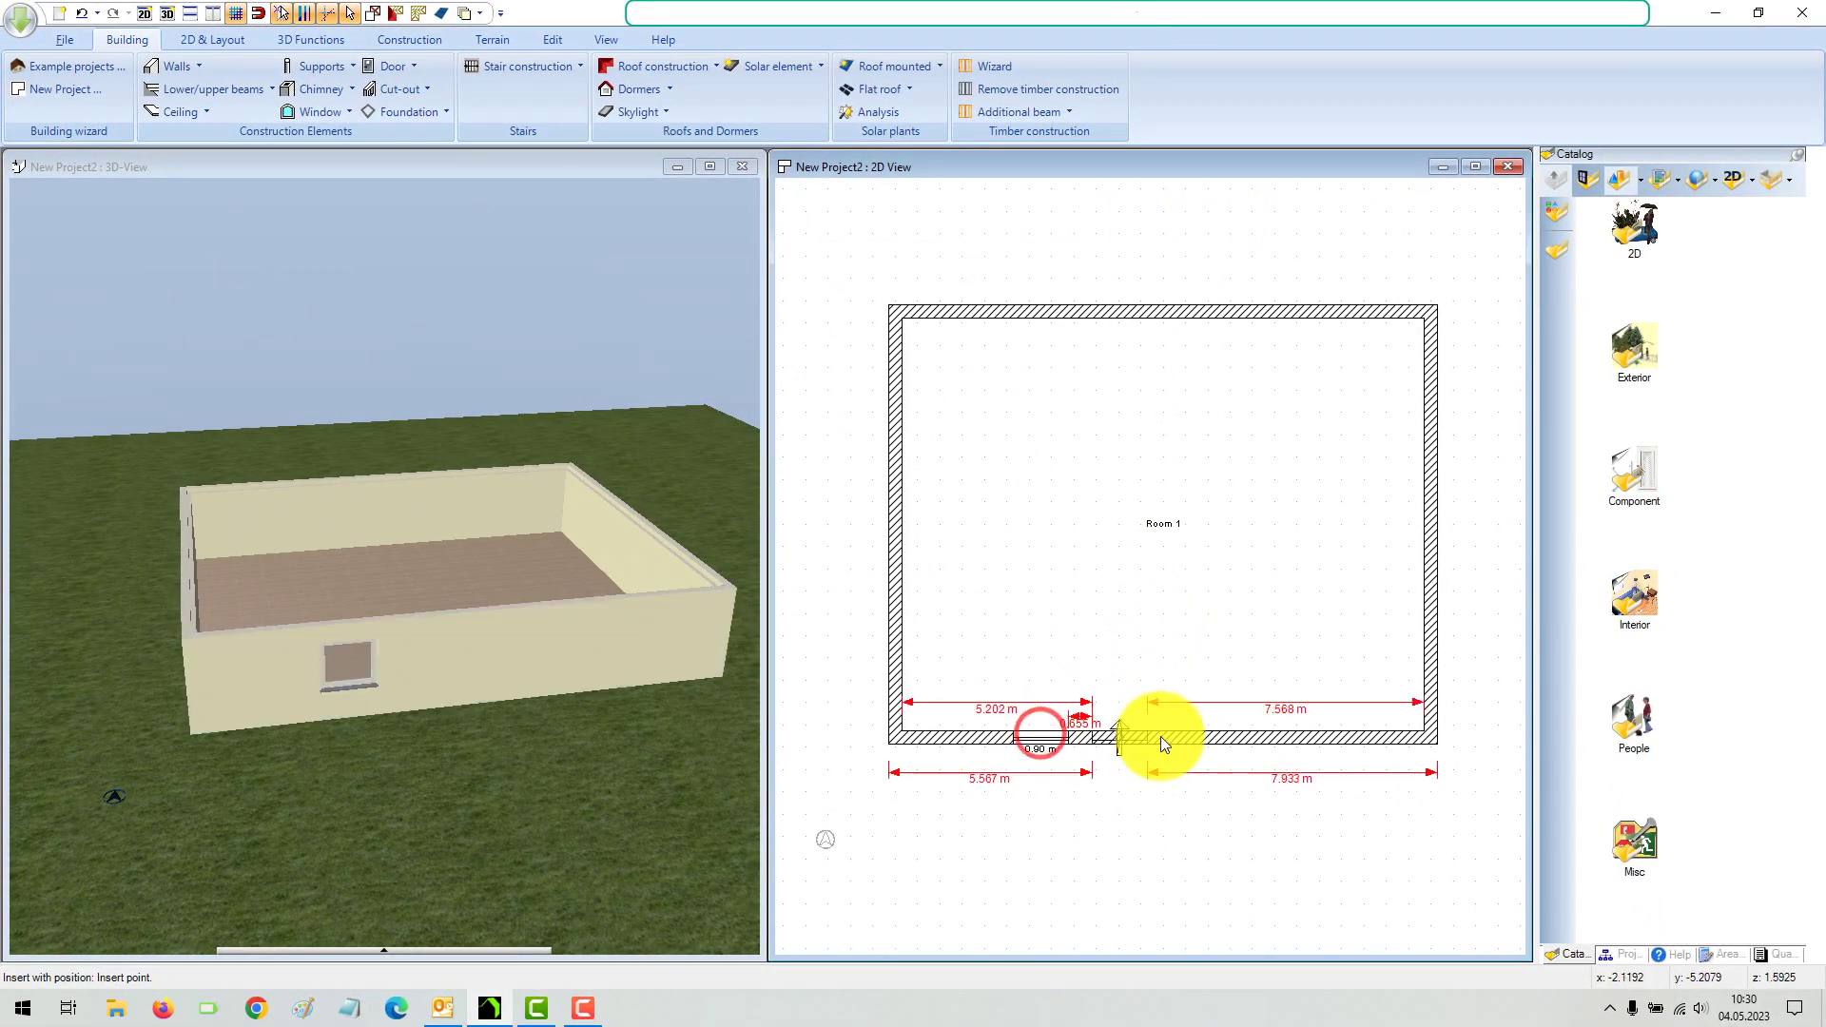
Insert a "Window with var. fanlight type 2, 2 casements" in the lower wall to the right of the first window, and end window insertion
right_click(1168, 736)
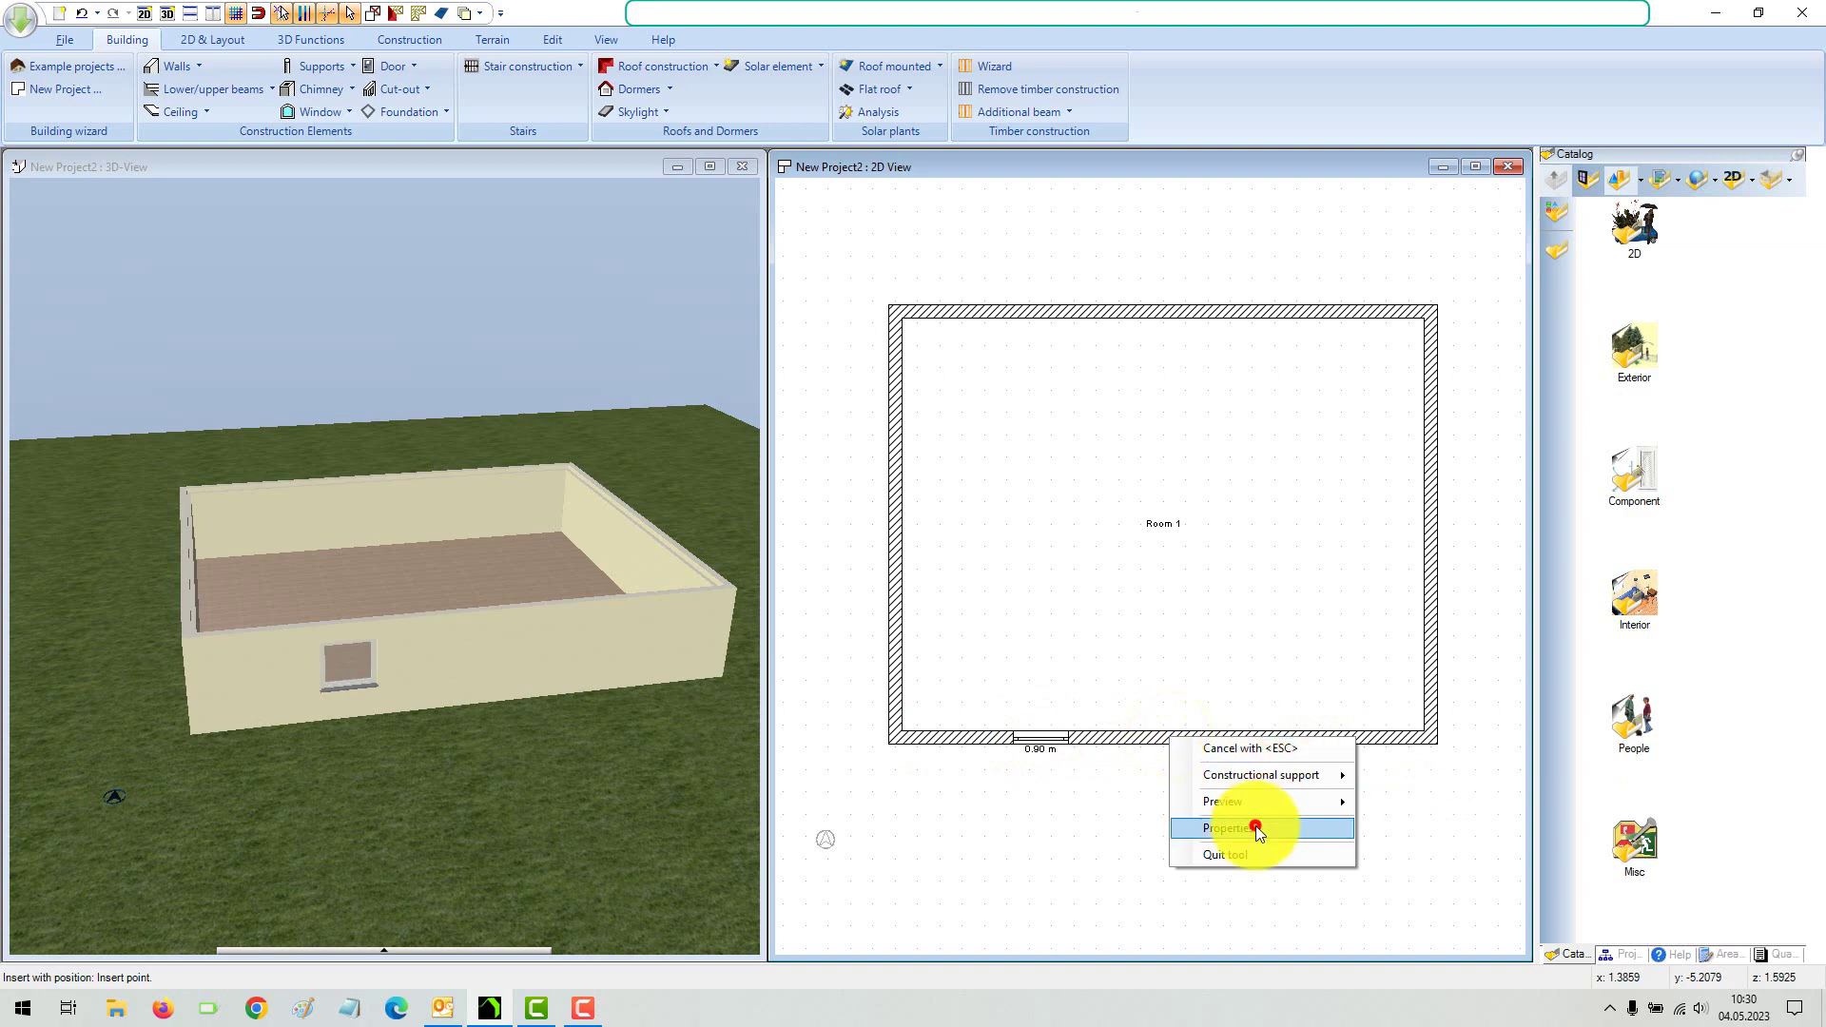
left_click(1256, 825)
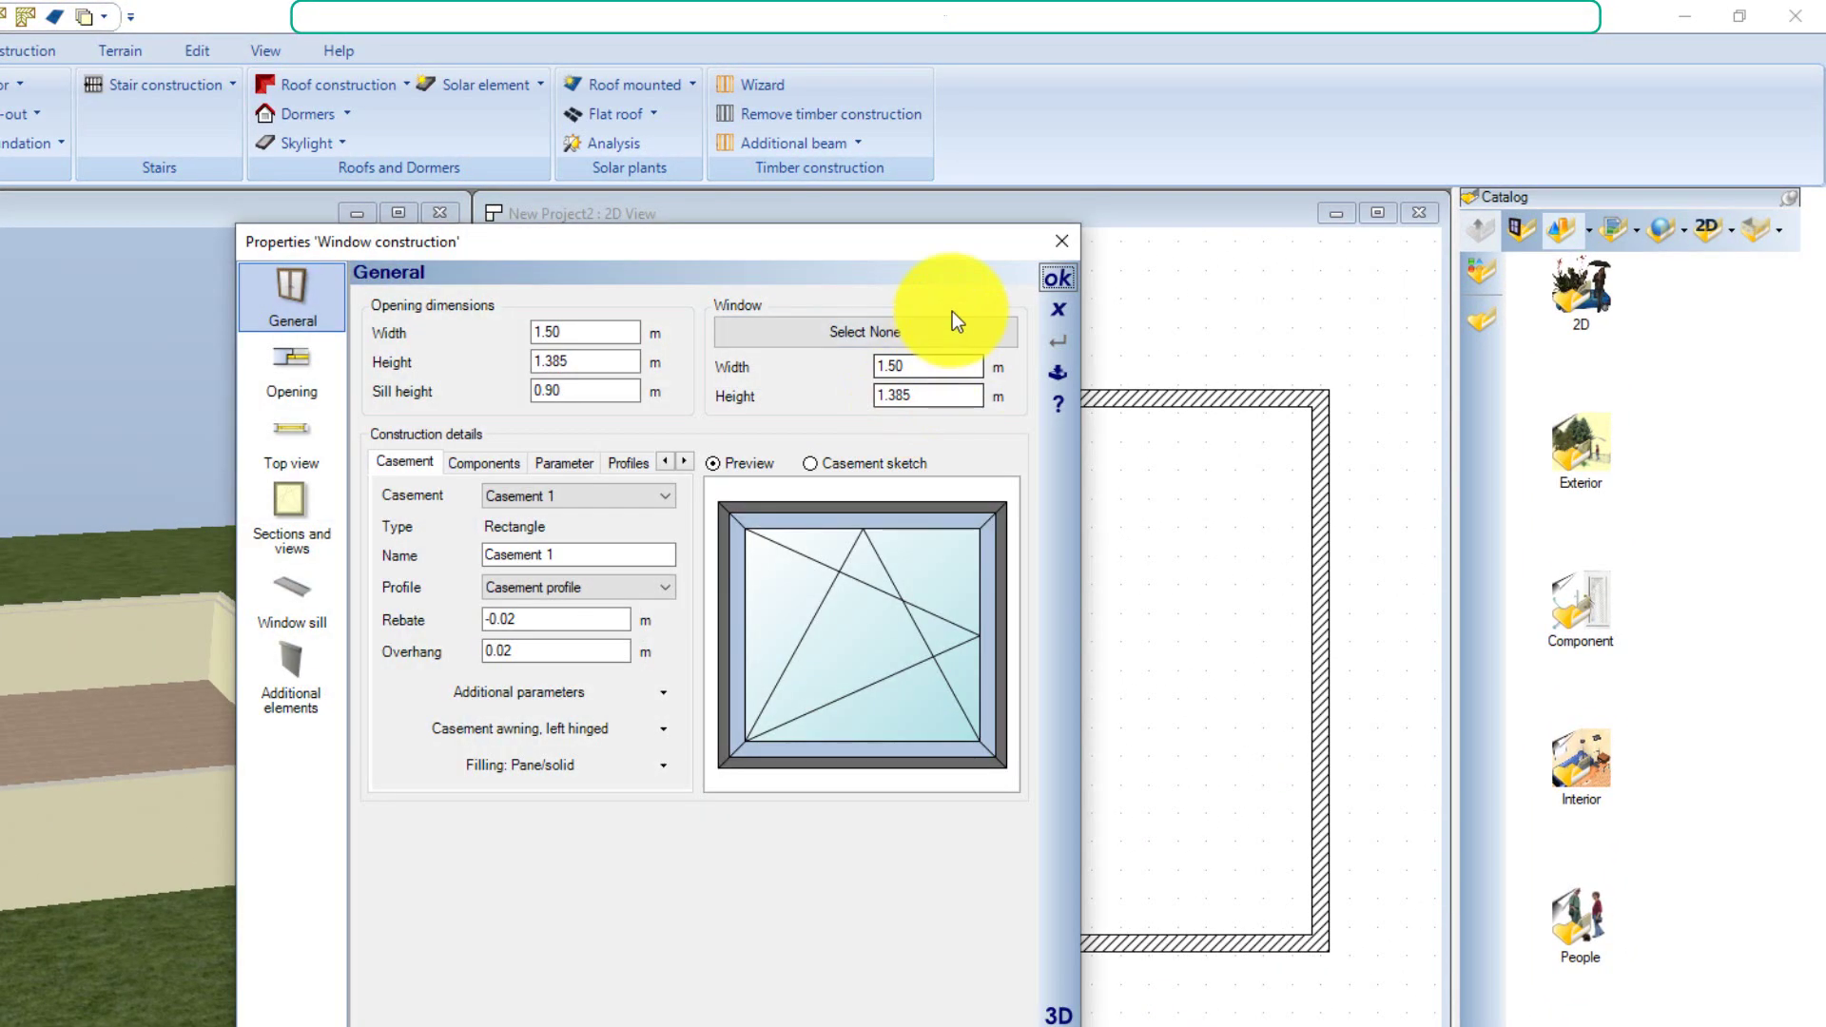
left_click(951, 311)
left_click_drag(946, 447, 948, 607)
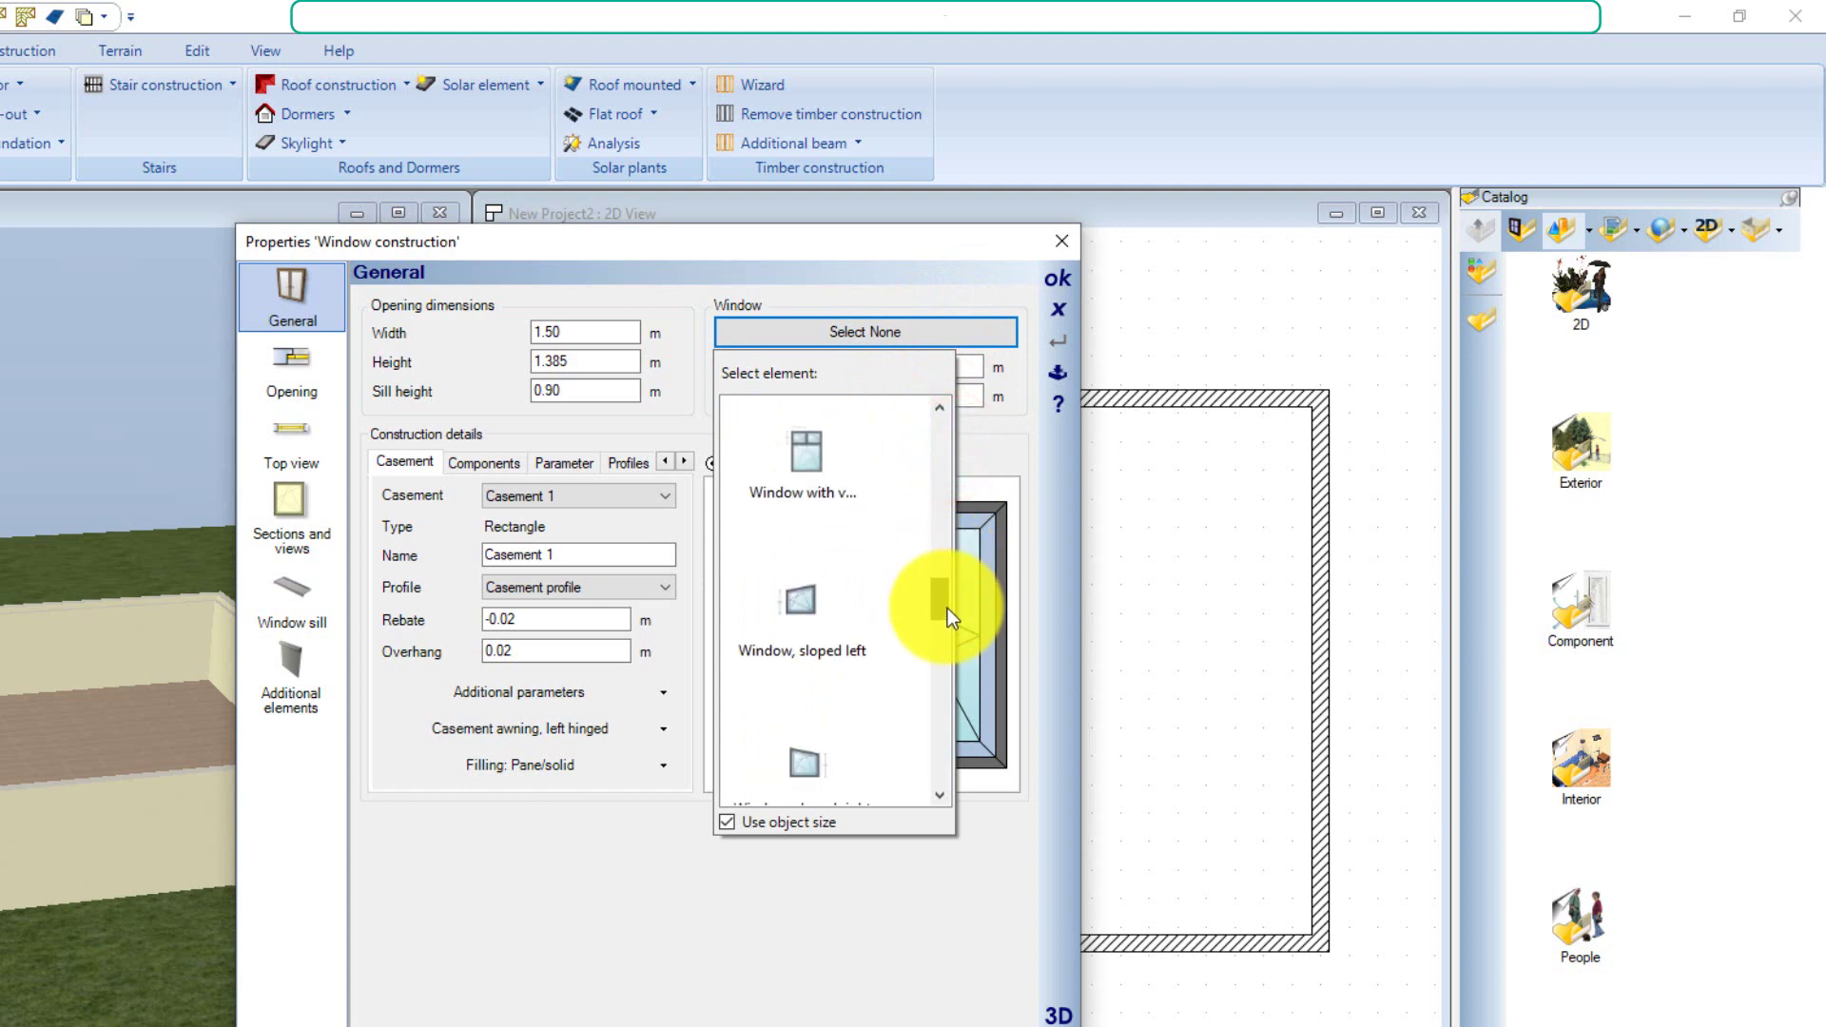
left_click(820, 473)
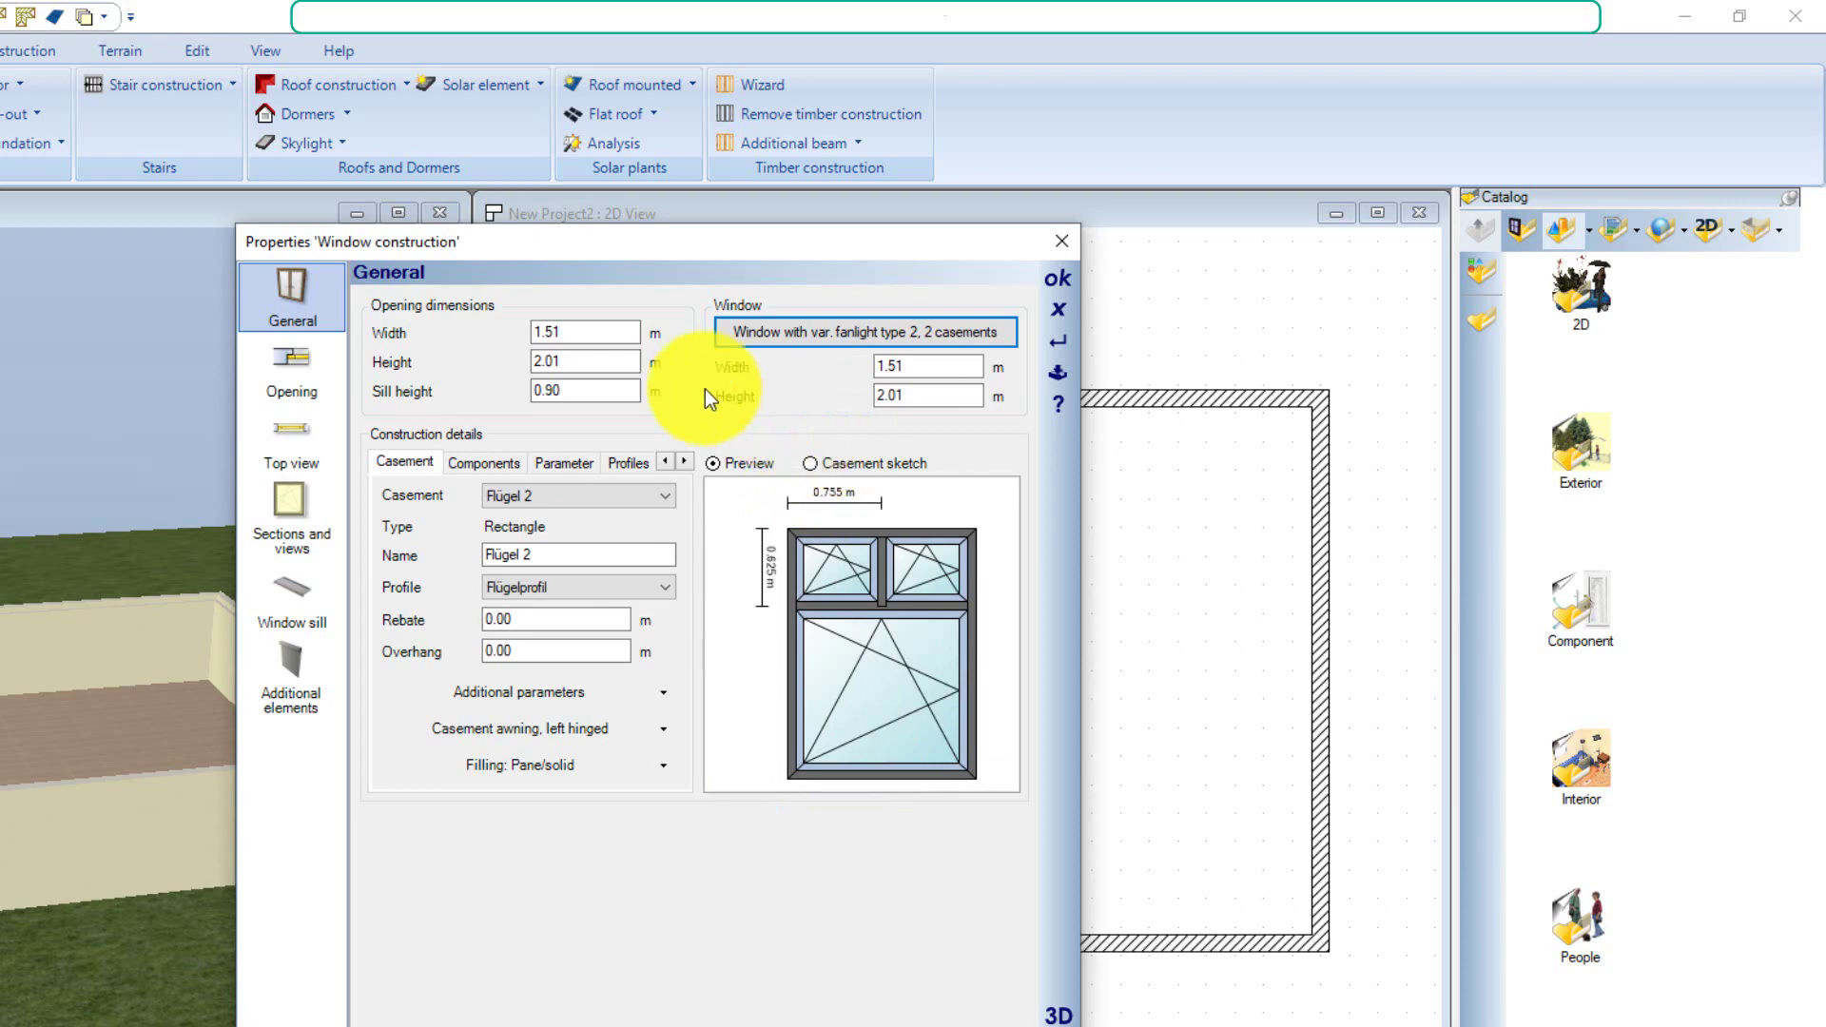
left_click(1058, 277)
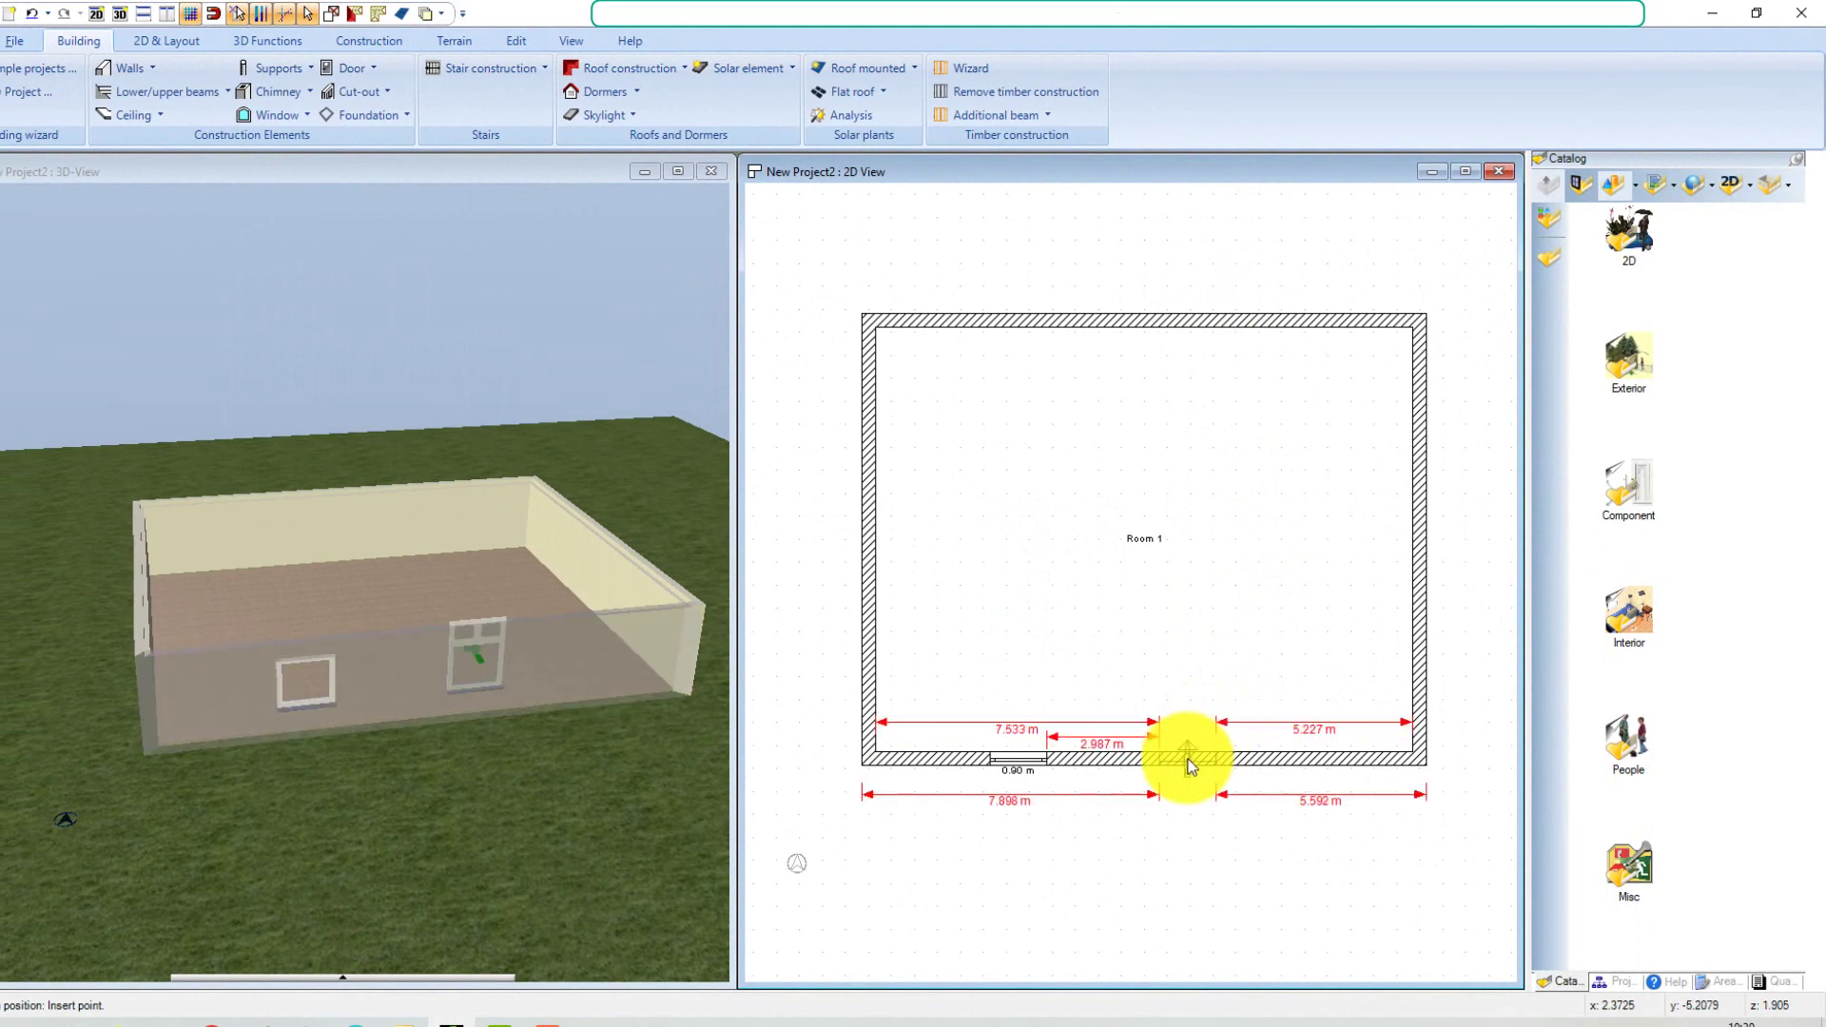
left_click(1187, 761)
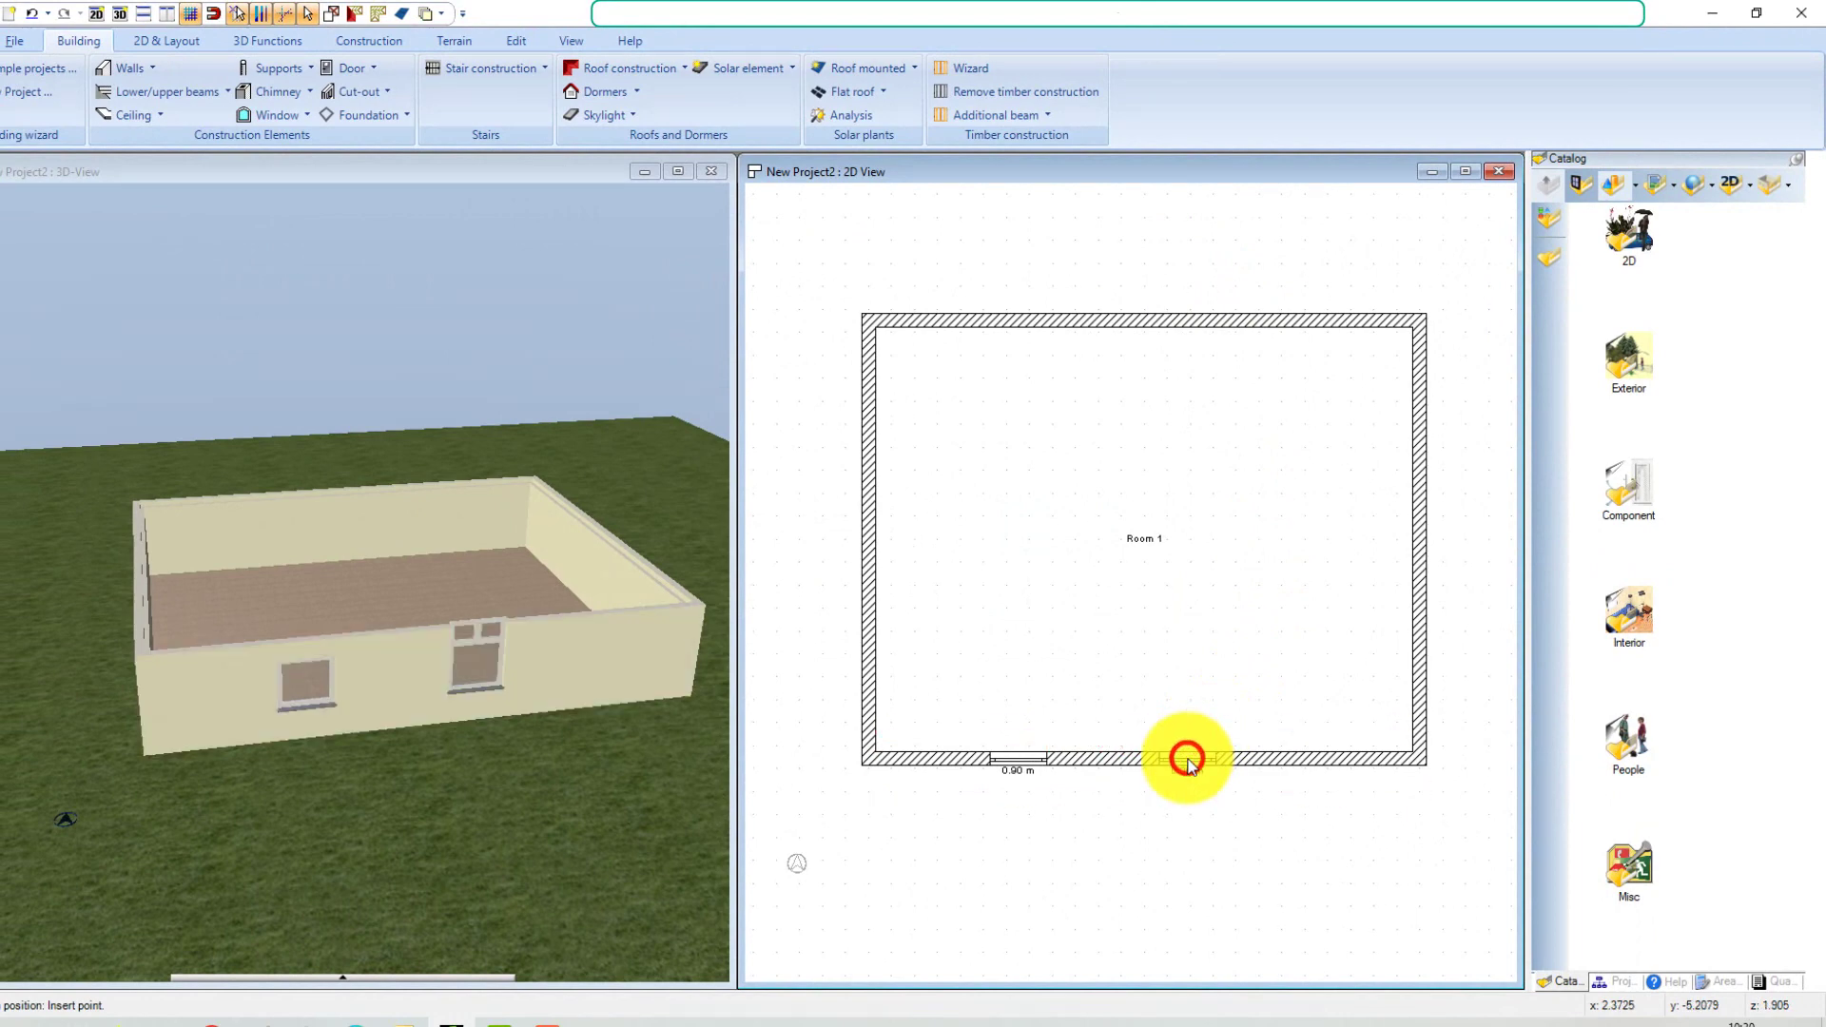
right_click(1229, 460)
left_click(1296, 582)
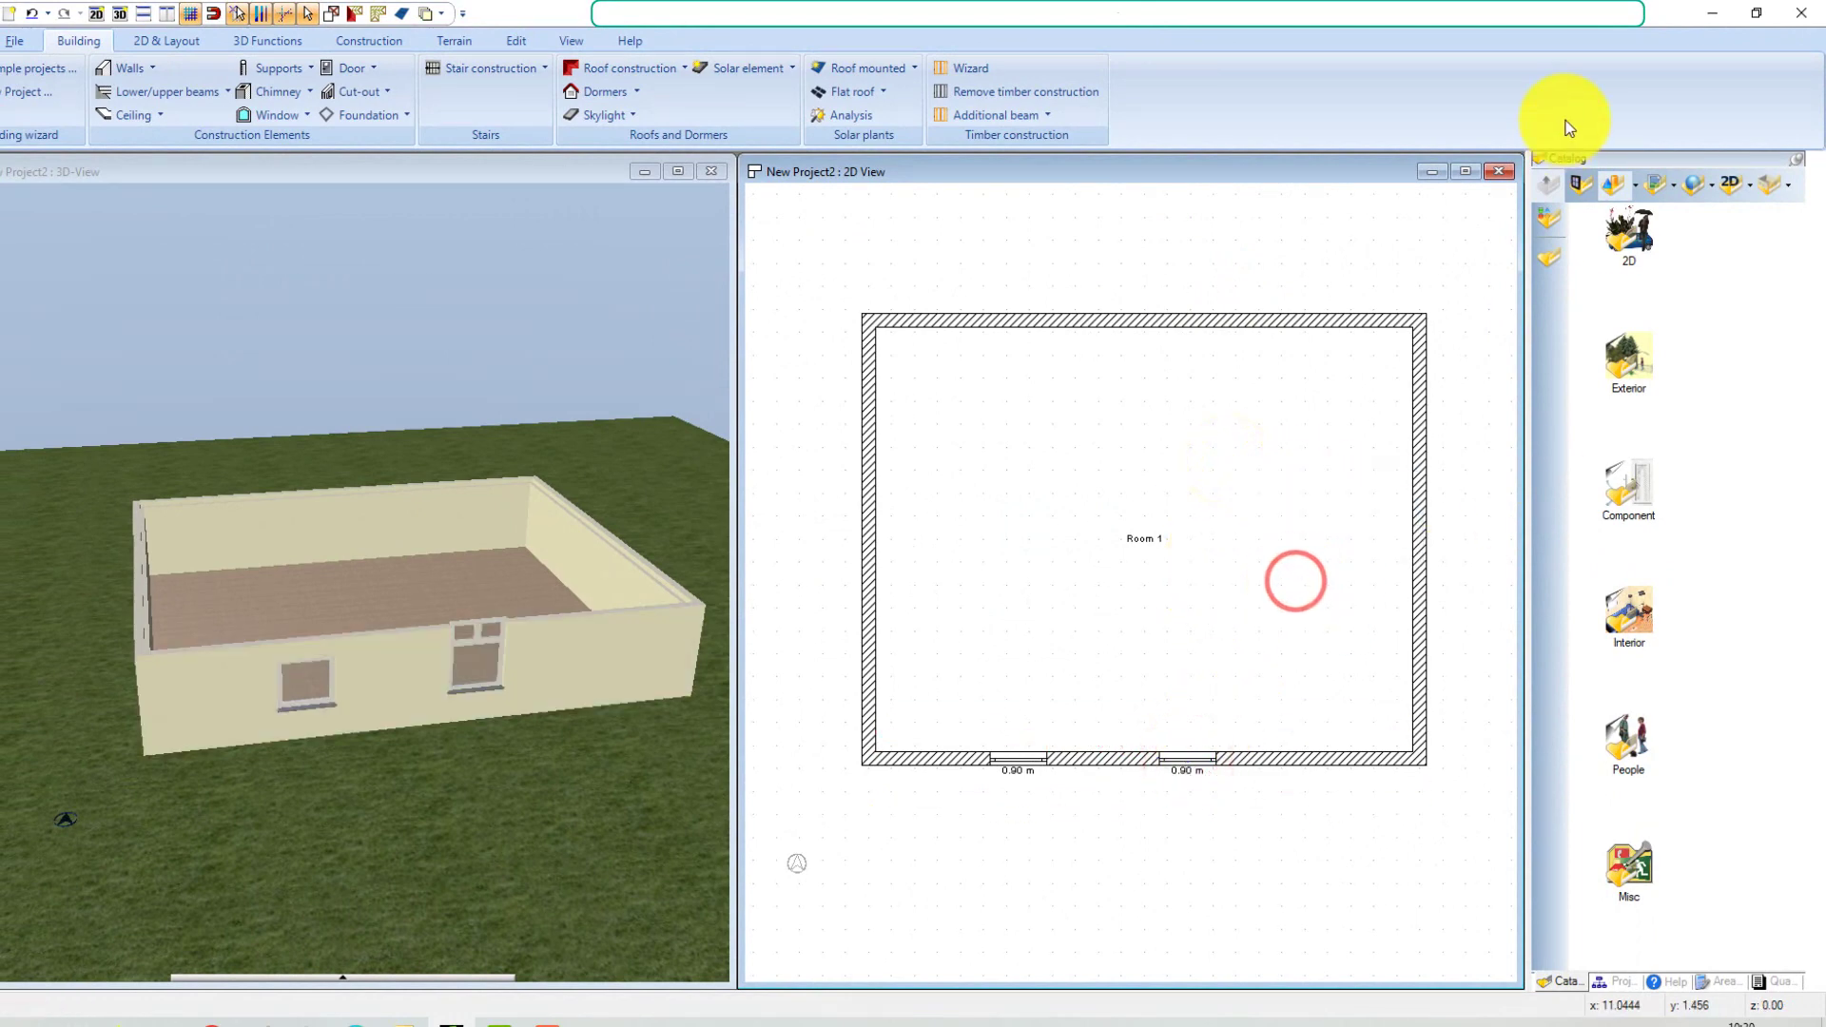
Place a "Window, 2 casements" from the AEC catalog's Window Construction folder in the lower wall, right of the fanlight window, and end insertion
left_click(1575, 187)
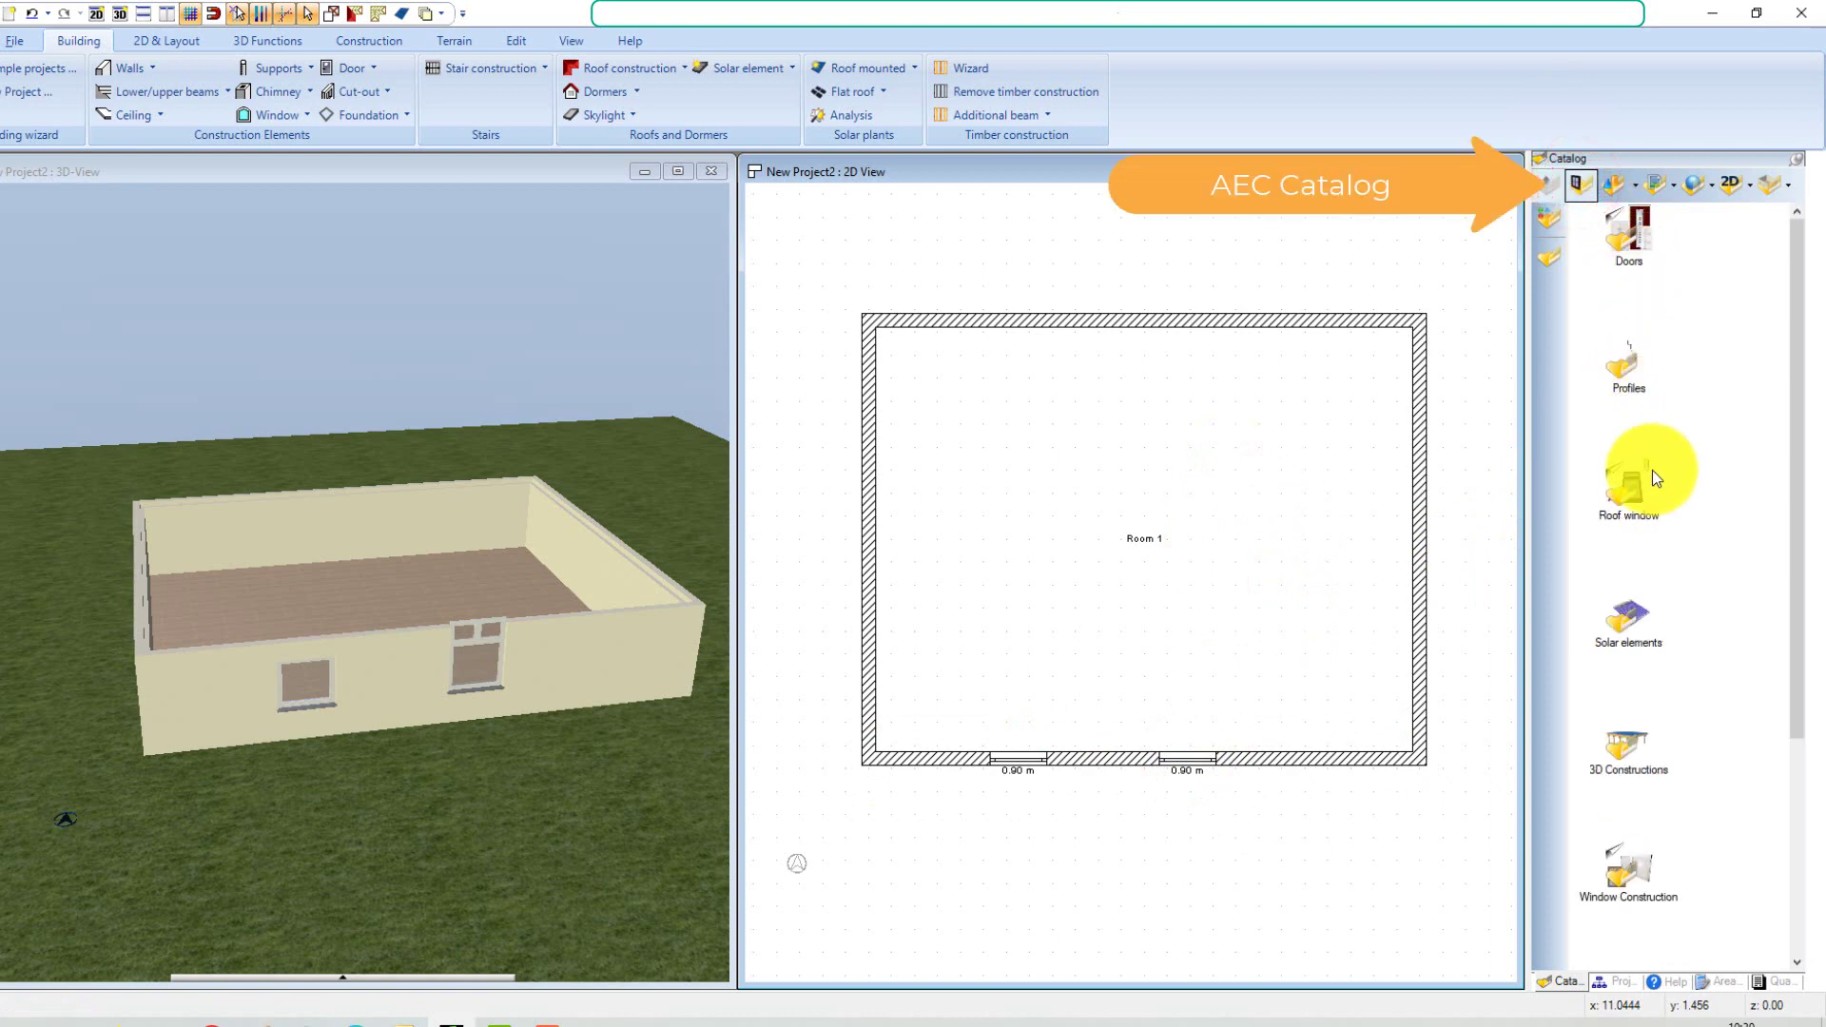
scroll(1636, 466, "down", 1)
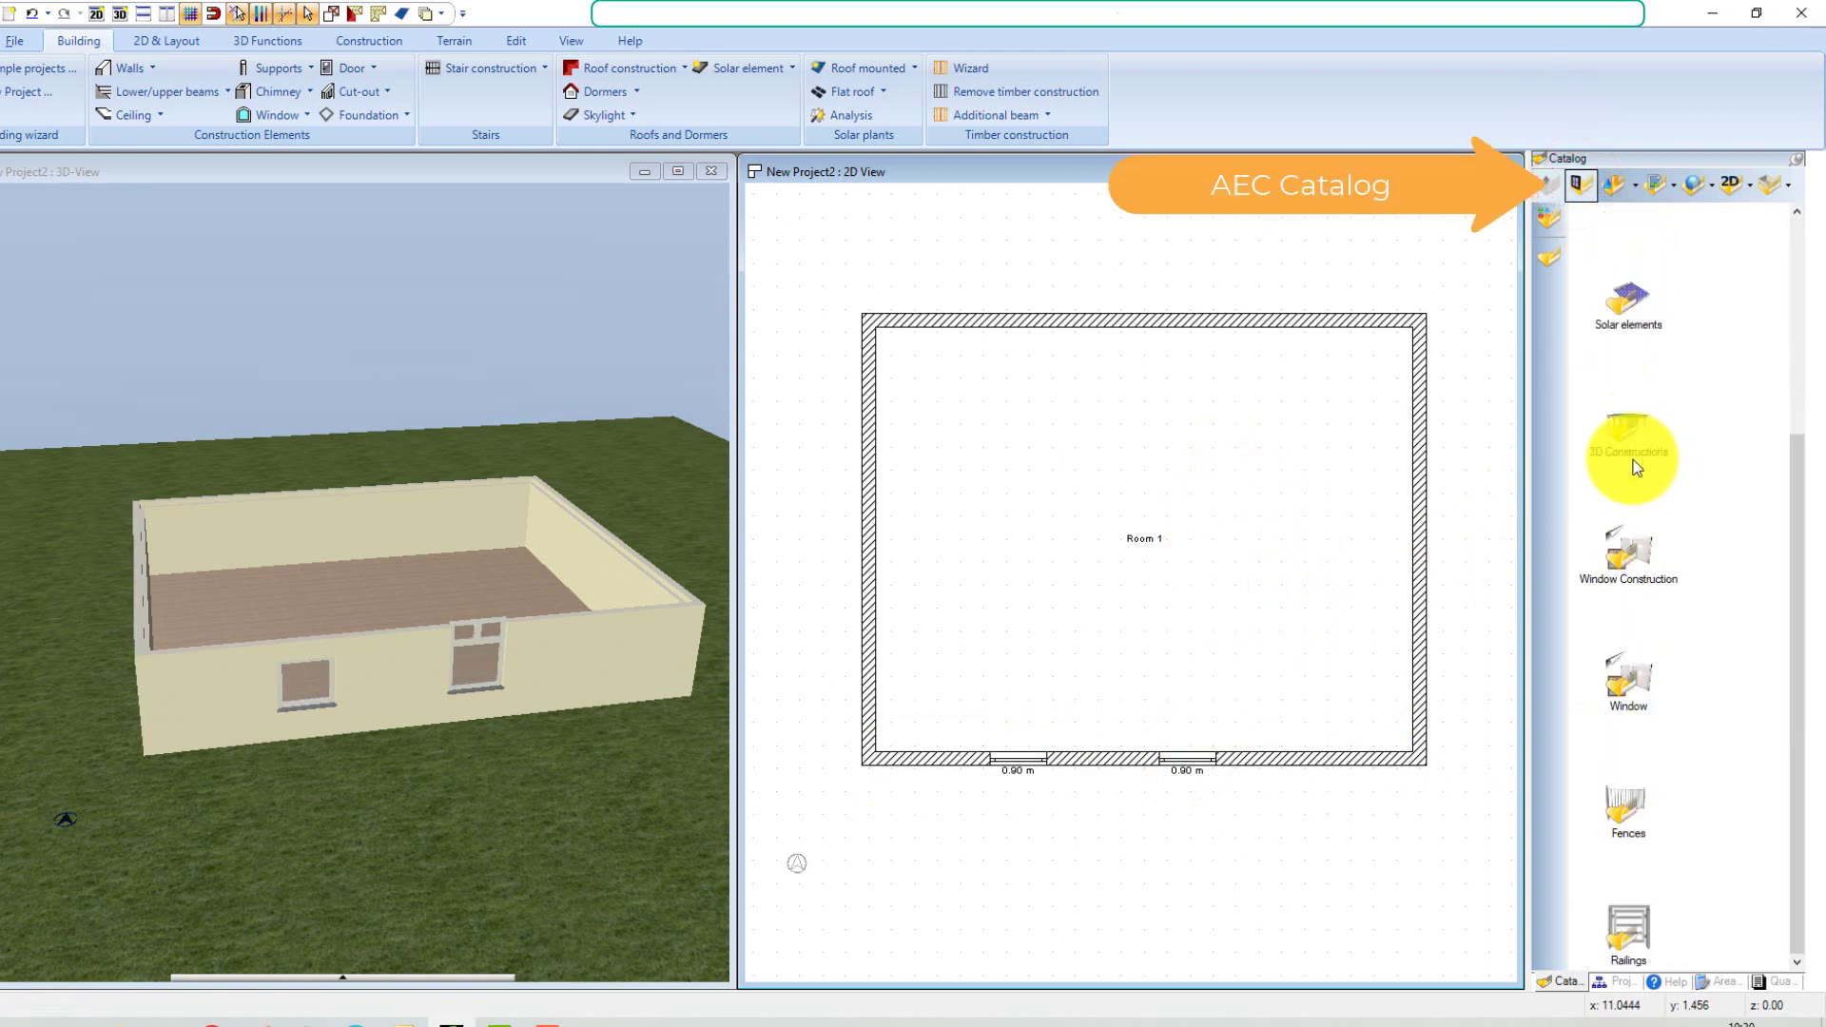
left_click(1628, 552)
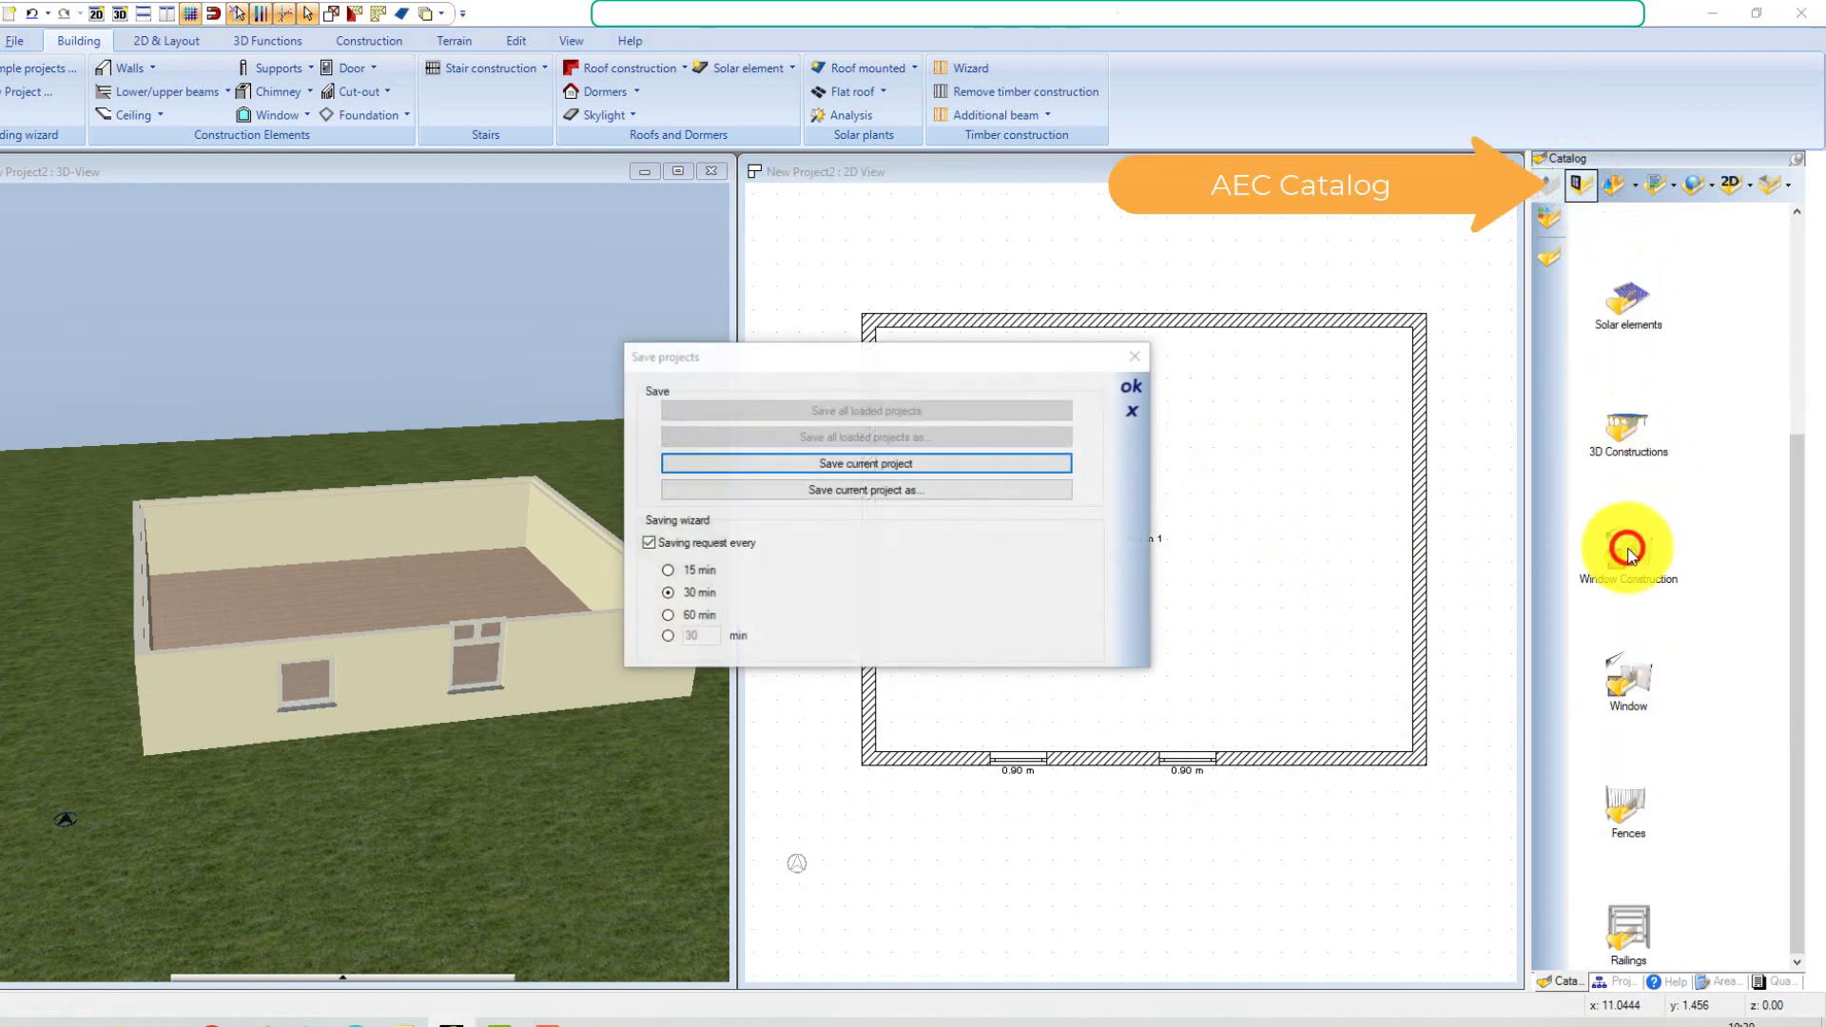
left_click(1130, 415)
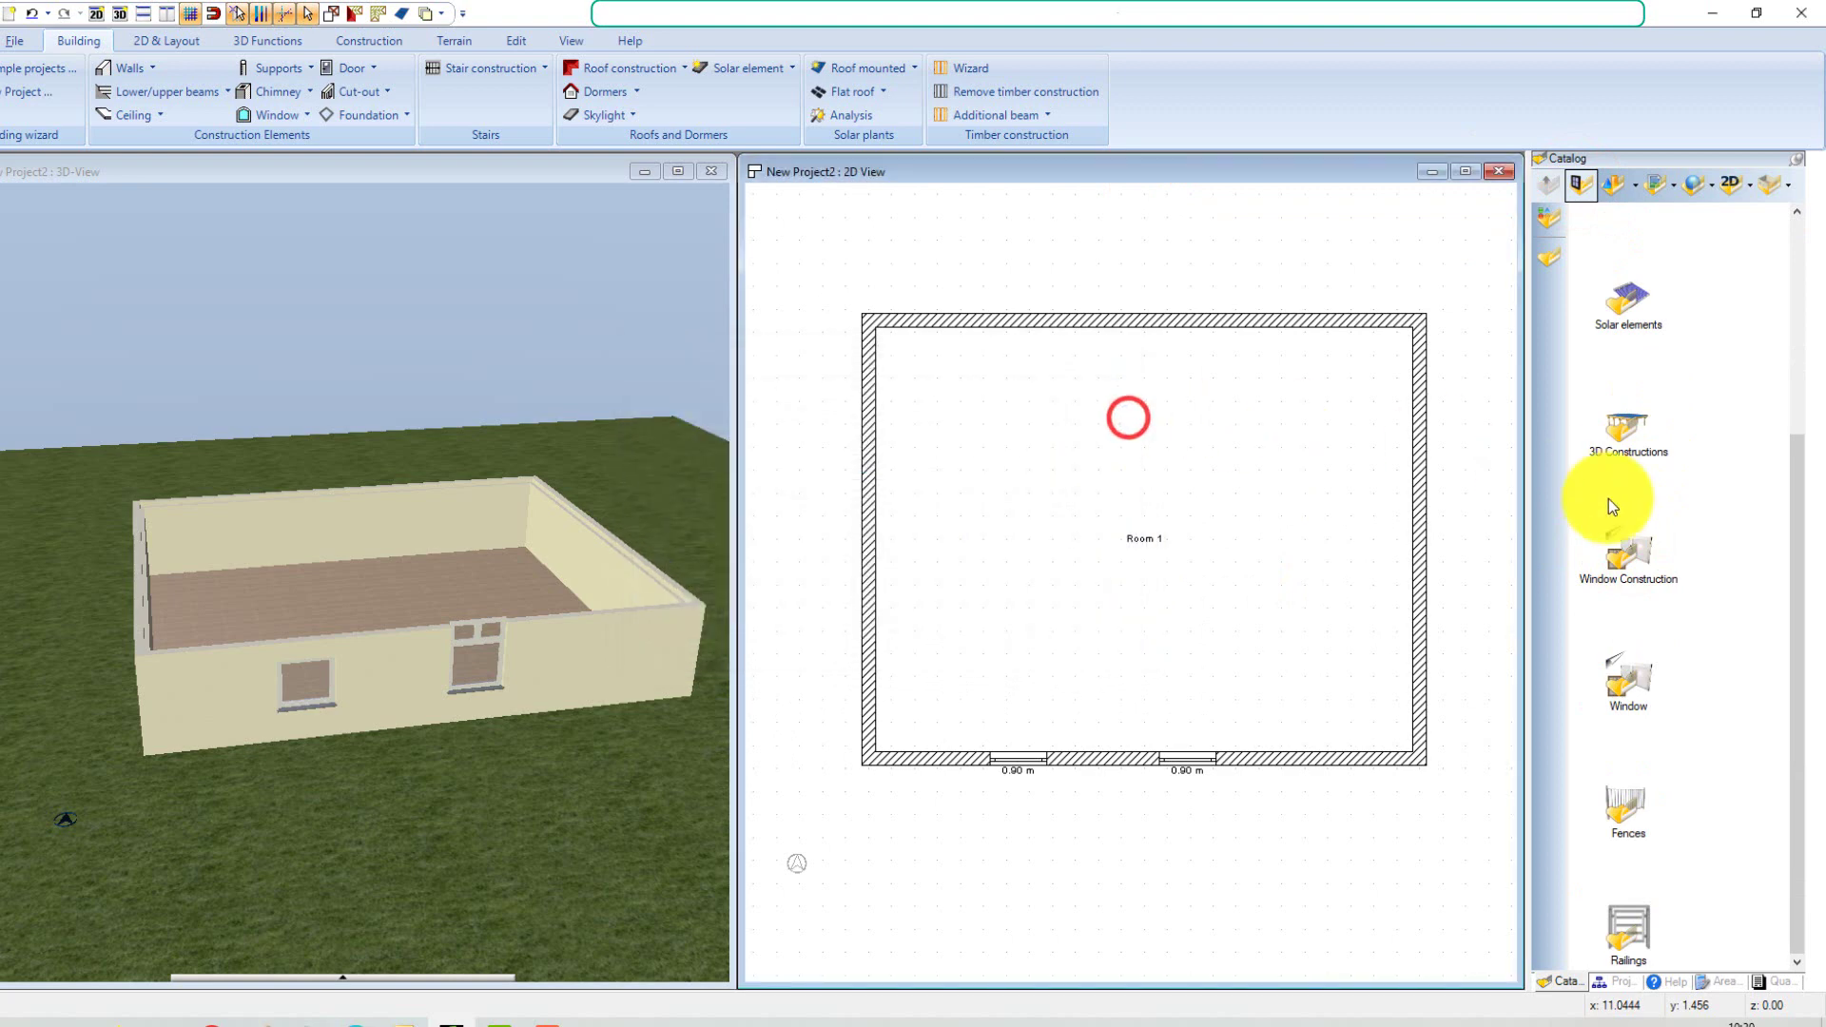
left_click(1613, 568)
scroll(1667, 556, "down", 5)
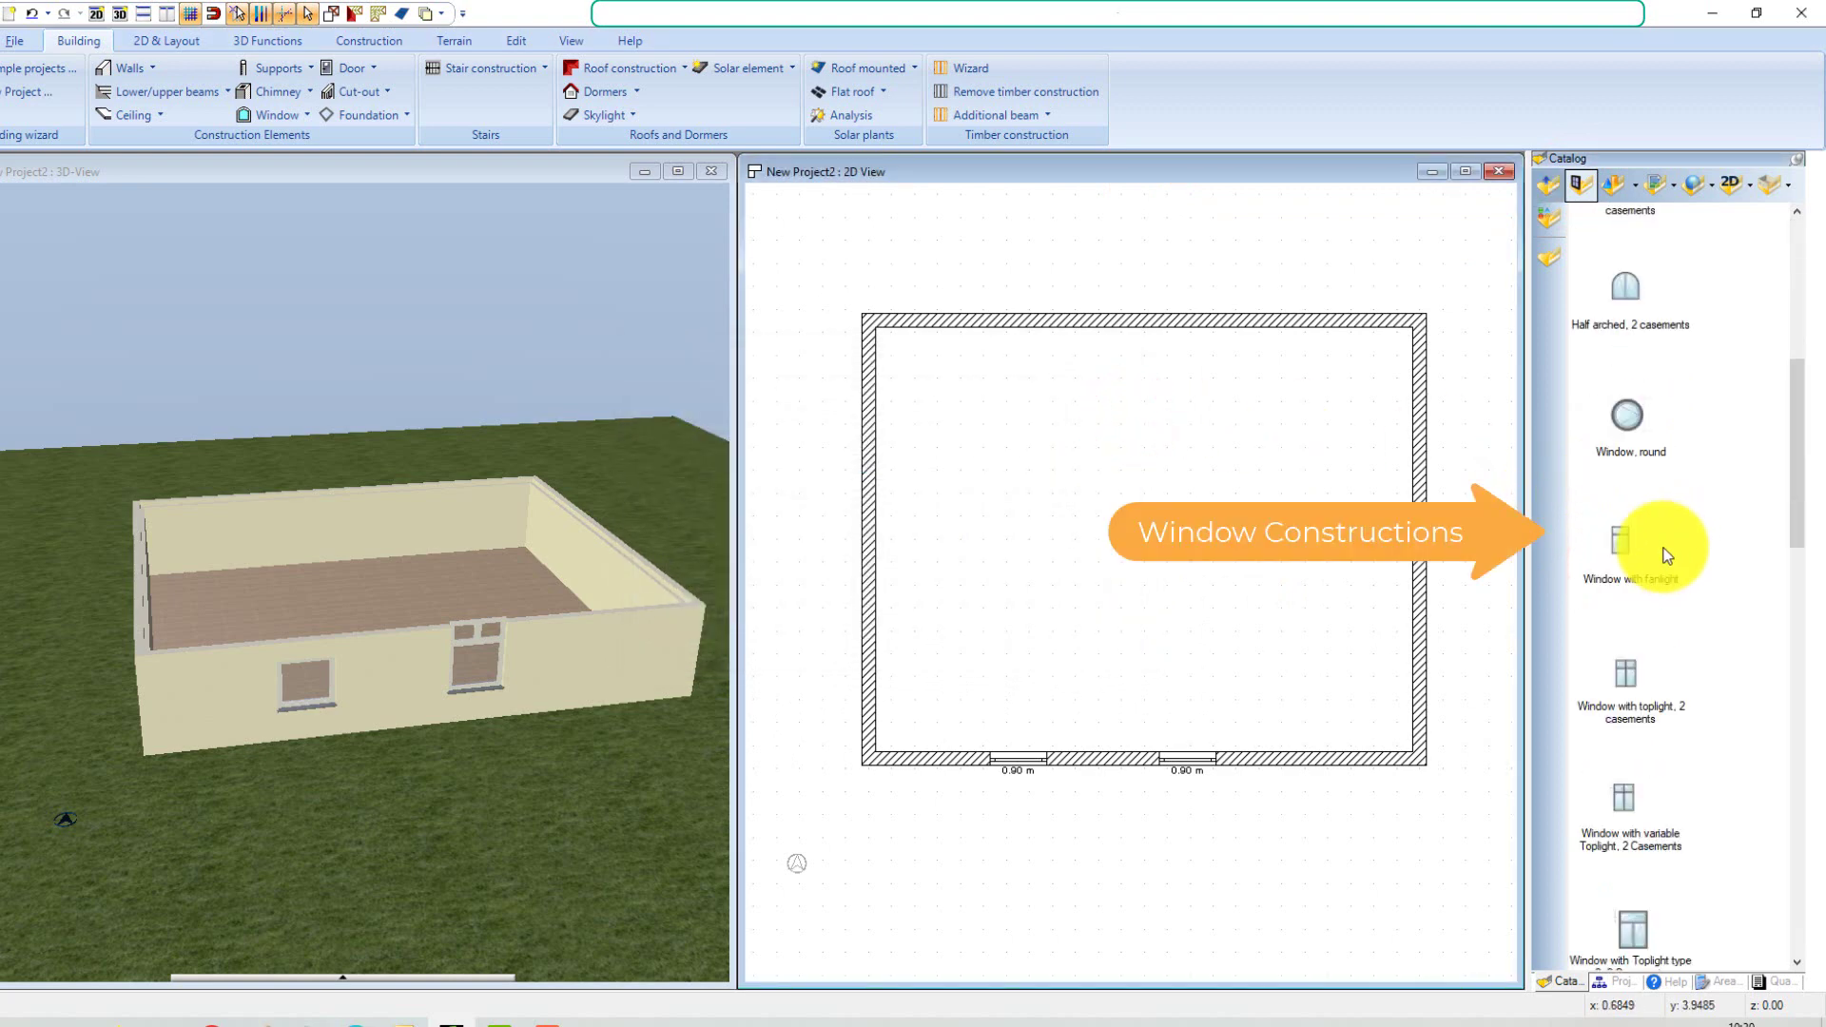
scroll(1666, 556, "down", 10)
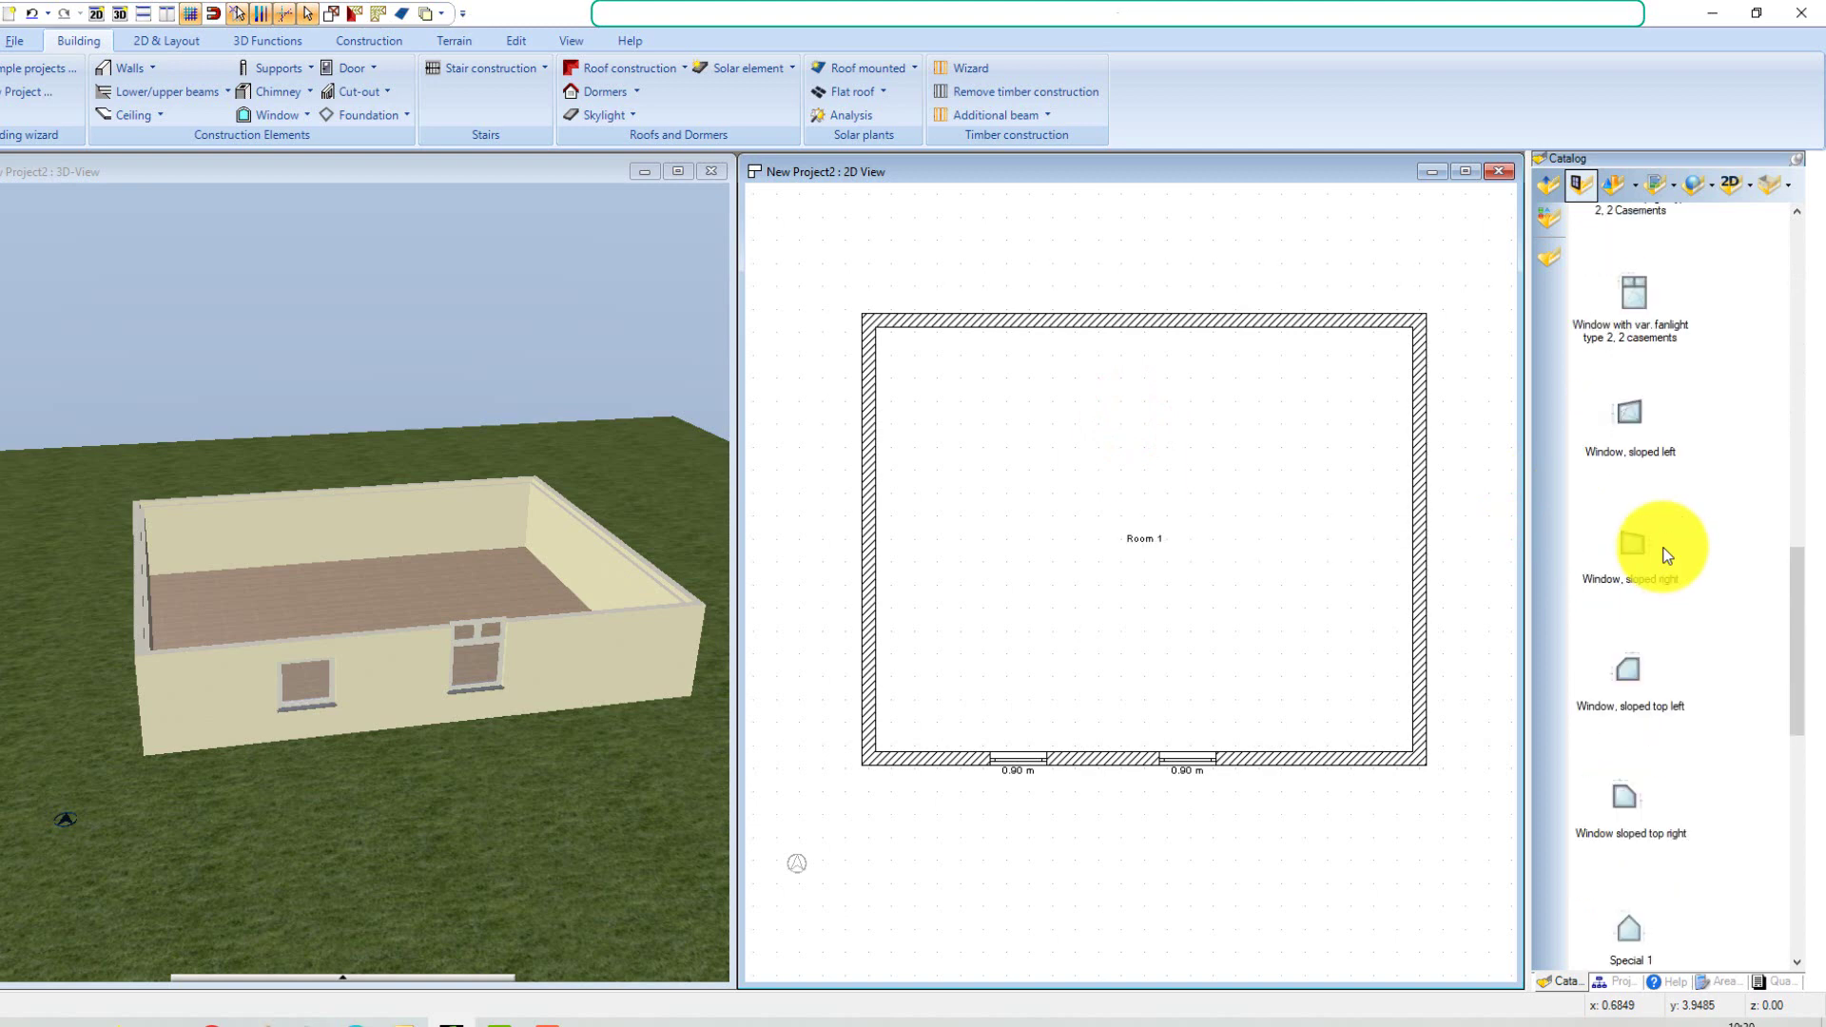
left_click_drag(1626, 734, 1293, 752)
right_click(1250, 553)
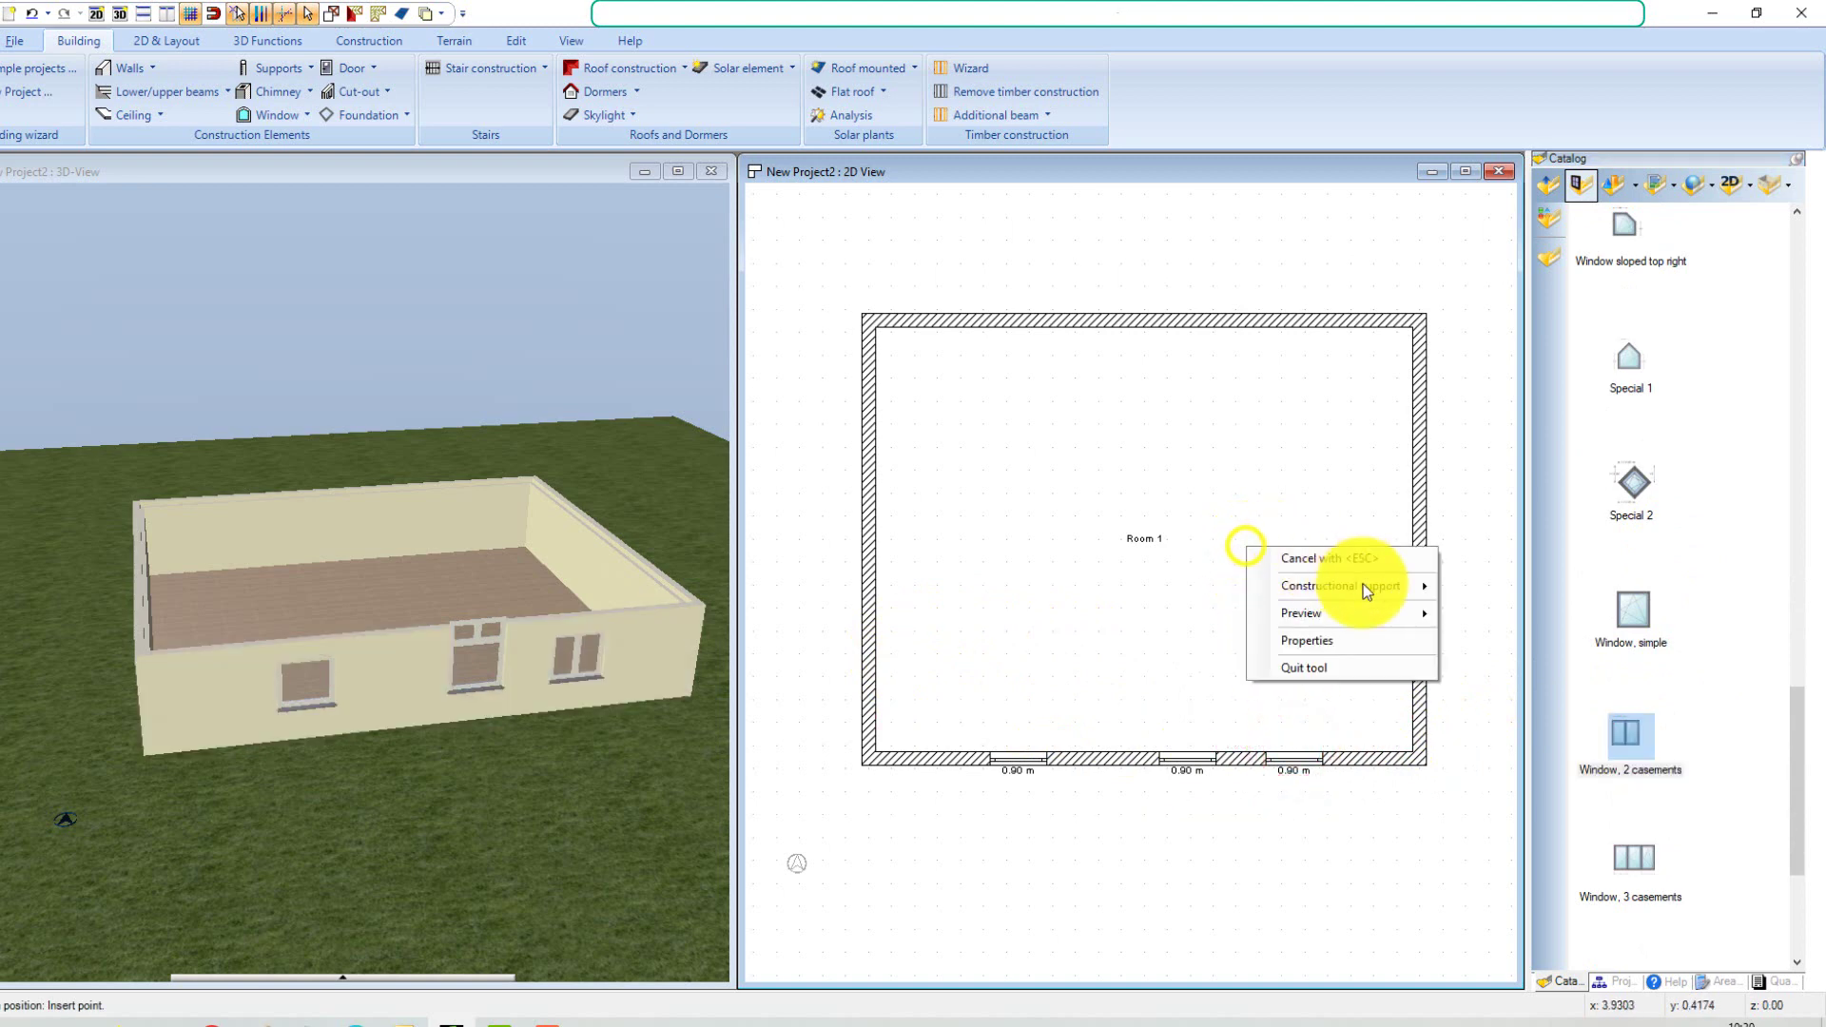
left_click(1307, 672)
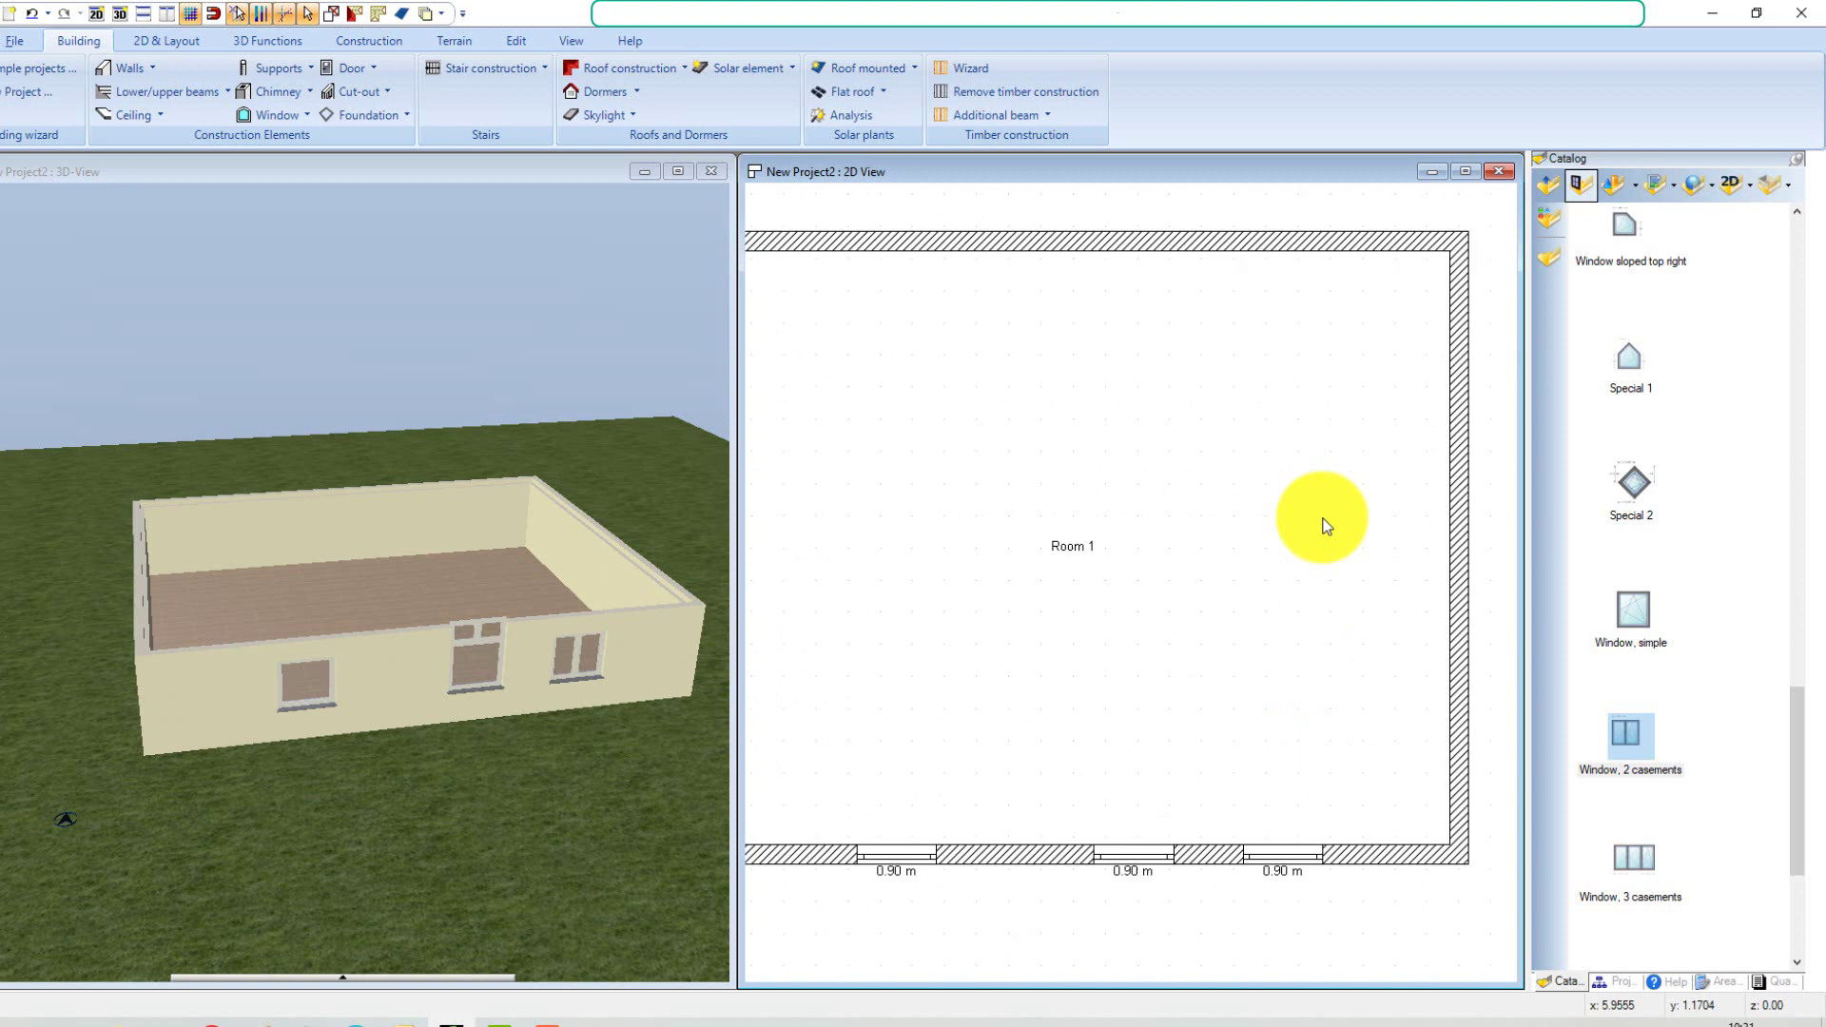
Edit the two-casement window's properties and set its opening width to 2.01 m
left_click(1303, 755)
right_click(1305, 755)
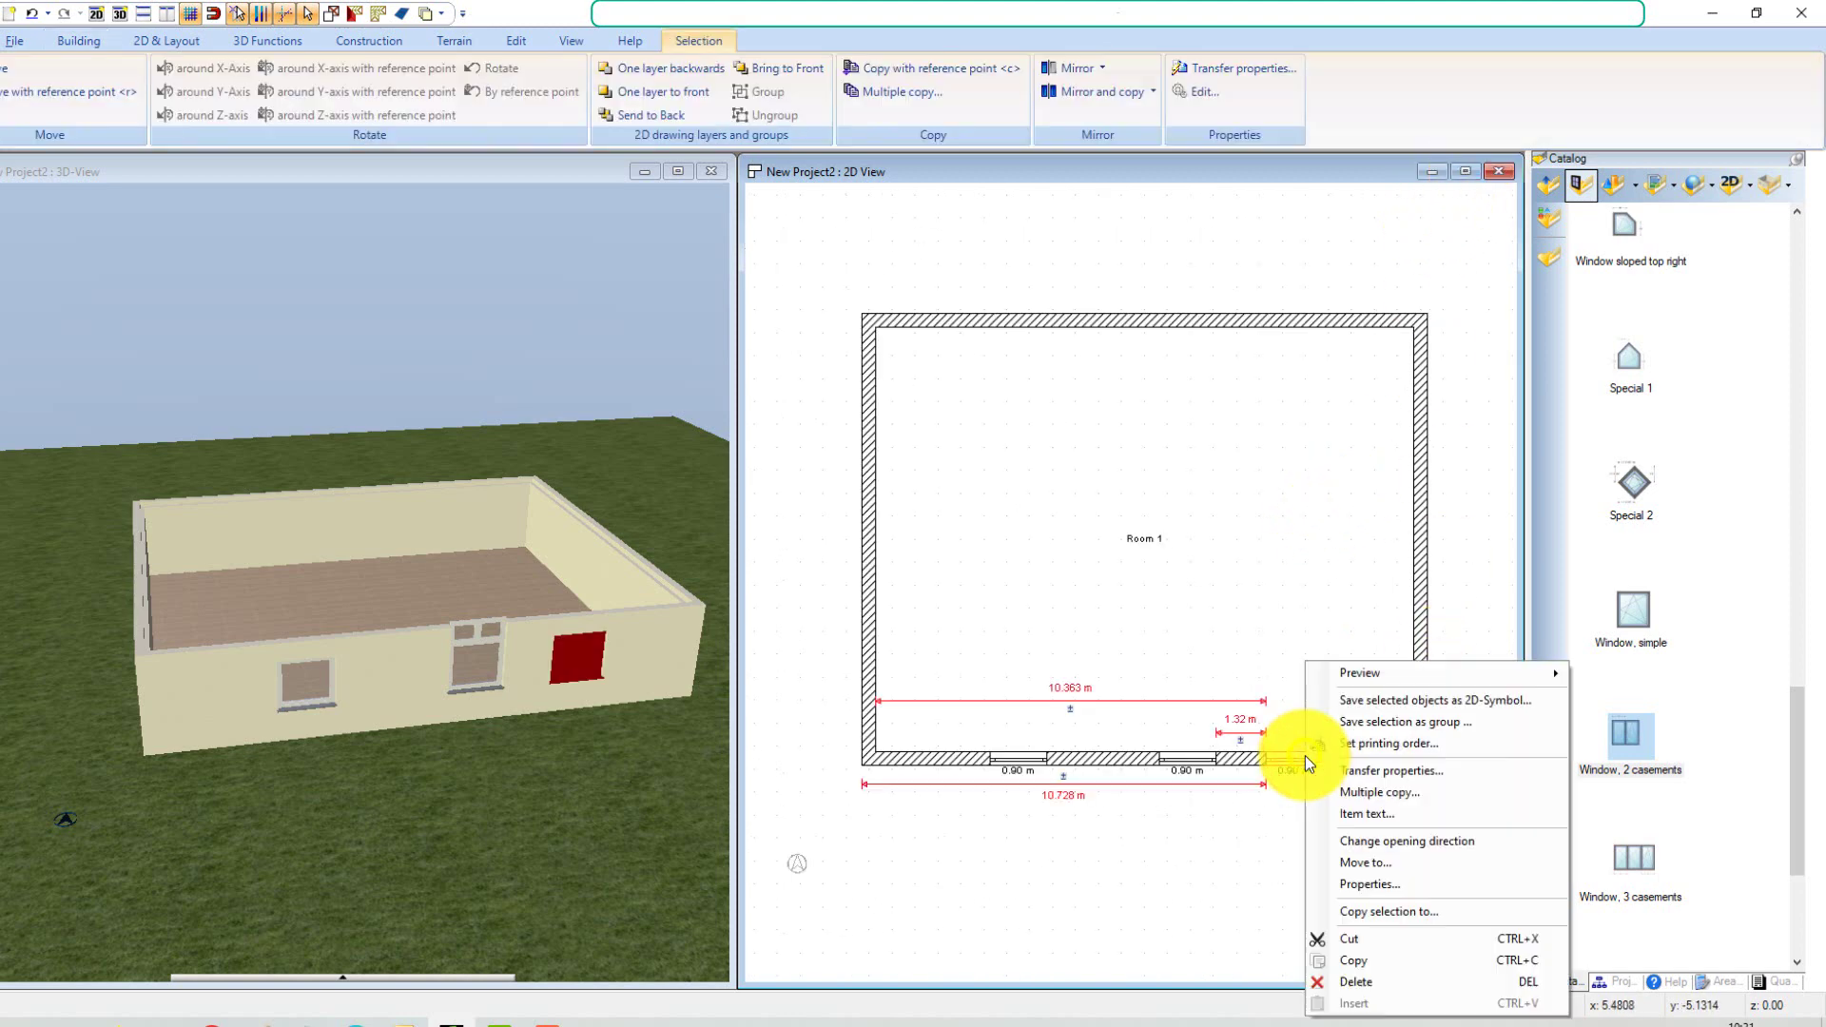
left_click(1392, 882)
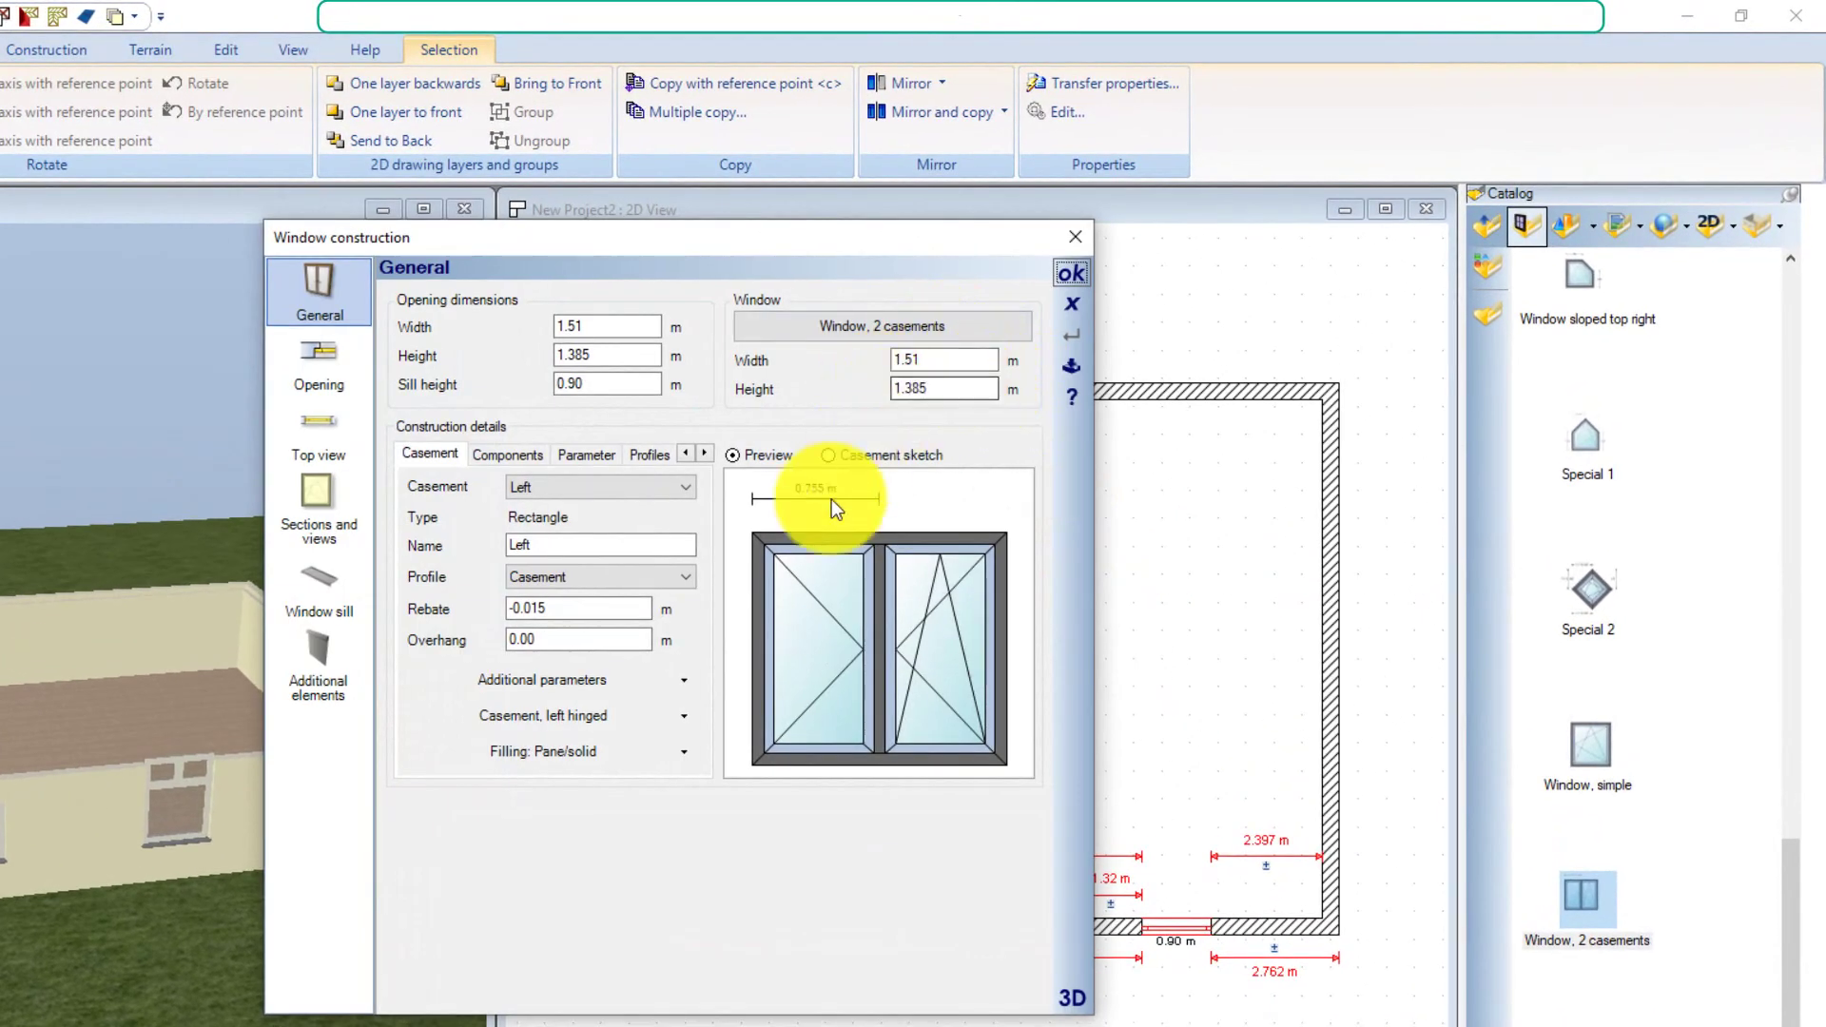
left_click(605, 328)
type("2.01")
key("Tab")
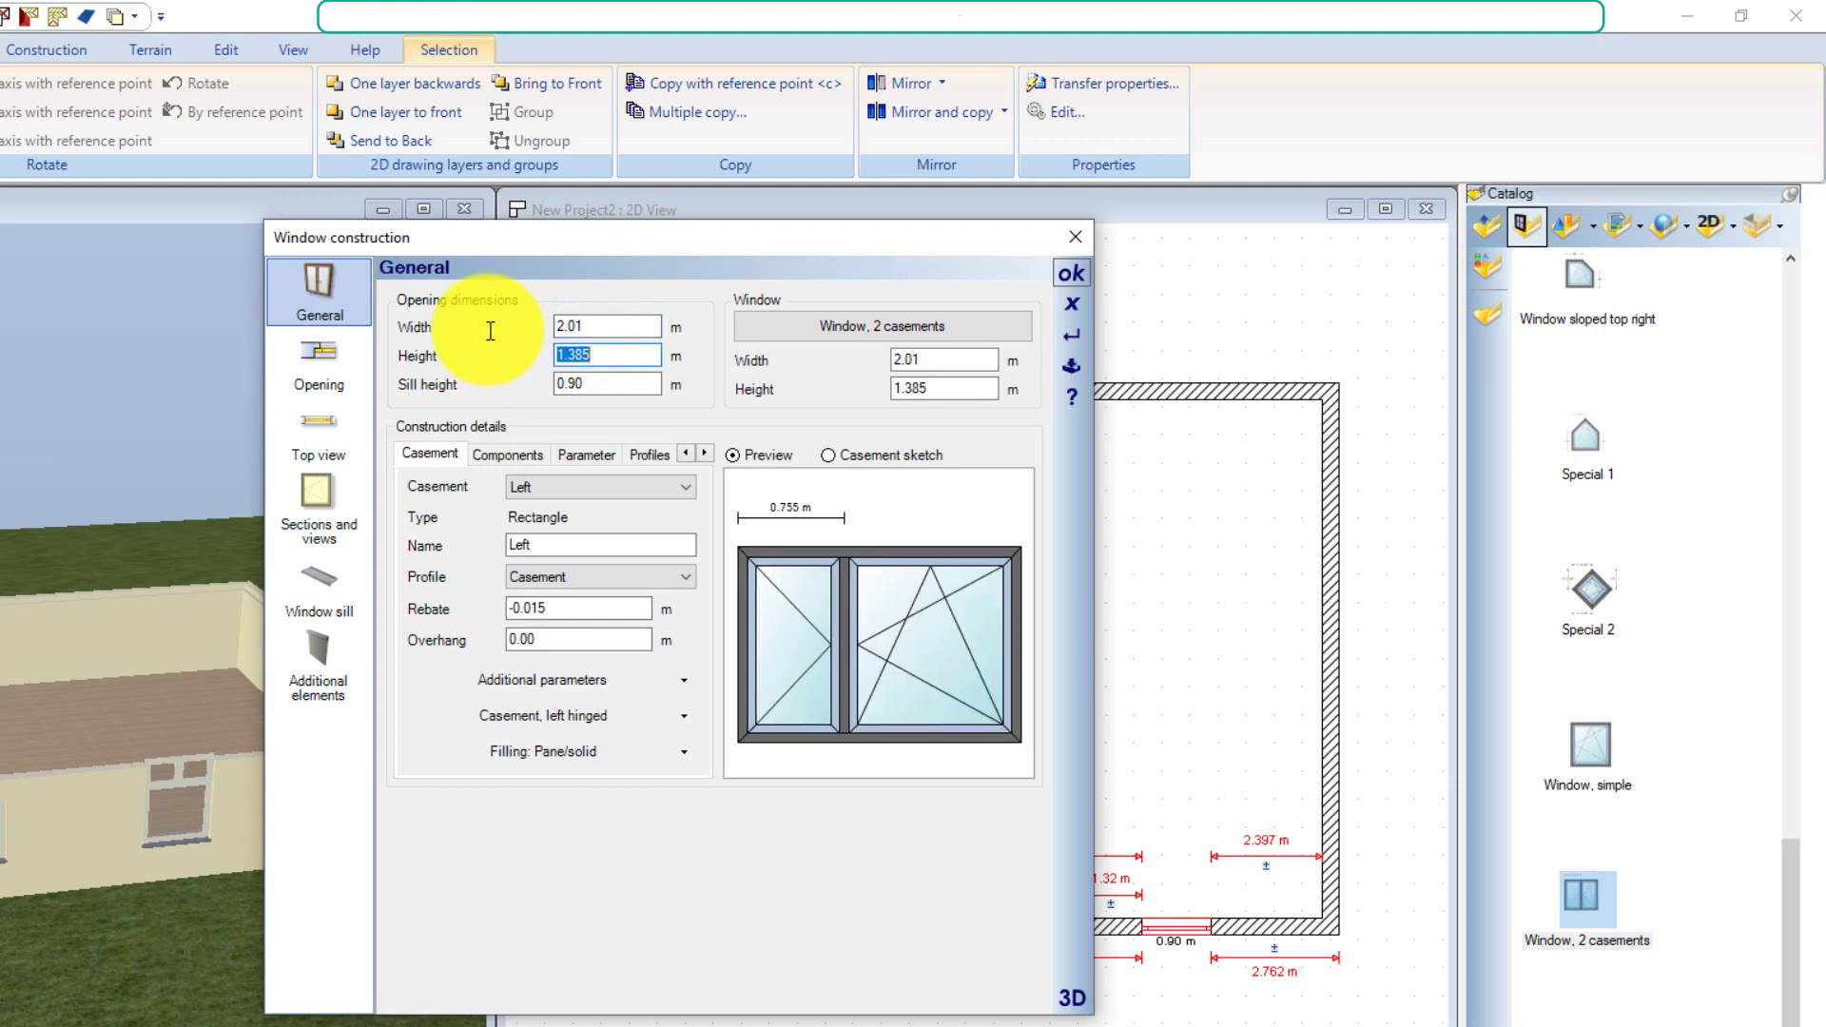
left_click(606, 348)
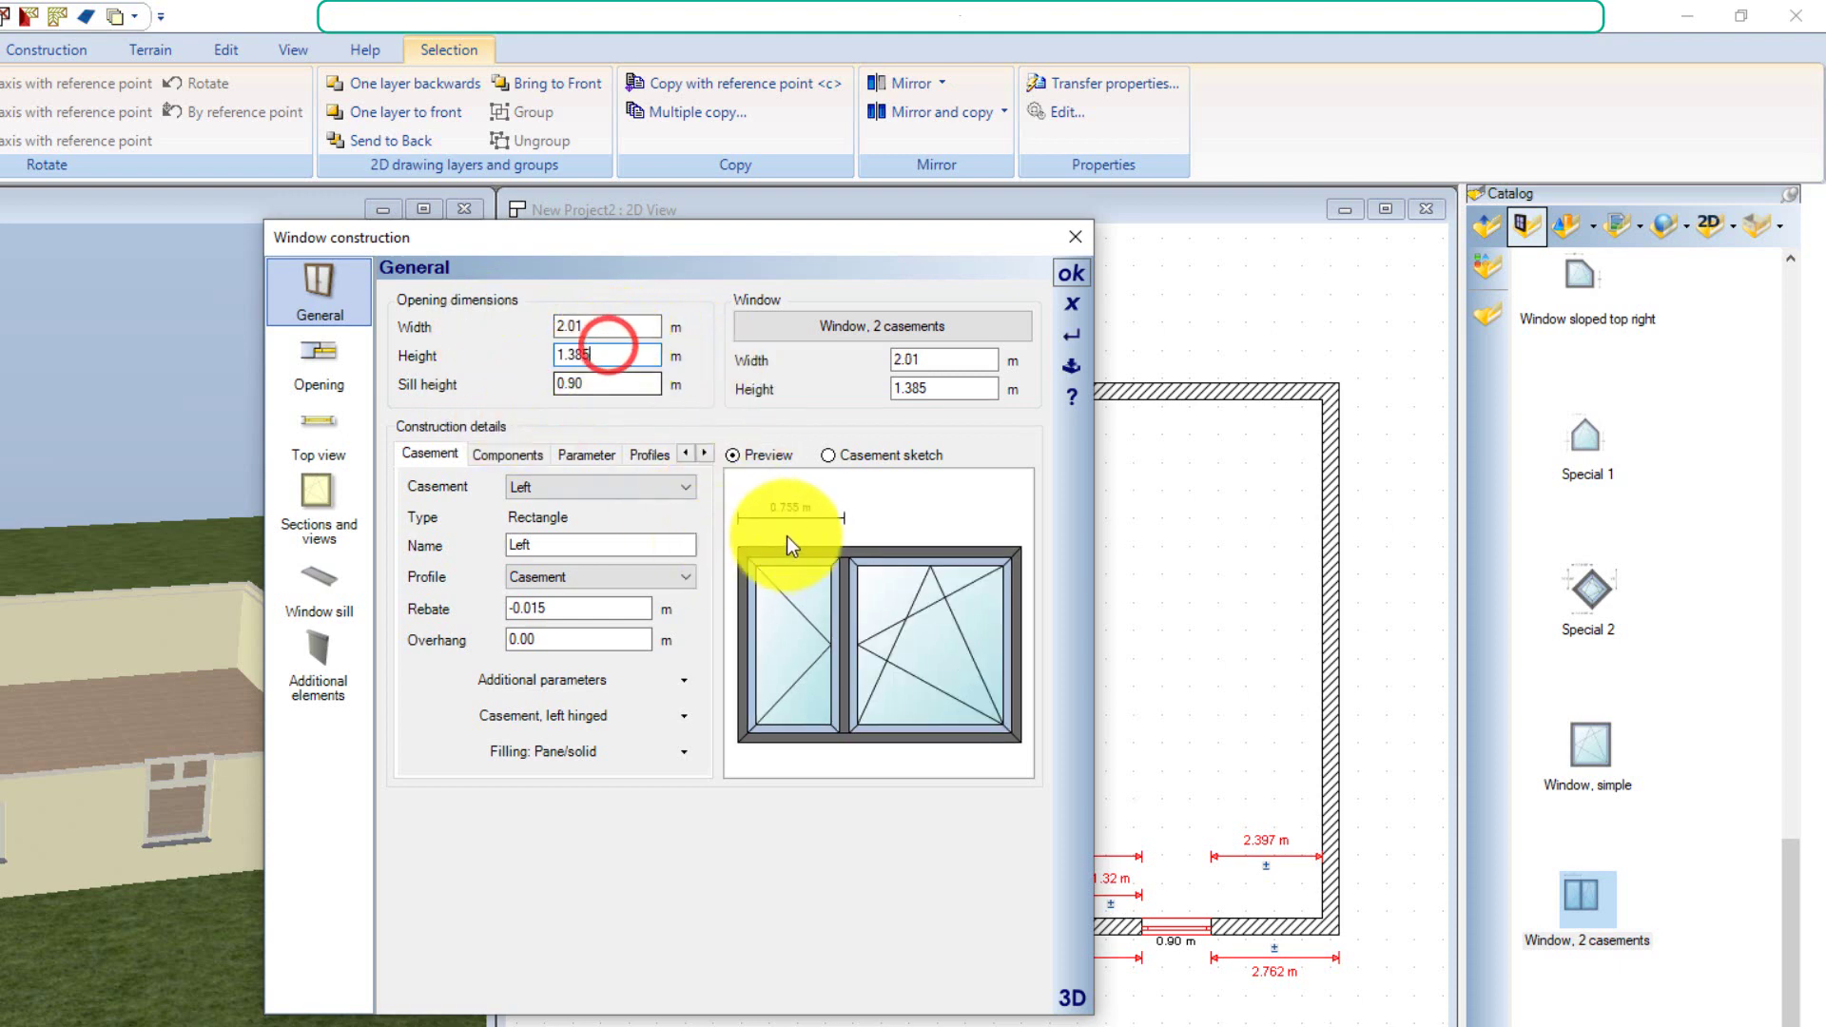
Set the length of the window's "Width left" parameter to 1.05 m
left_click(796, 530)
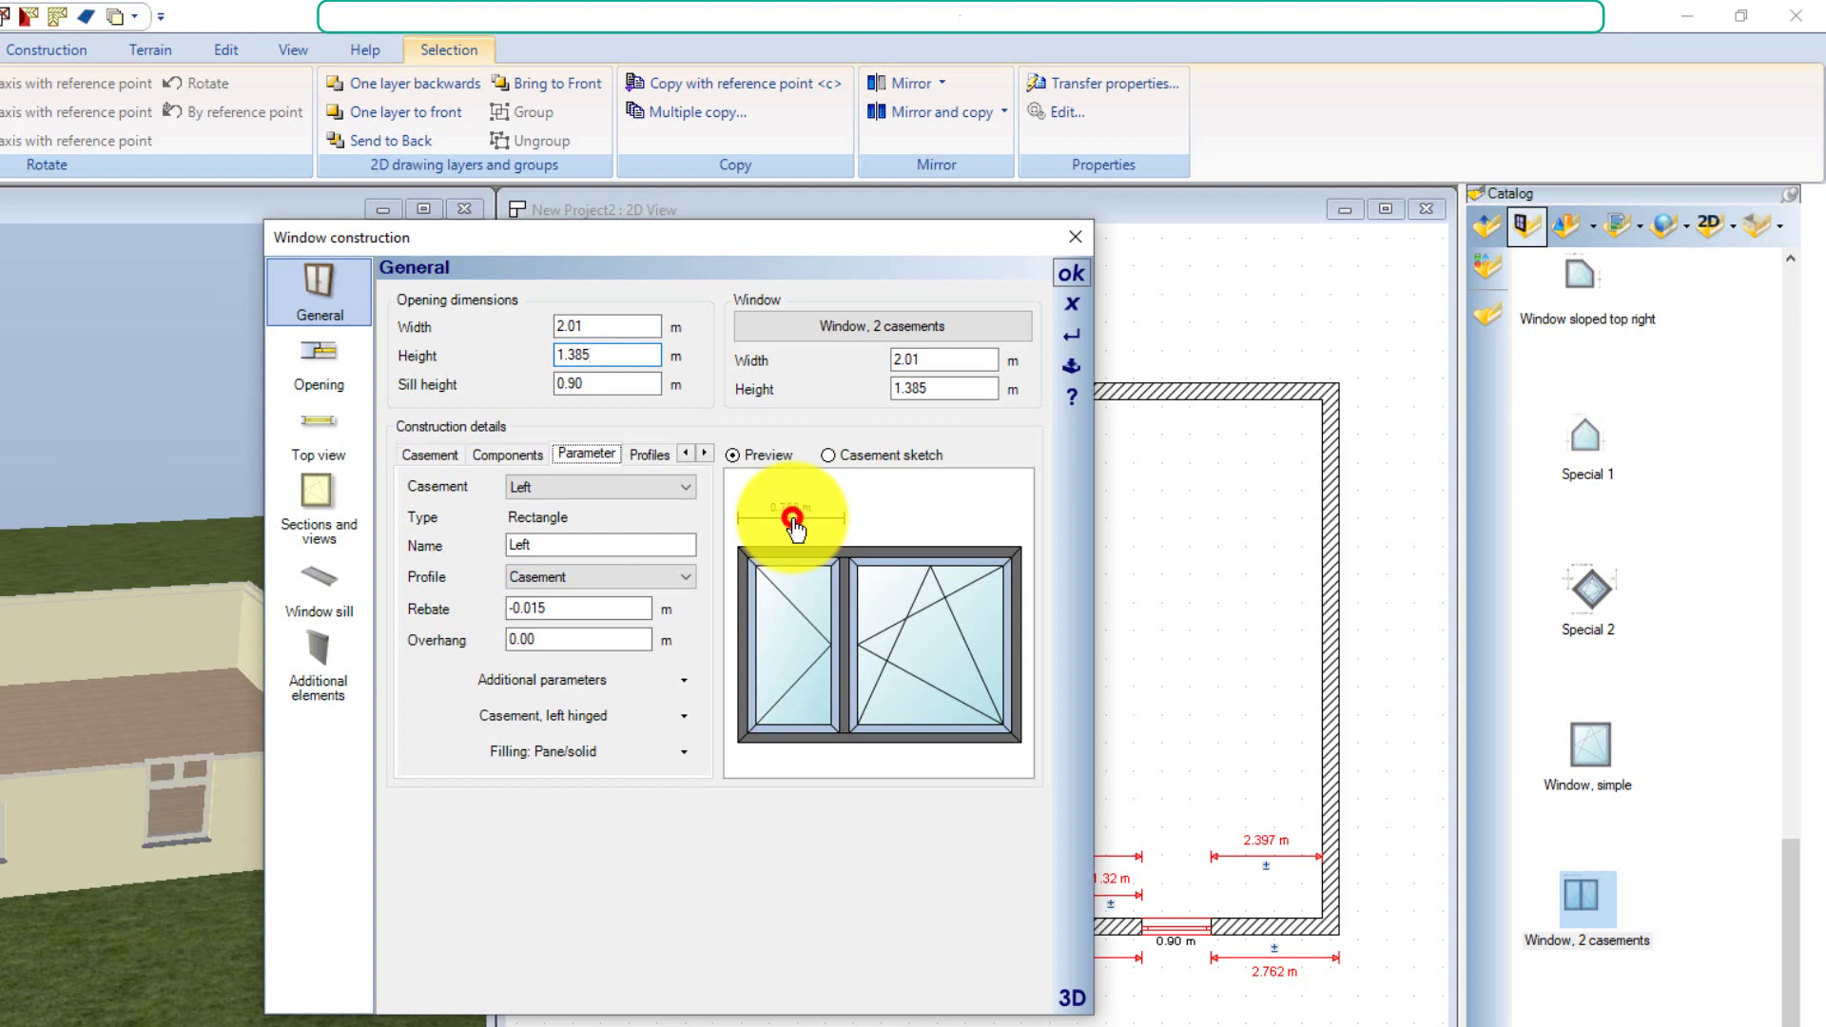
left_click(563, 576)
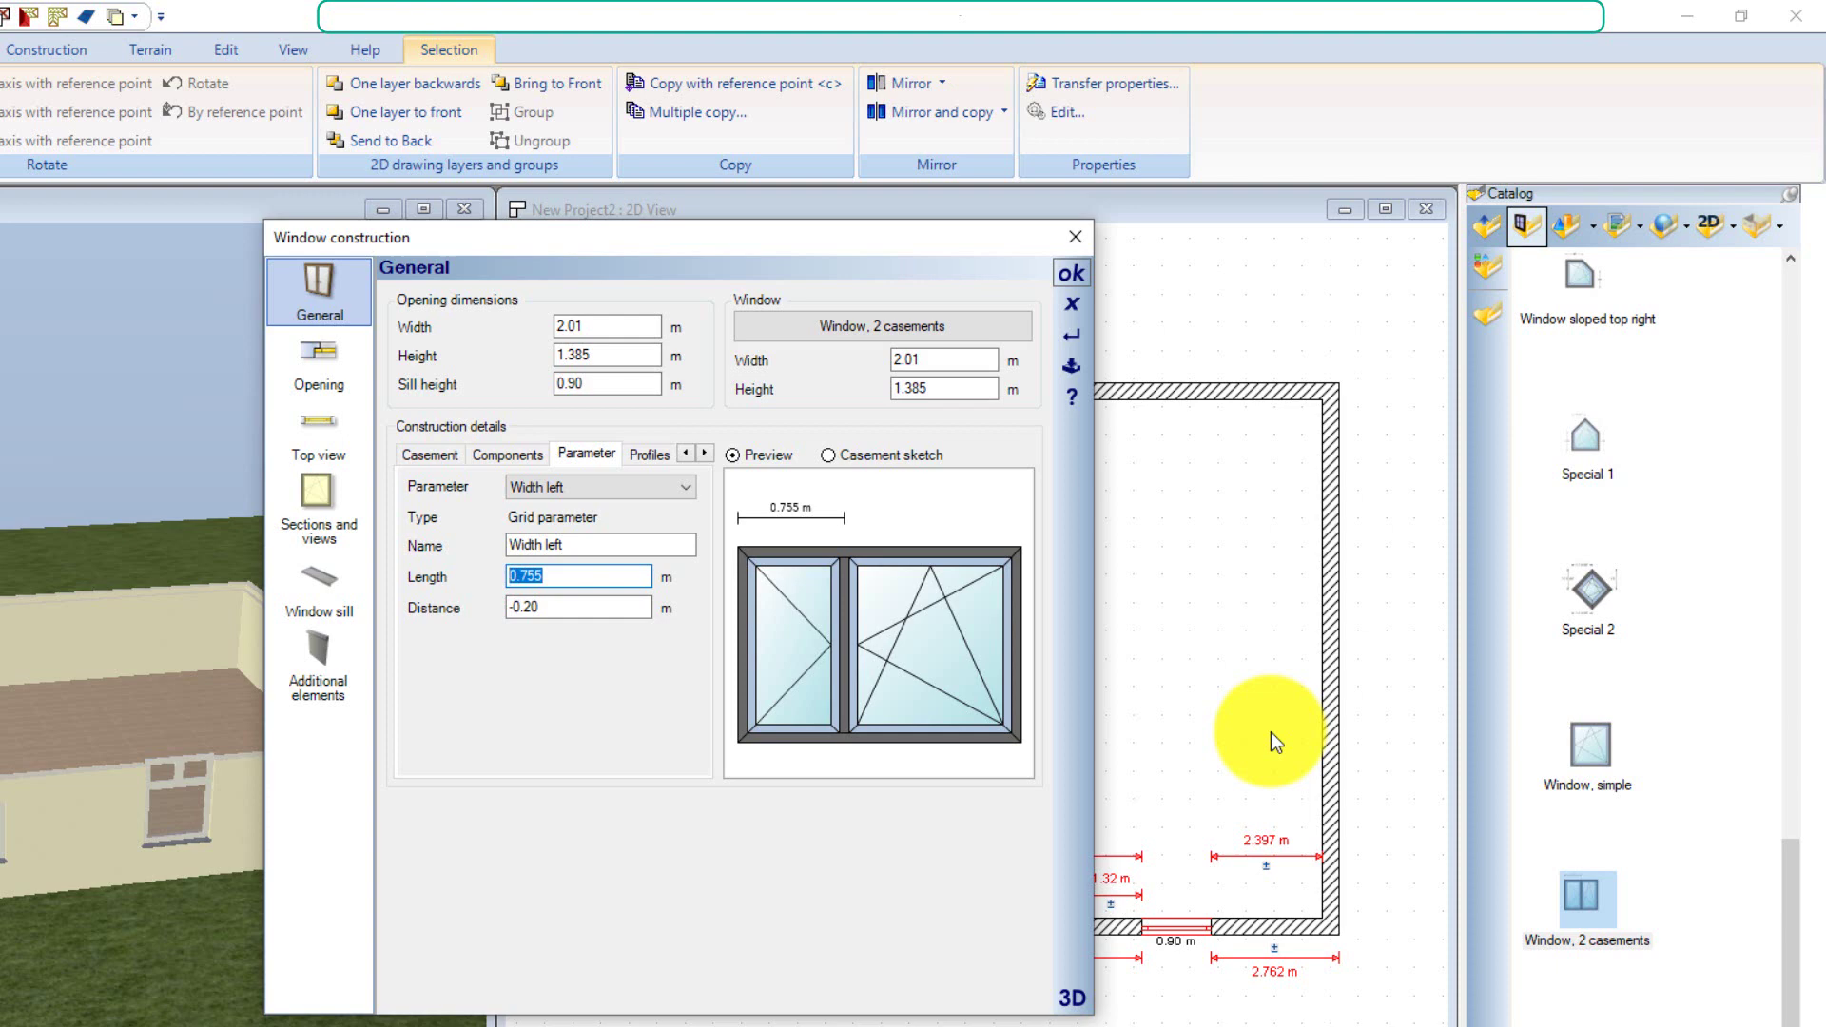
type("1.05")
key("Tab")
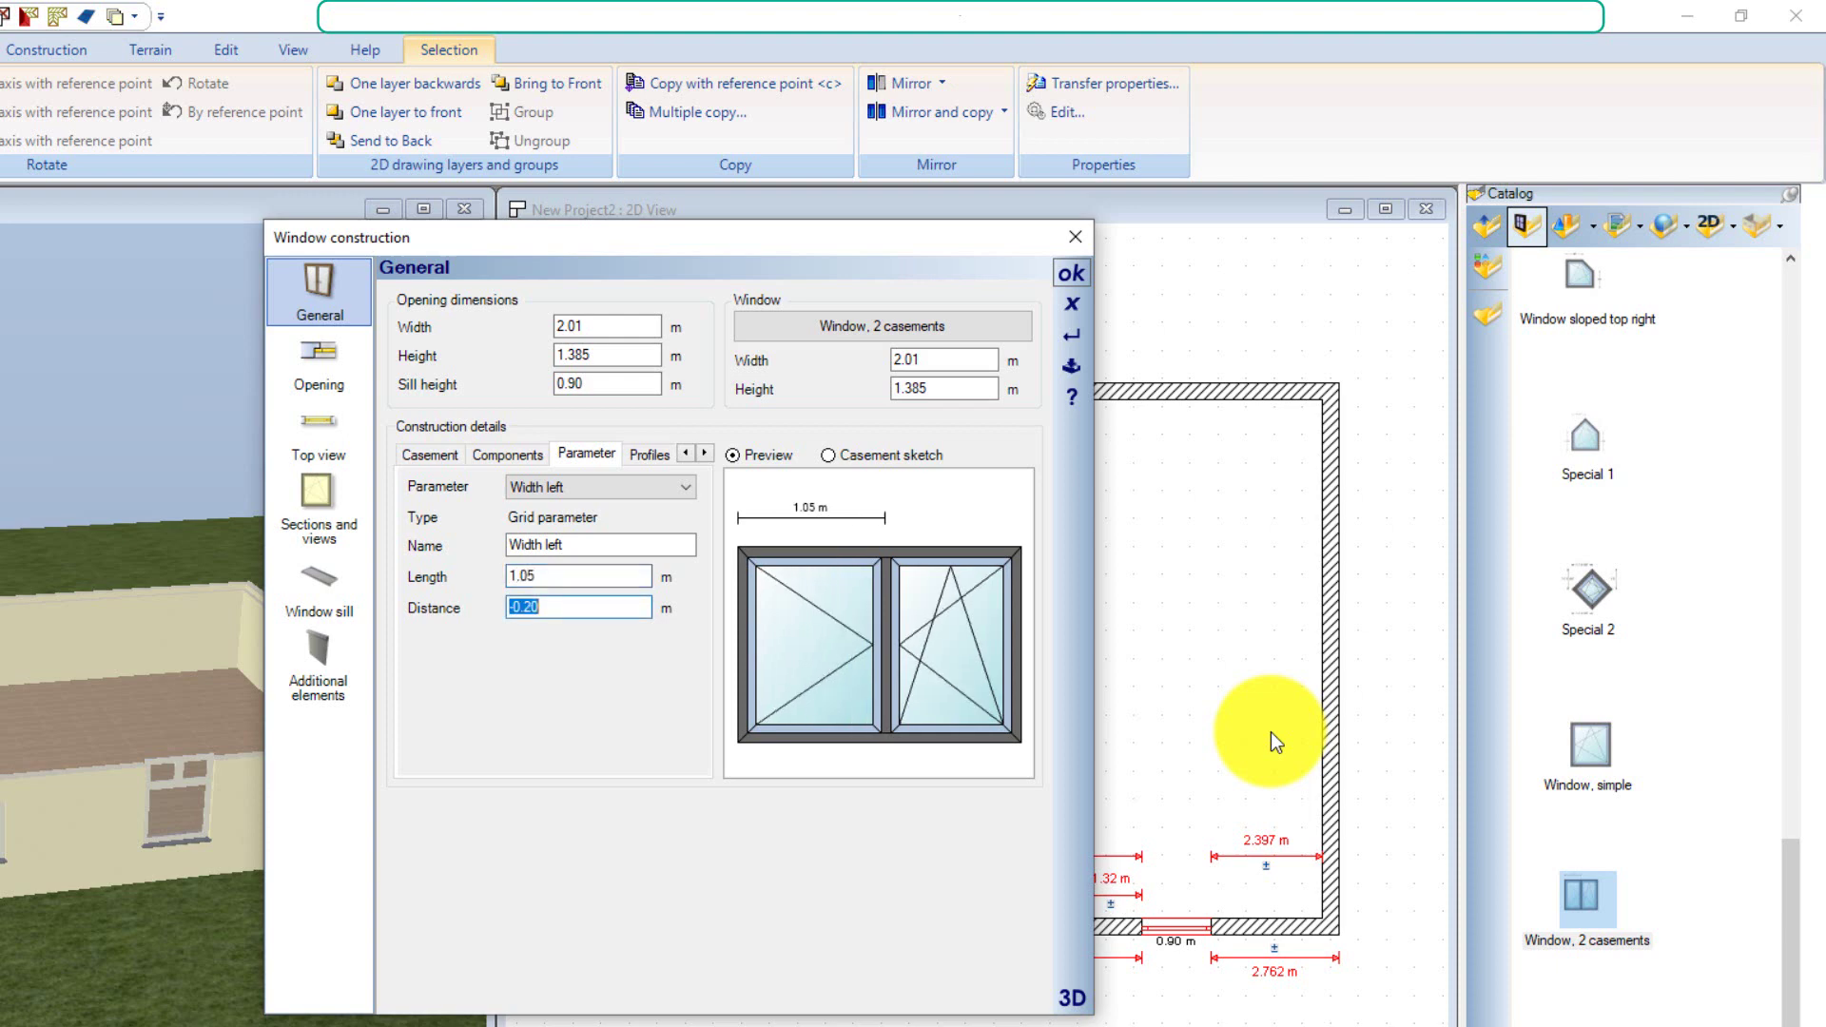
Set the length of the "Width left" parameter to half the window width by calculating 2.01/2
left_click(571, 577)
type("2")
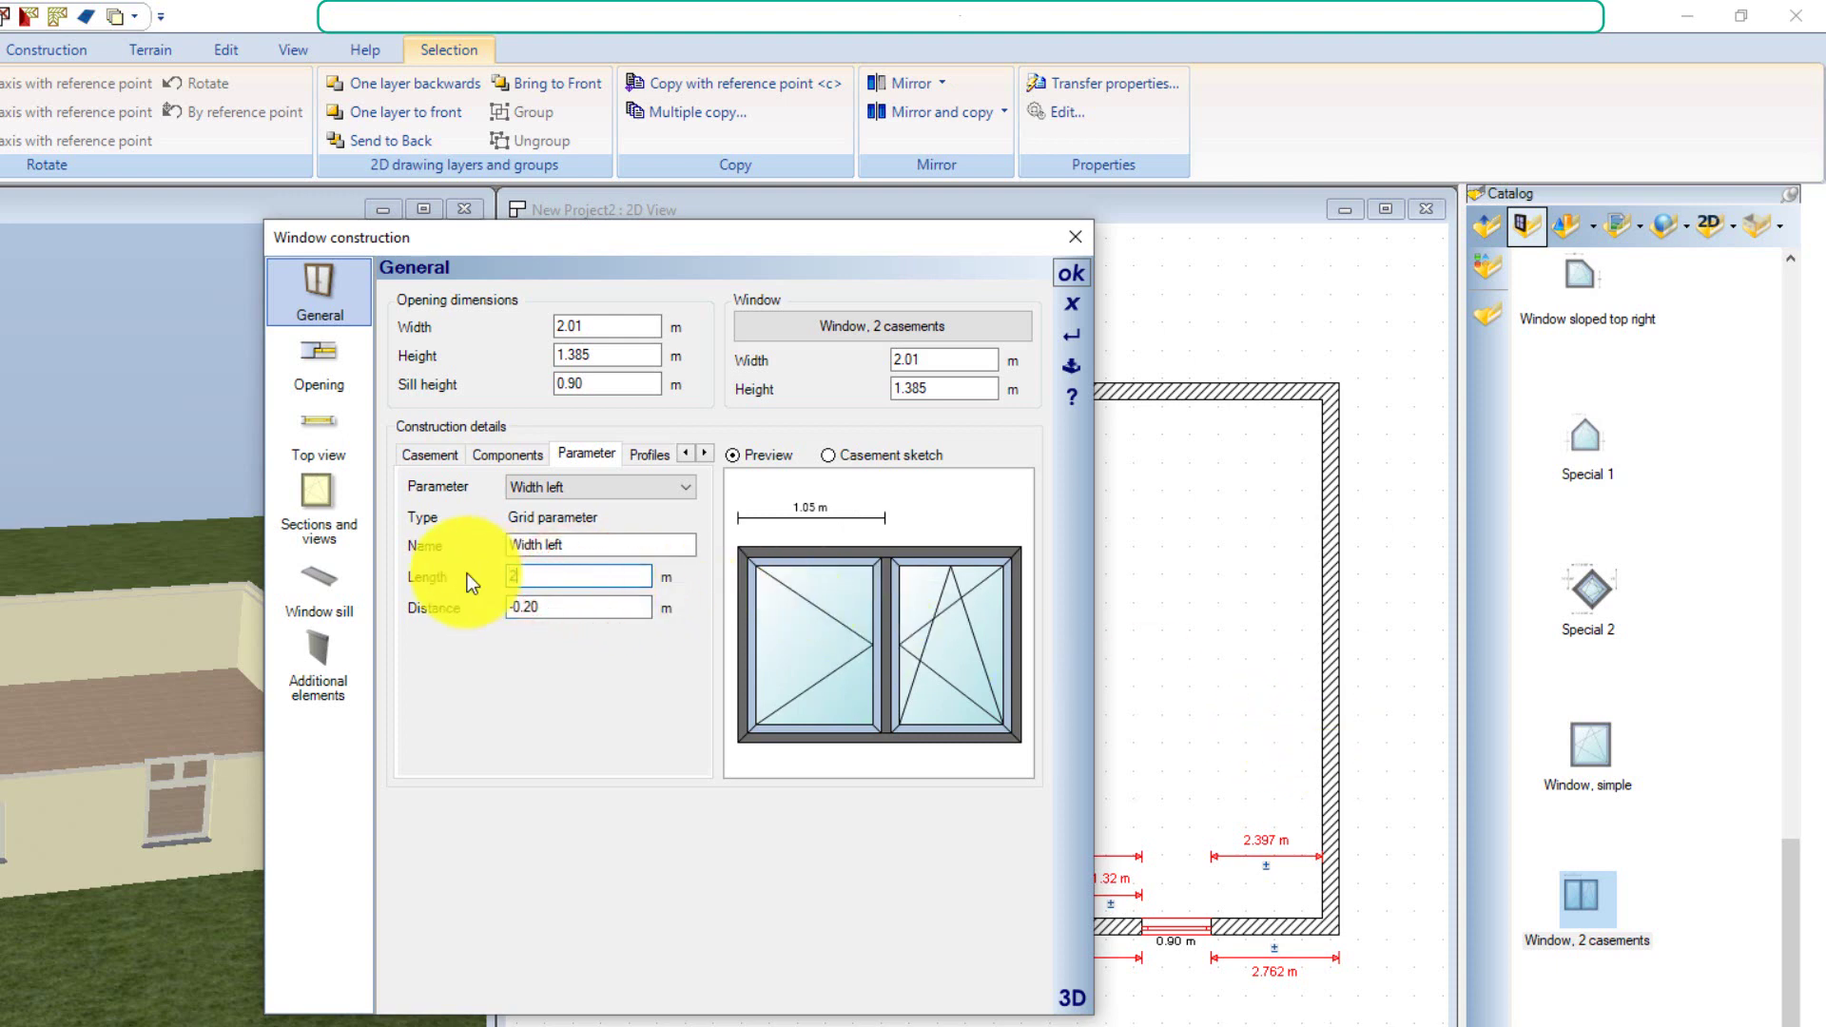
type(".01/2")
key("Tab")
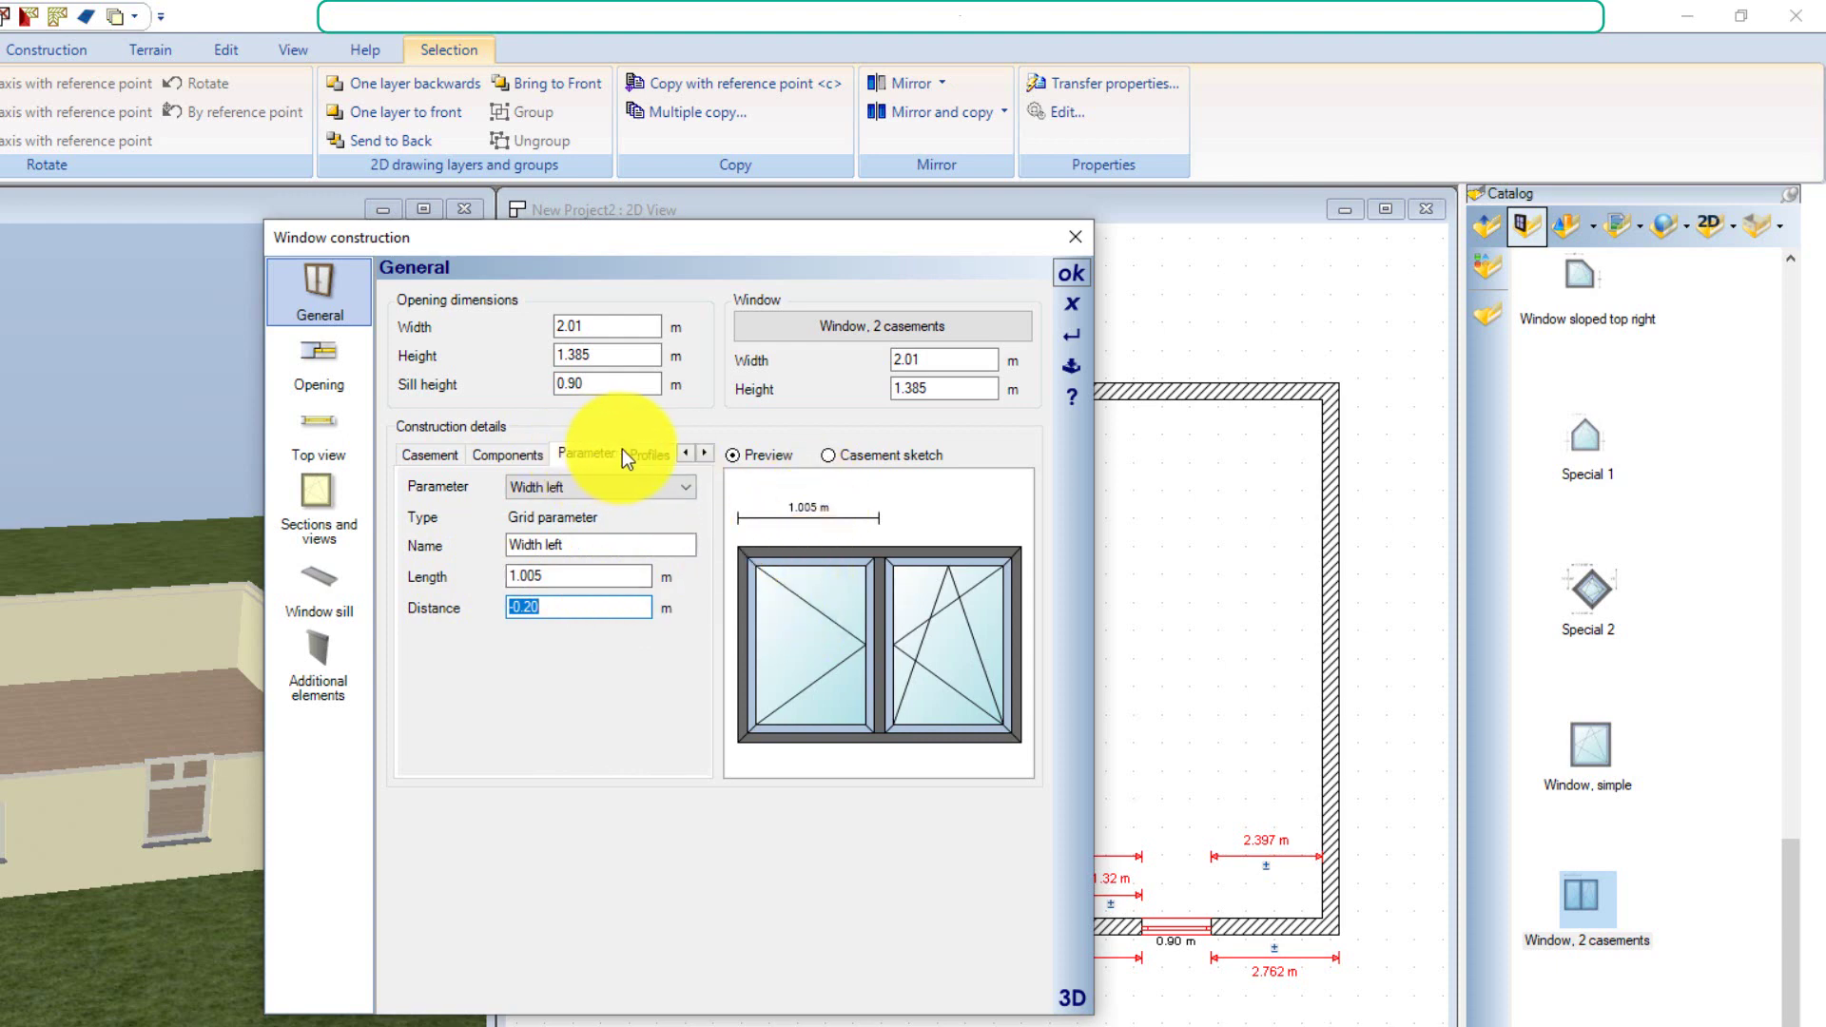
Set the profile width of the window's Casement profile to 0.001 m
left_click(655, 454)
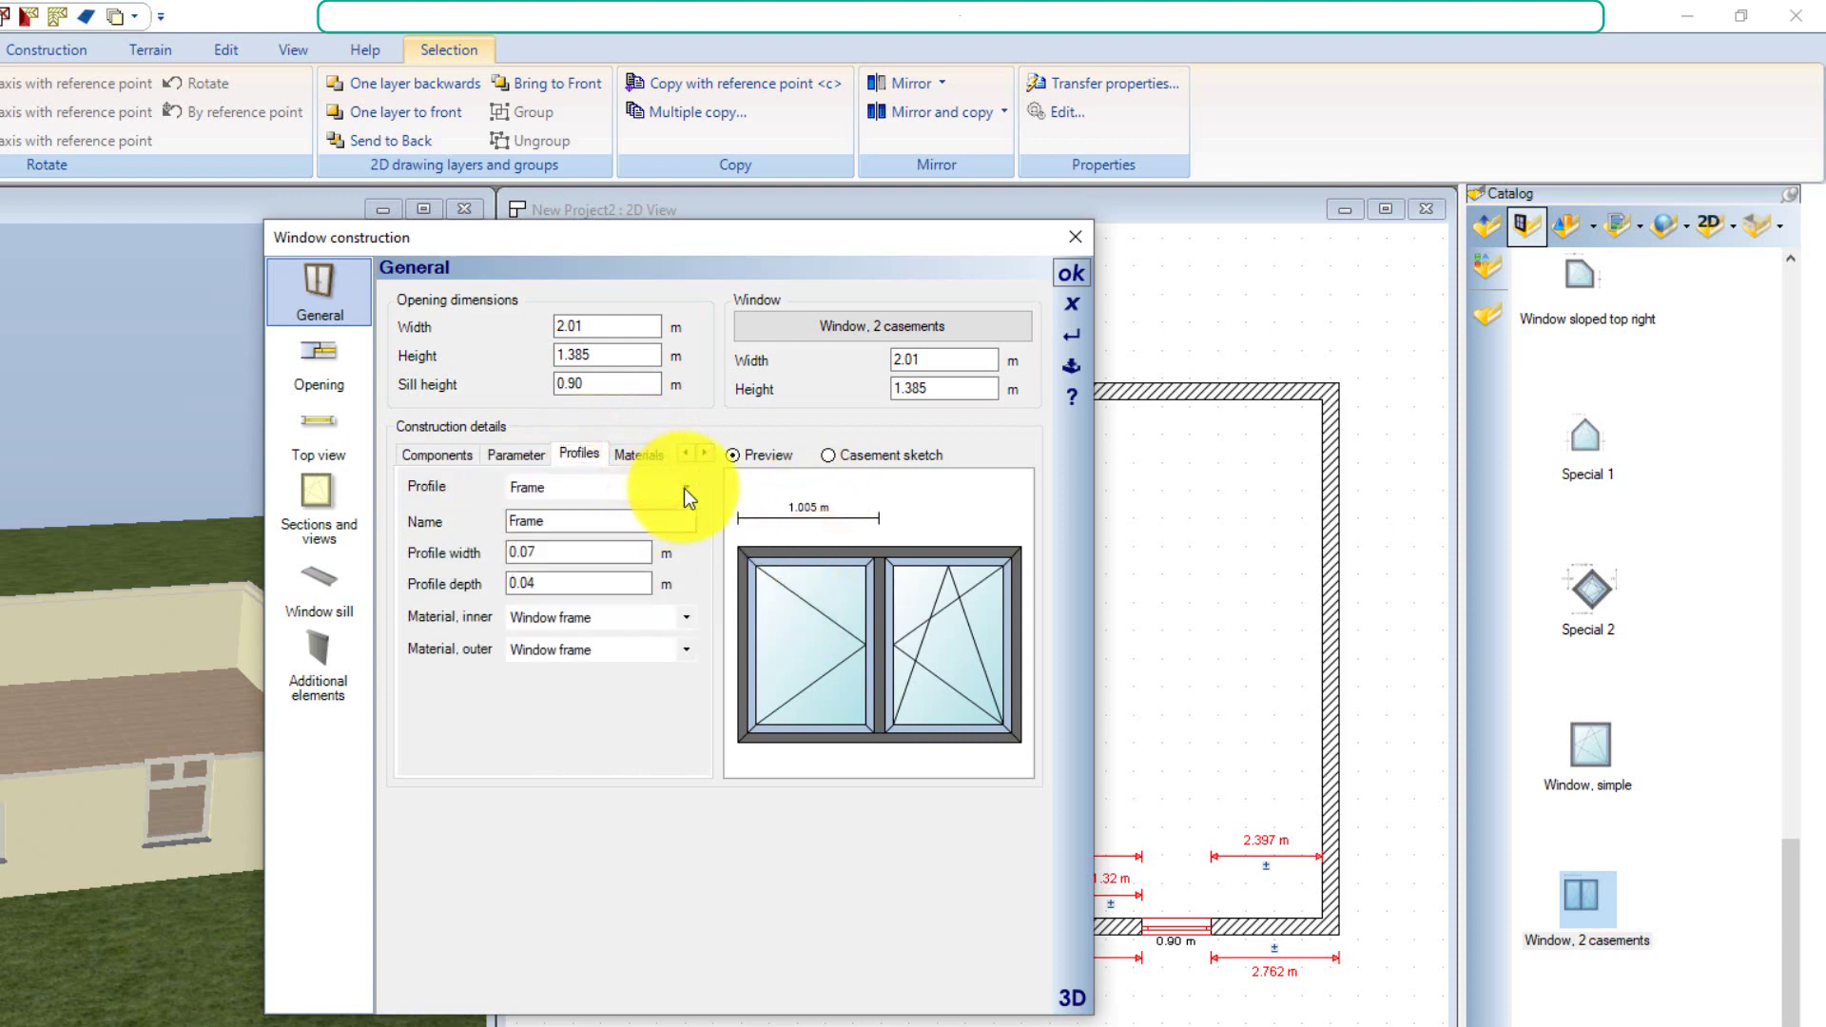
left_click(683, 487)
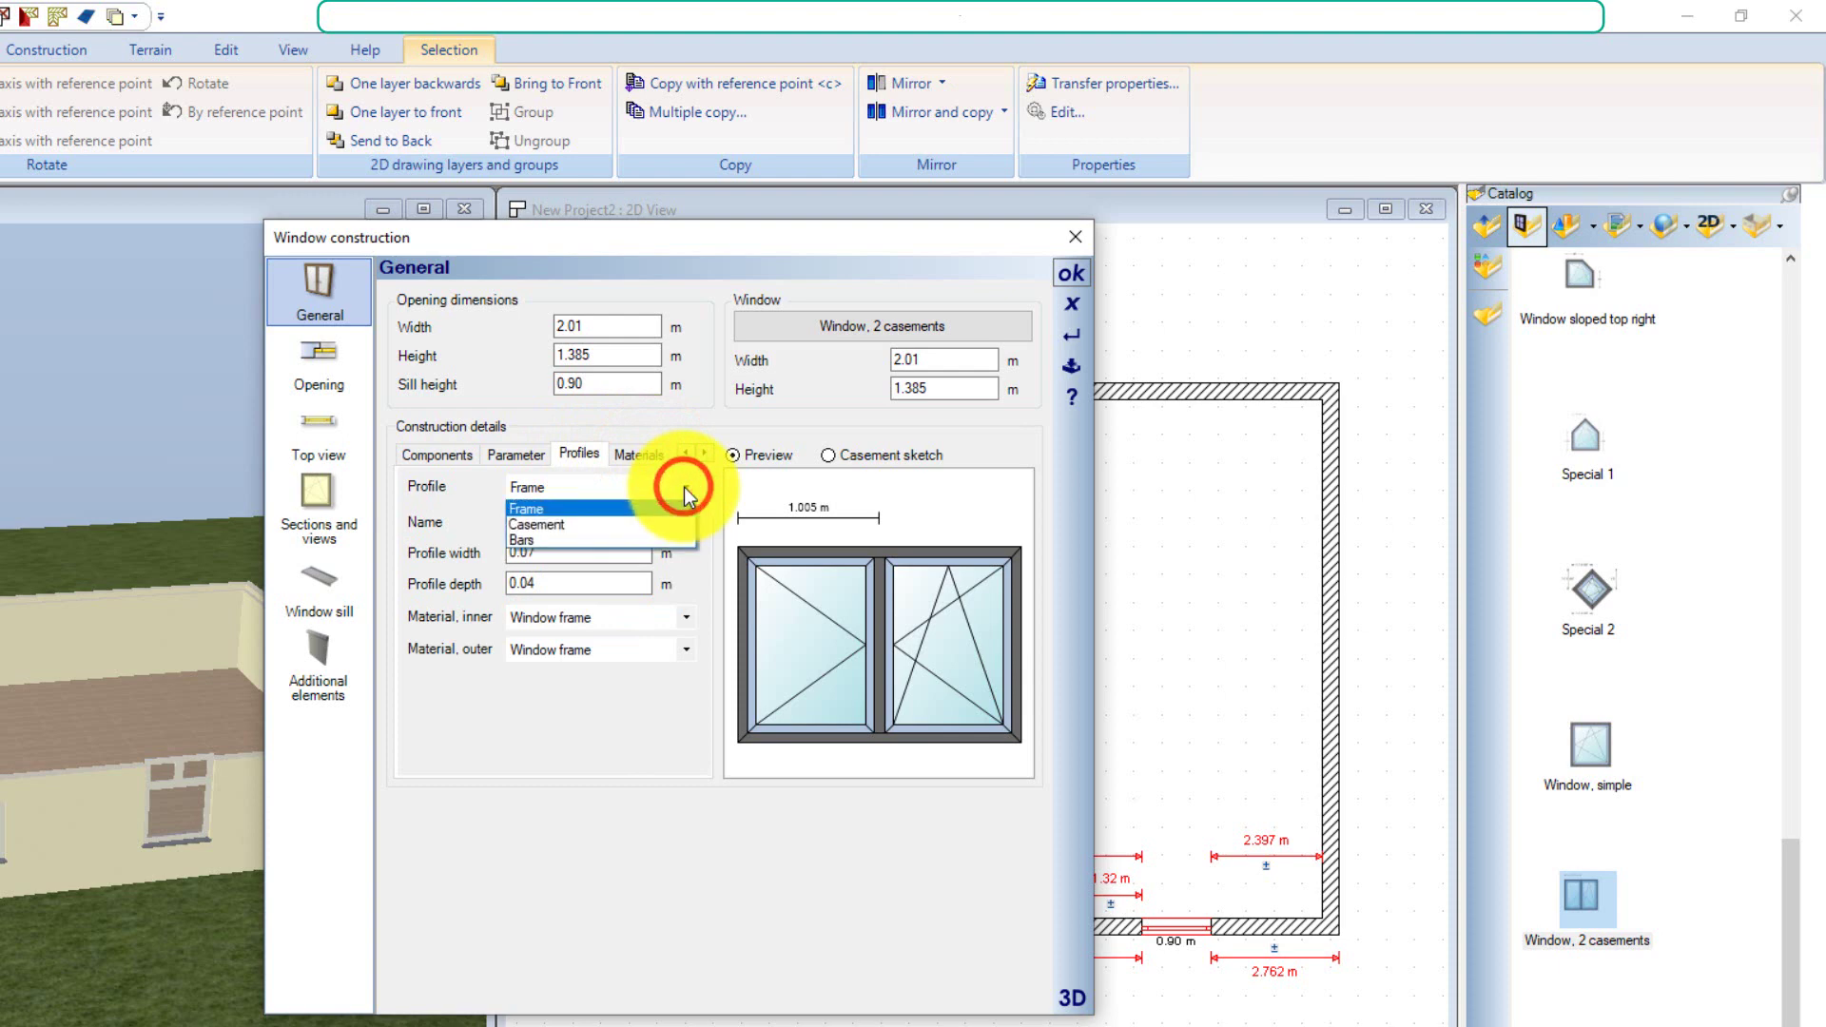
left_click(577, 524)
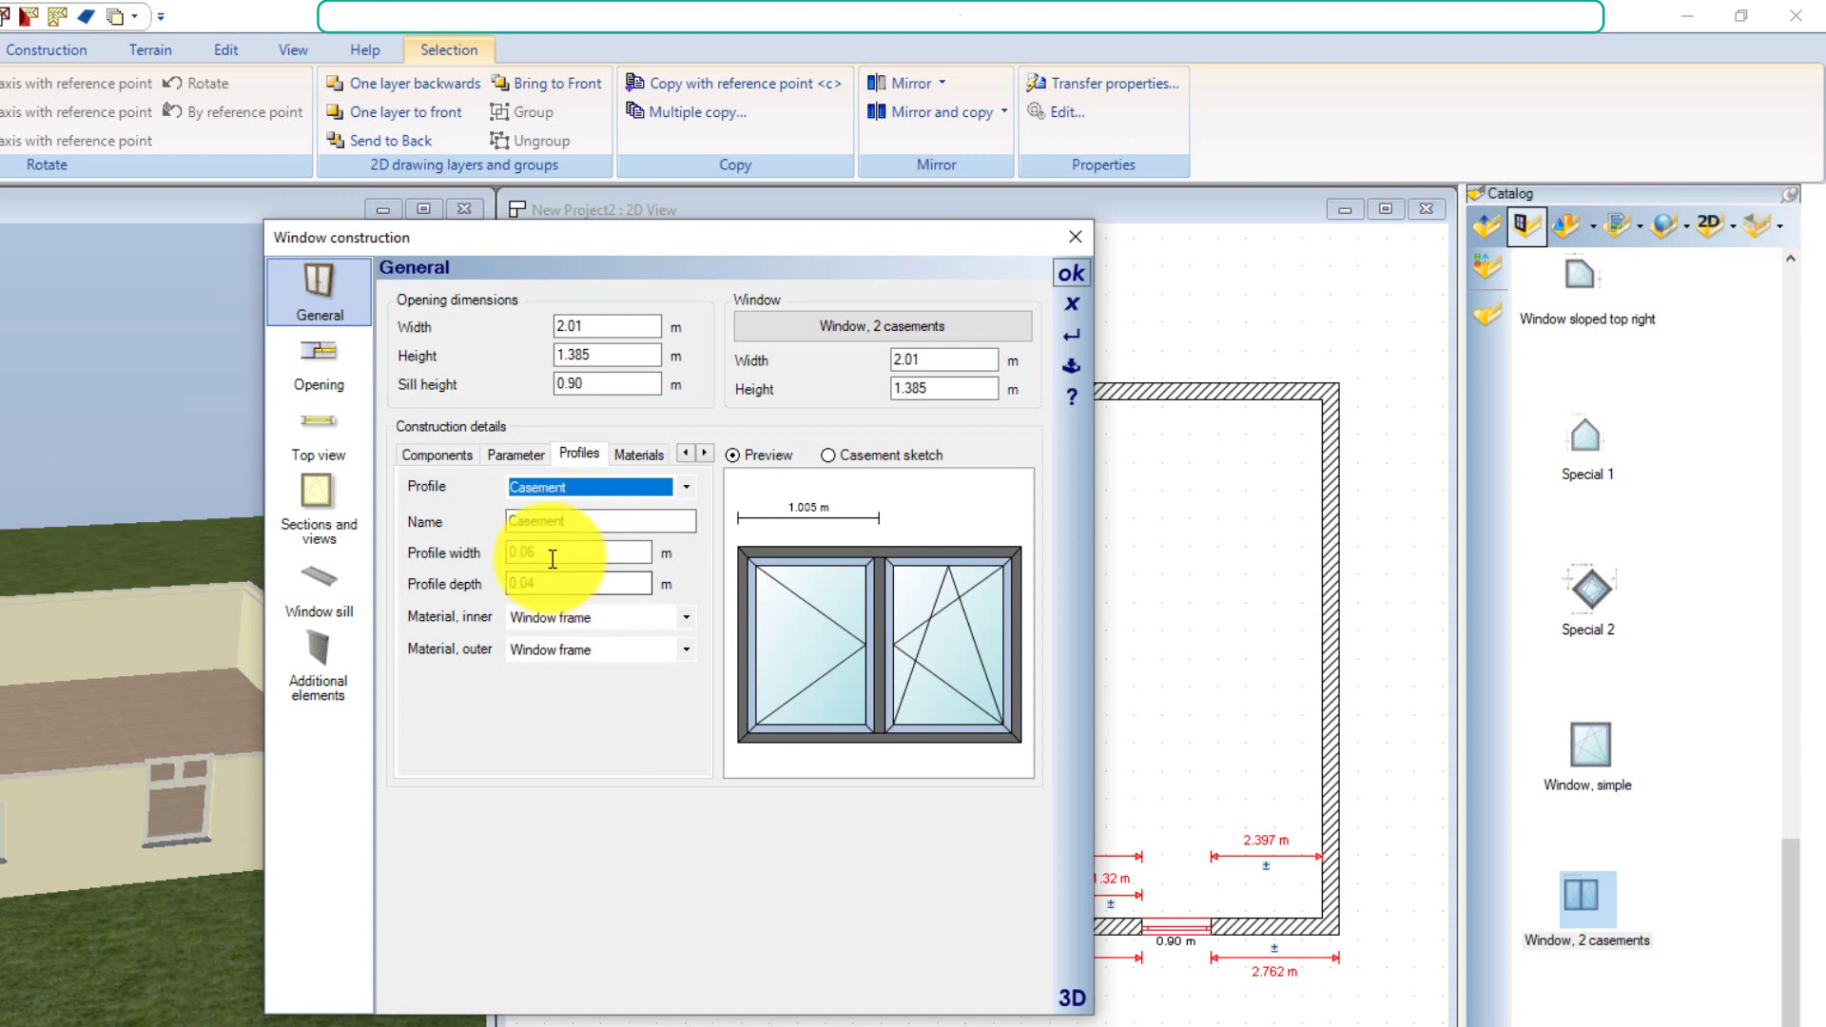
double_click(552, 554)
type("0.001")
key("Tab")
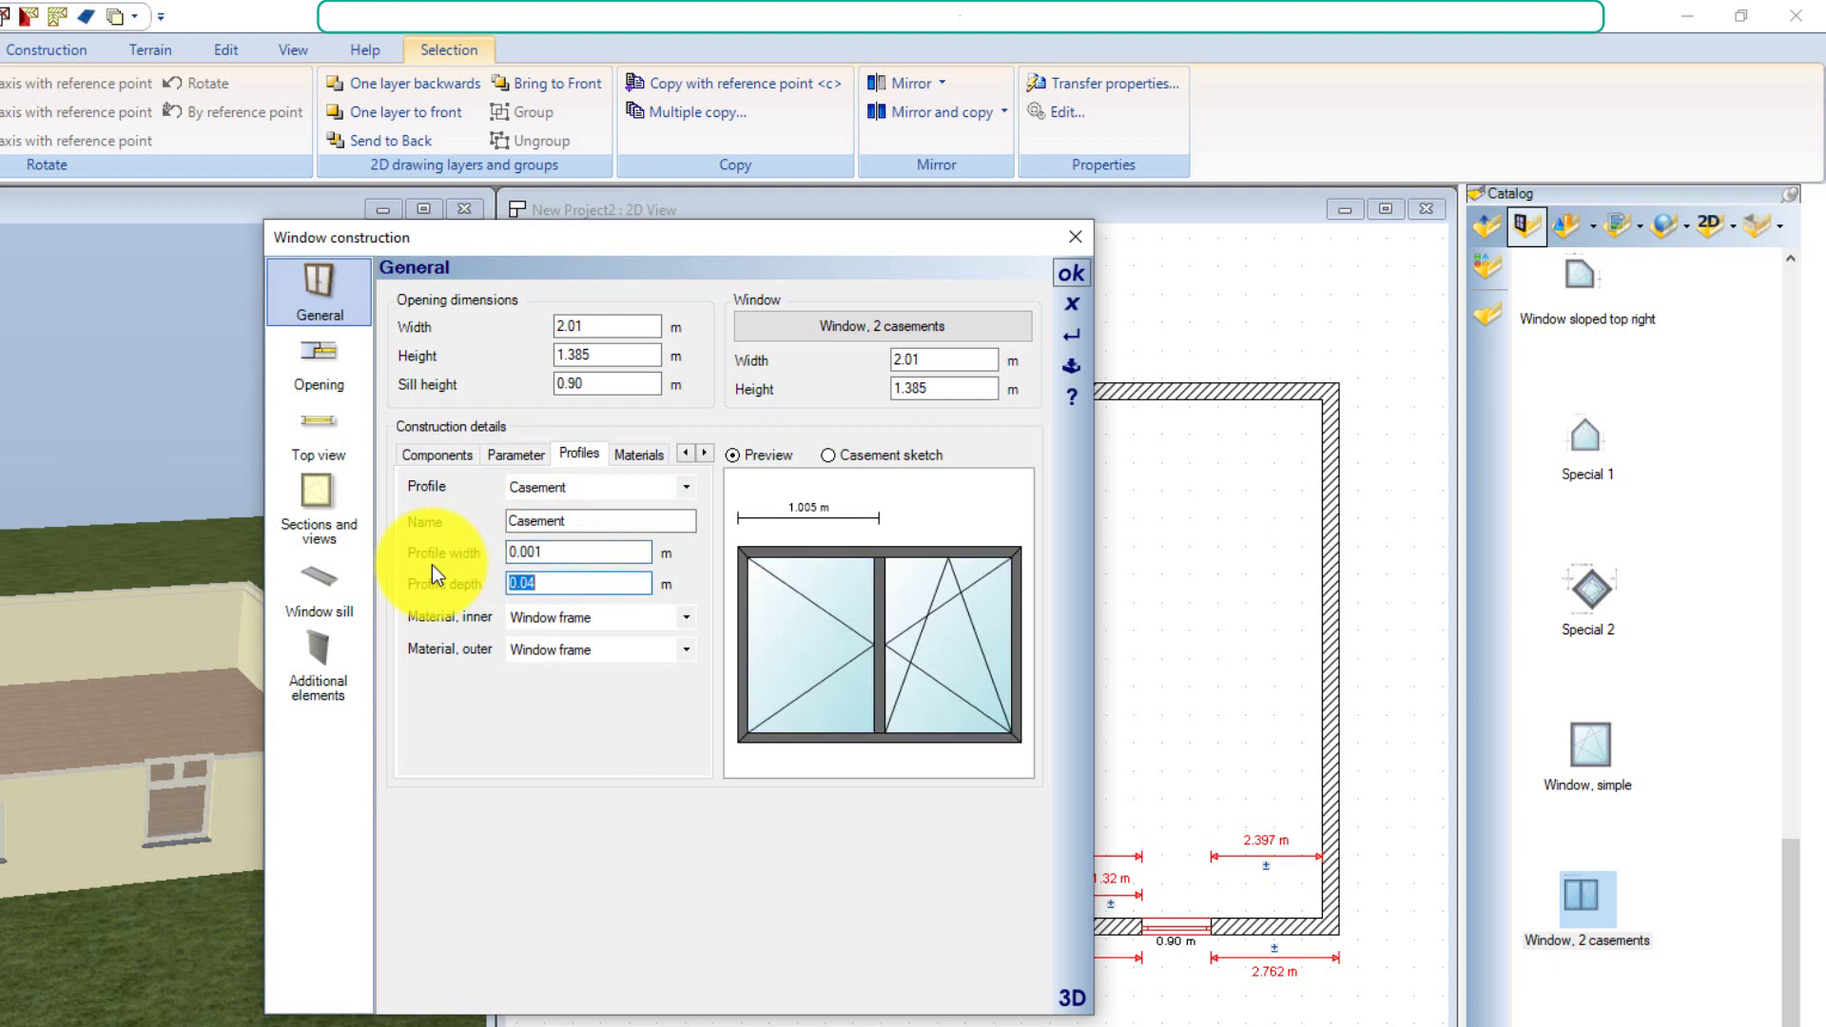
Change the Casement profile's width to 0.02 m
double_click(537, 551)
type("0,02")
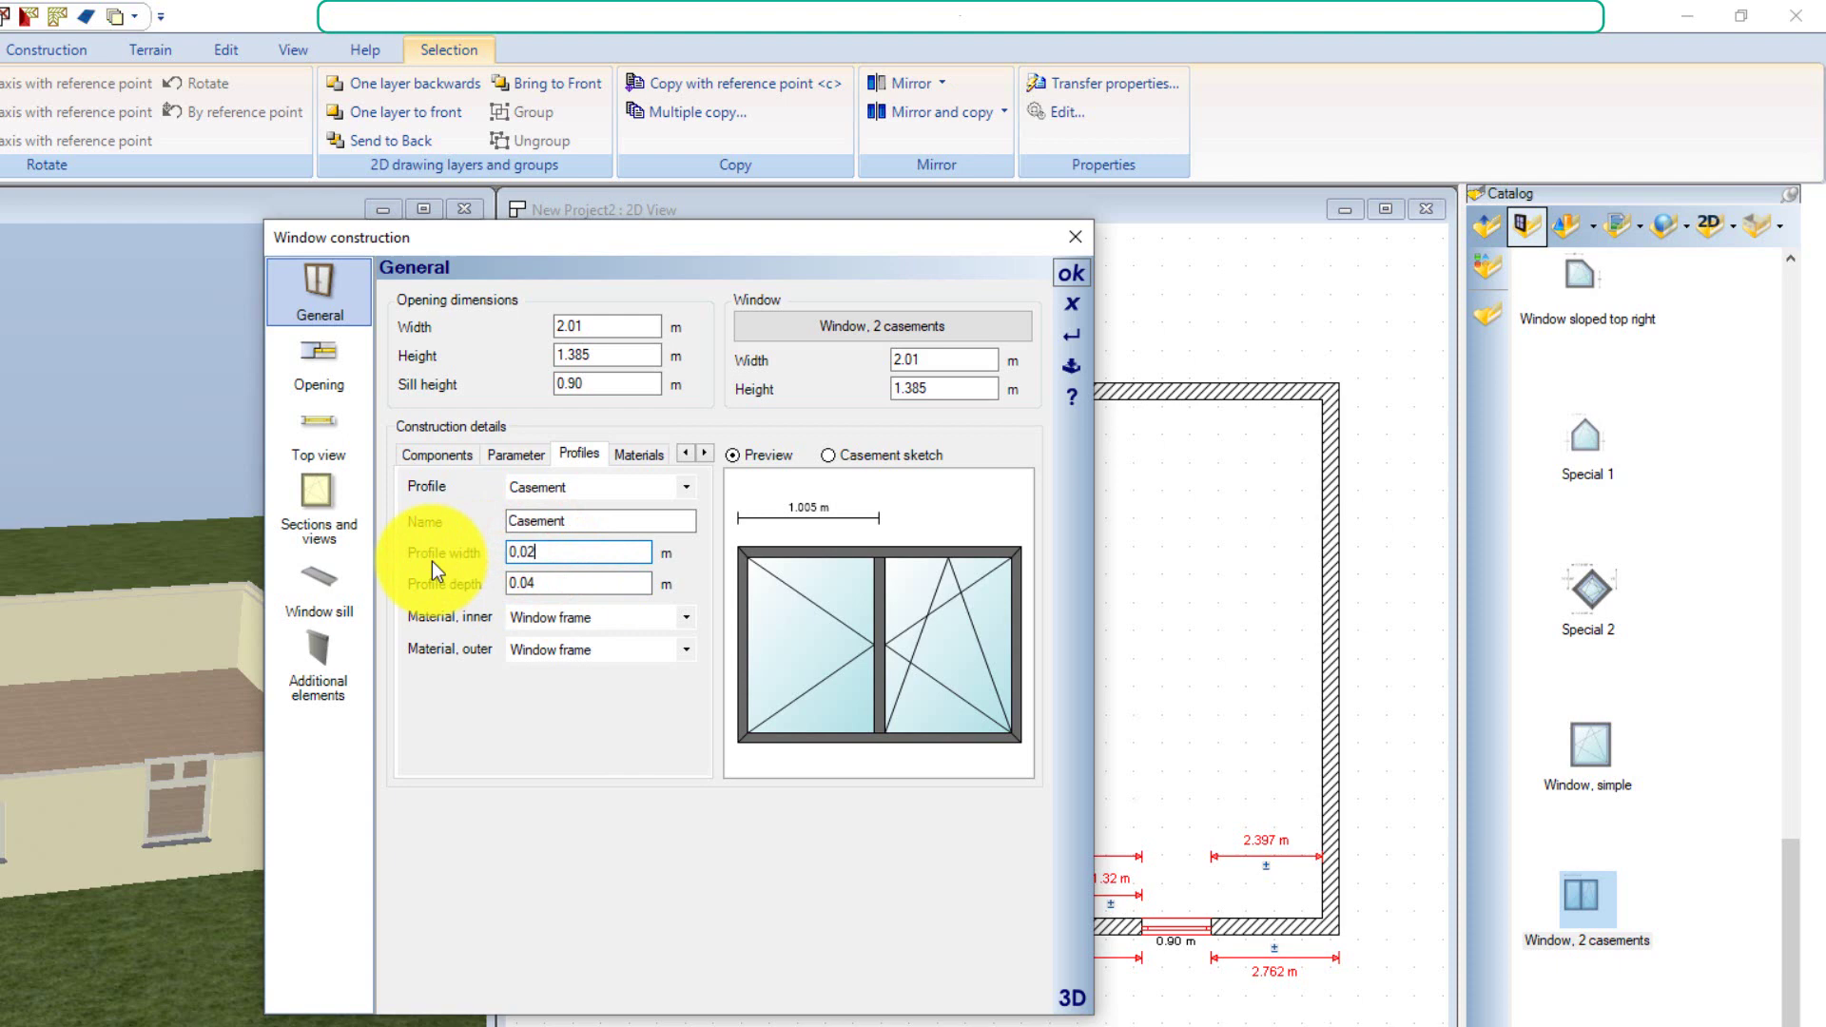
key("Tab")
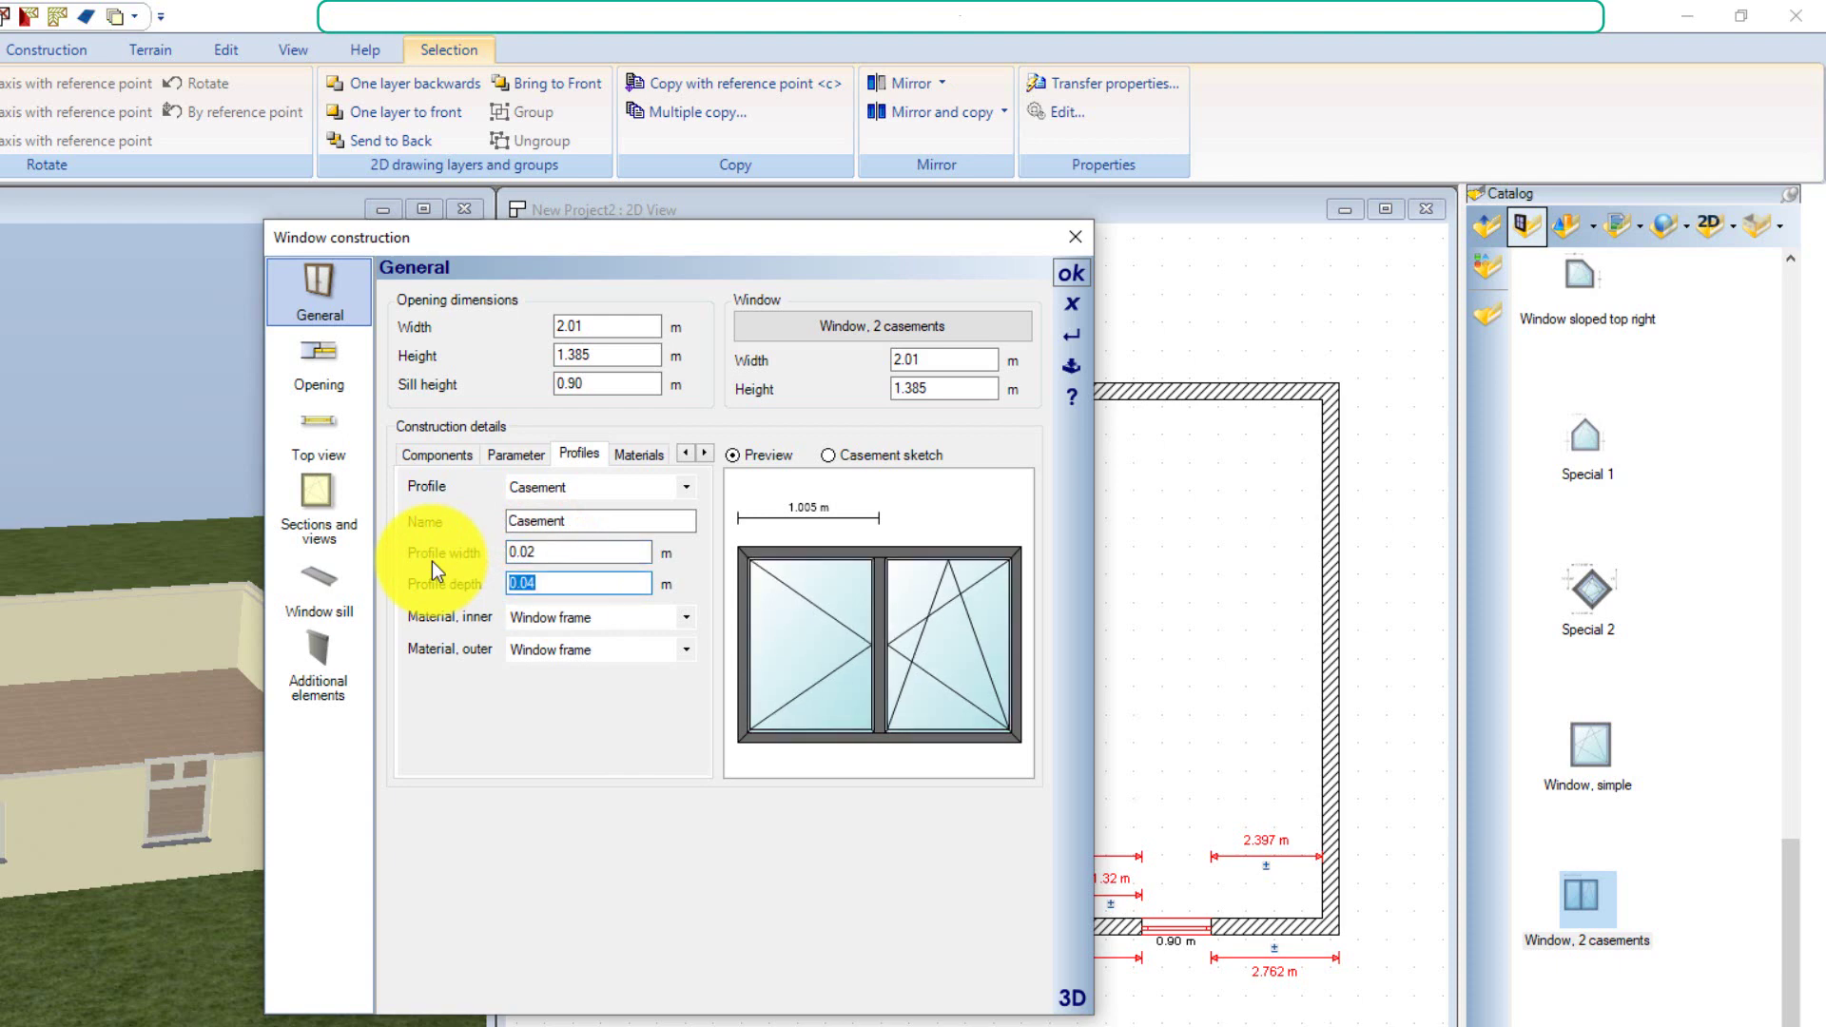
Edit the left casement's bars and apply the "2-1" arrangement from the bar arrangement catalog
left_click(814, 601)
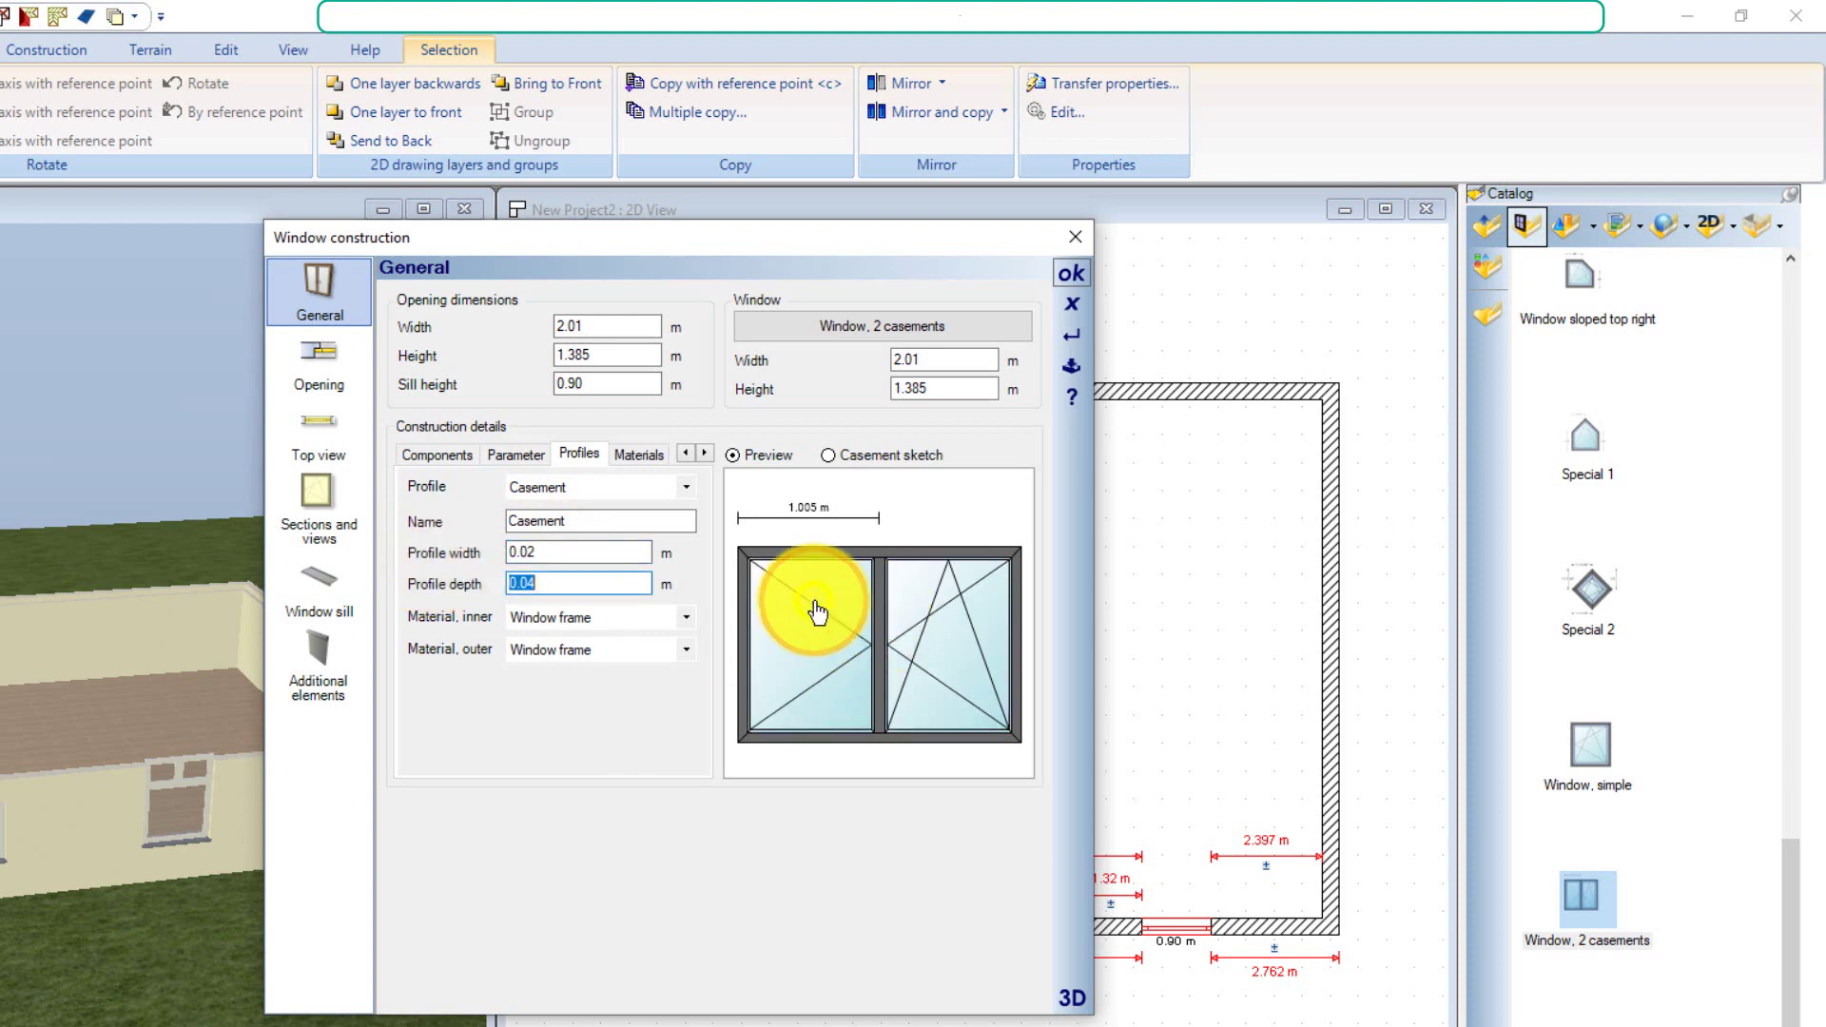
left_click(801, 637)
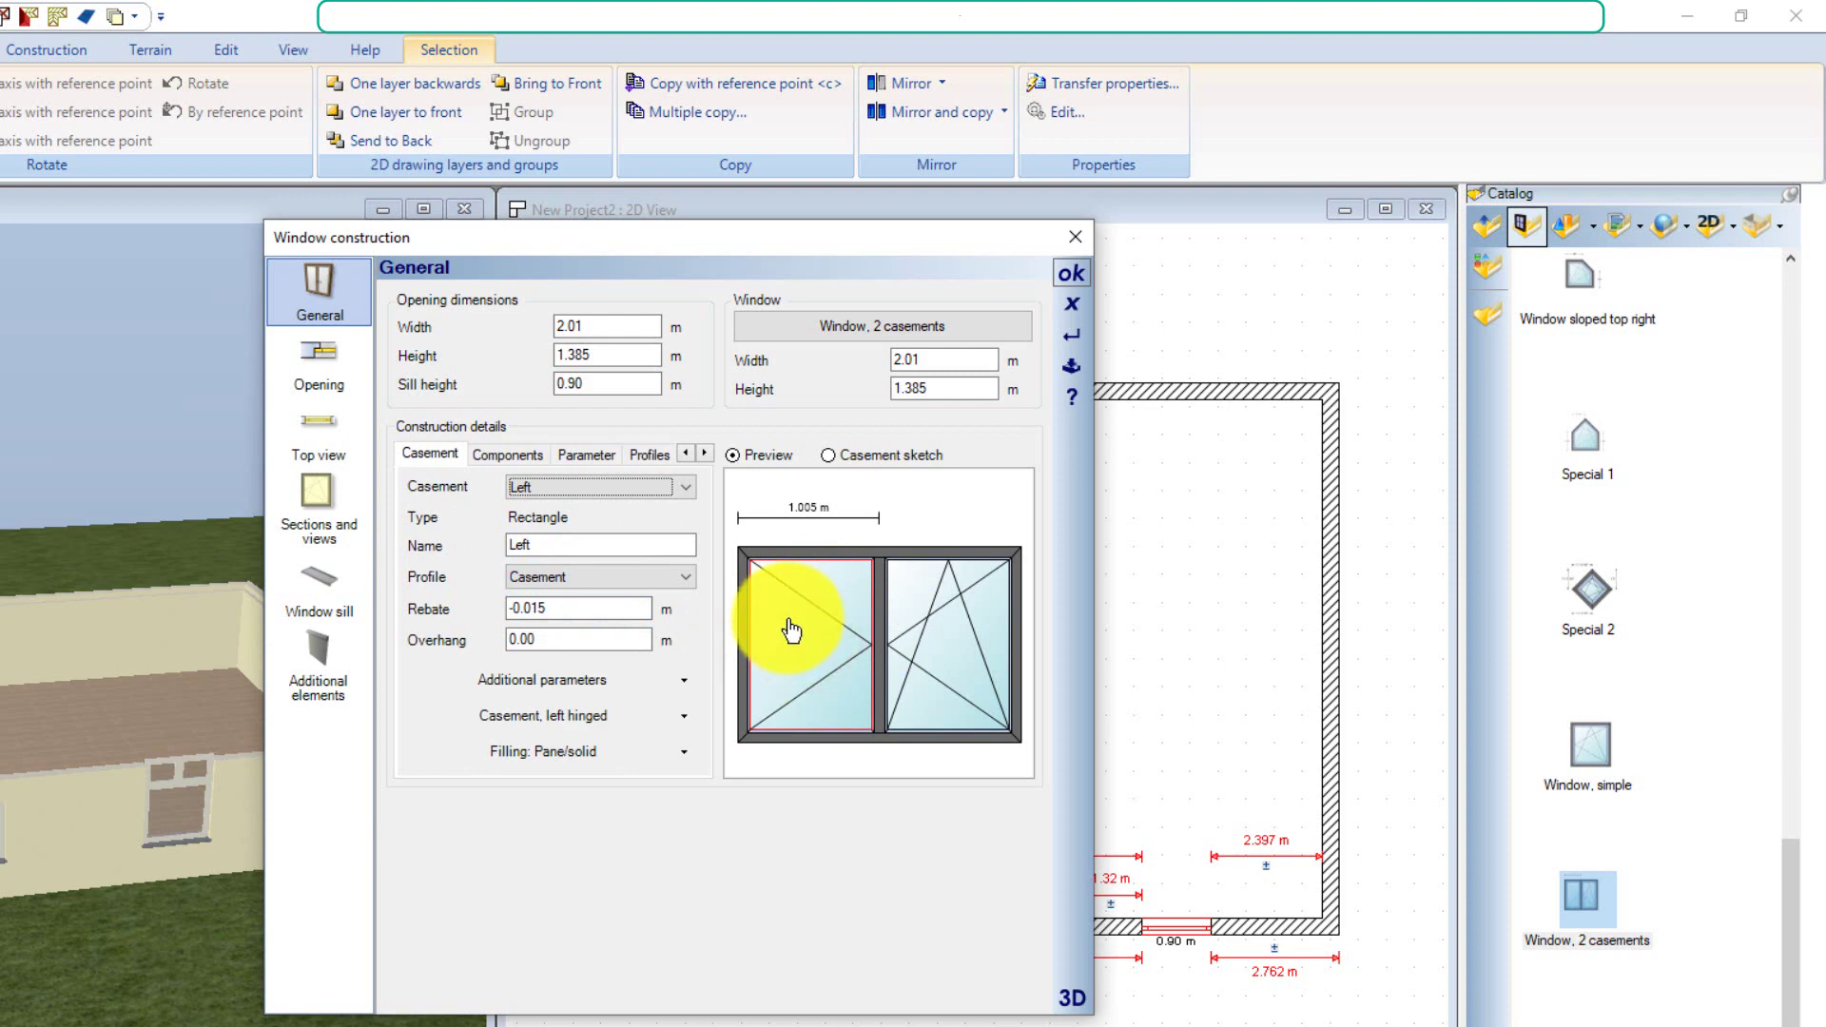
right_click(790, 620)
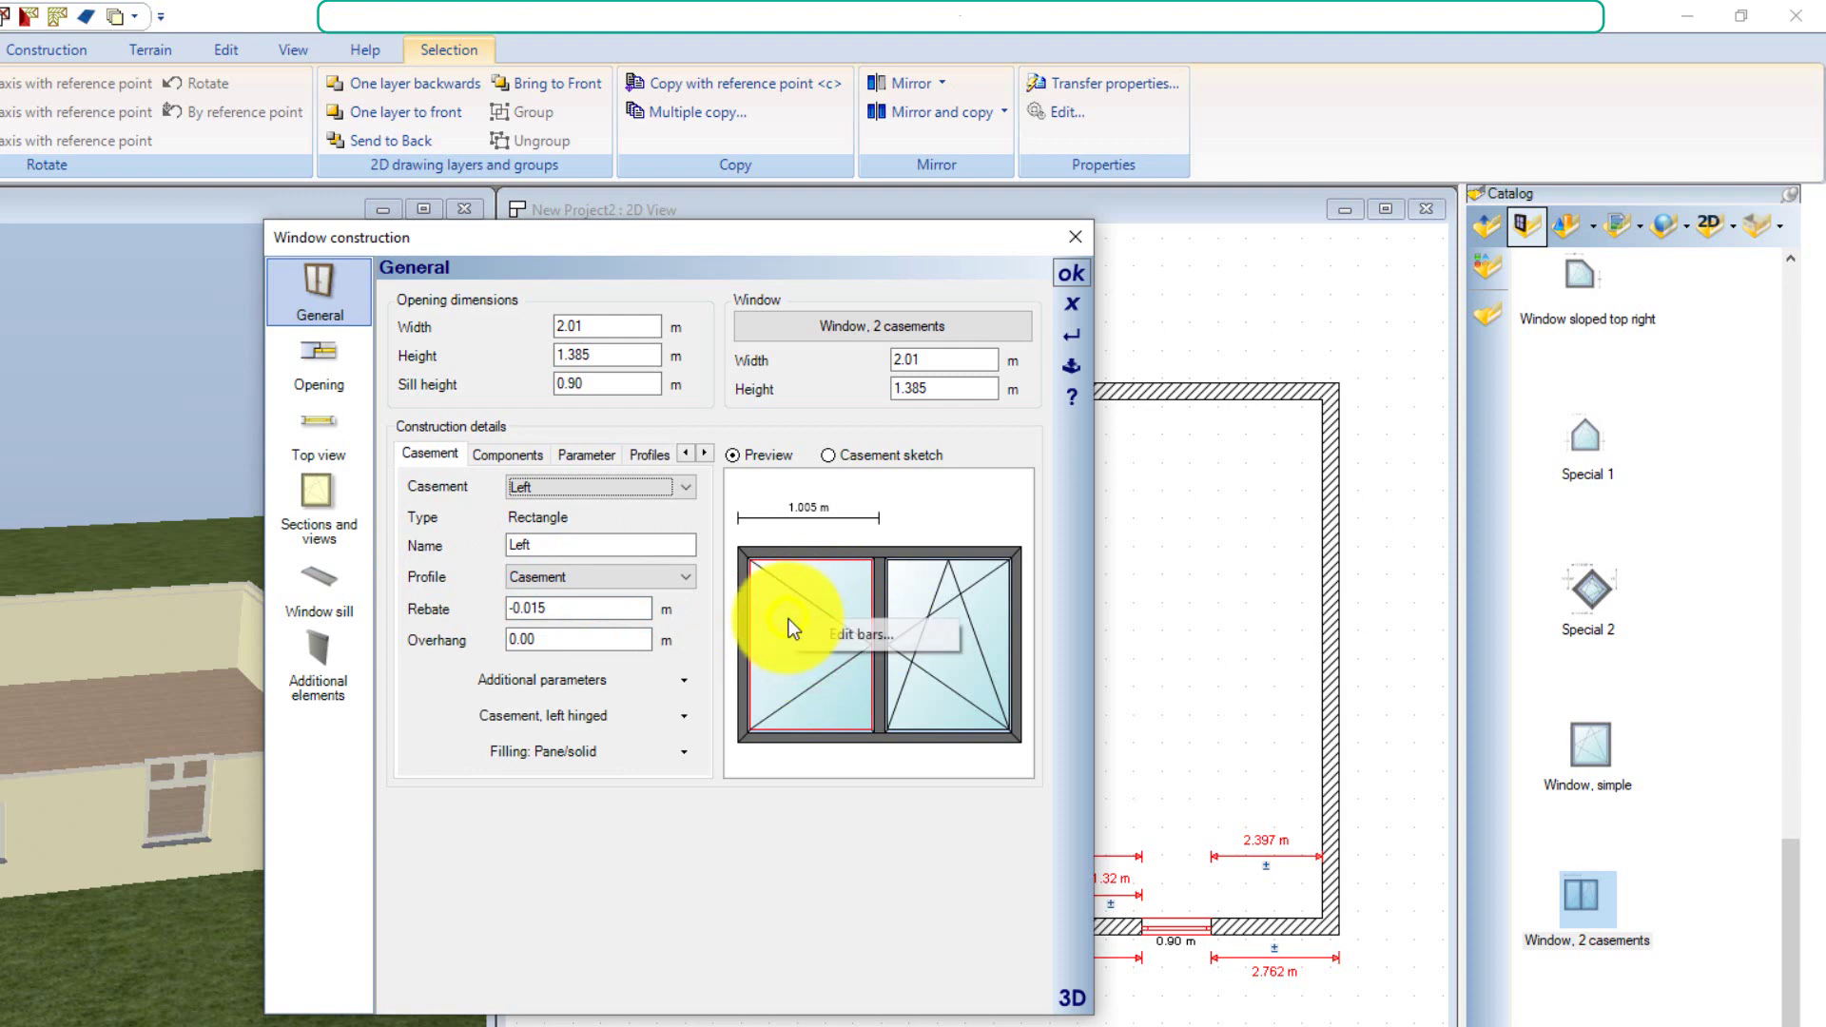
left_click(849, 641)
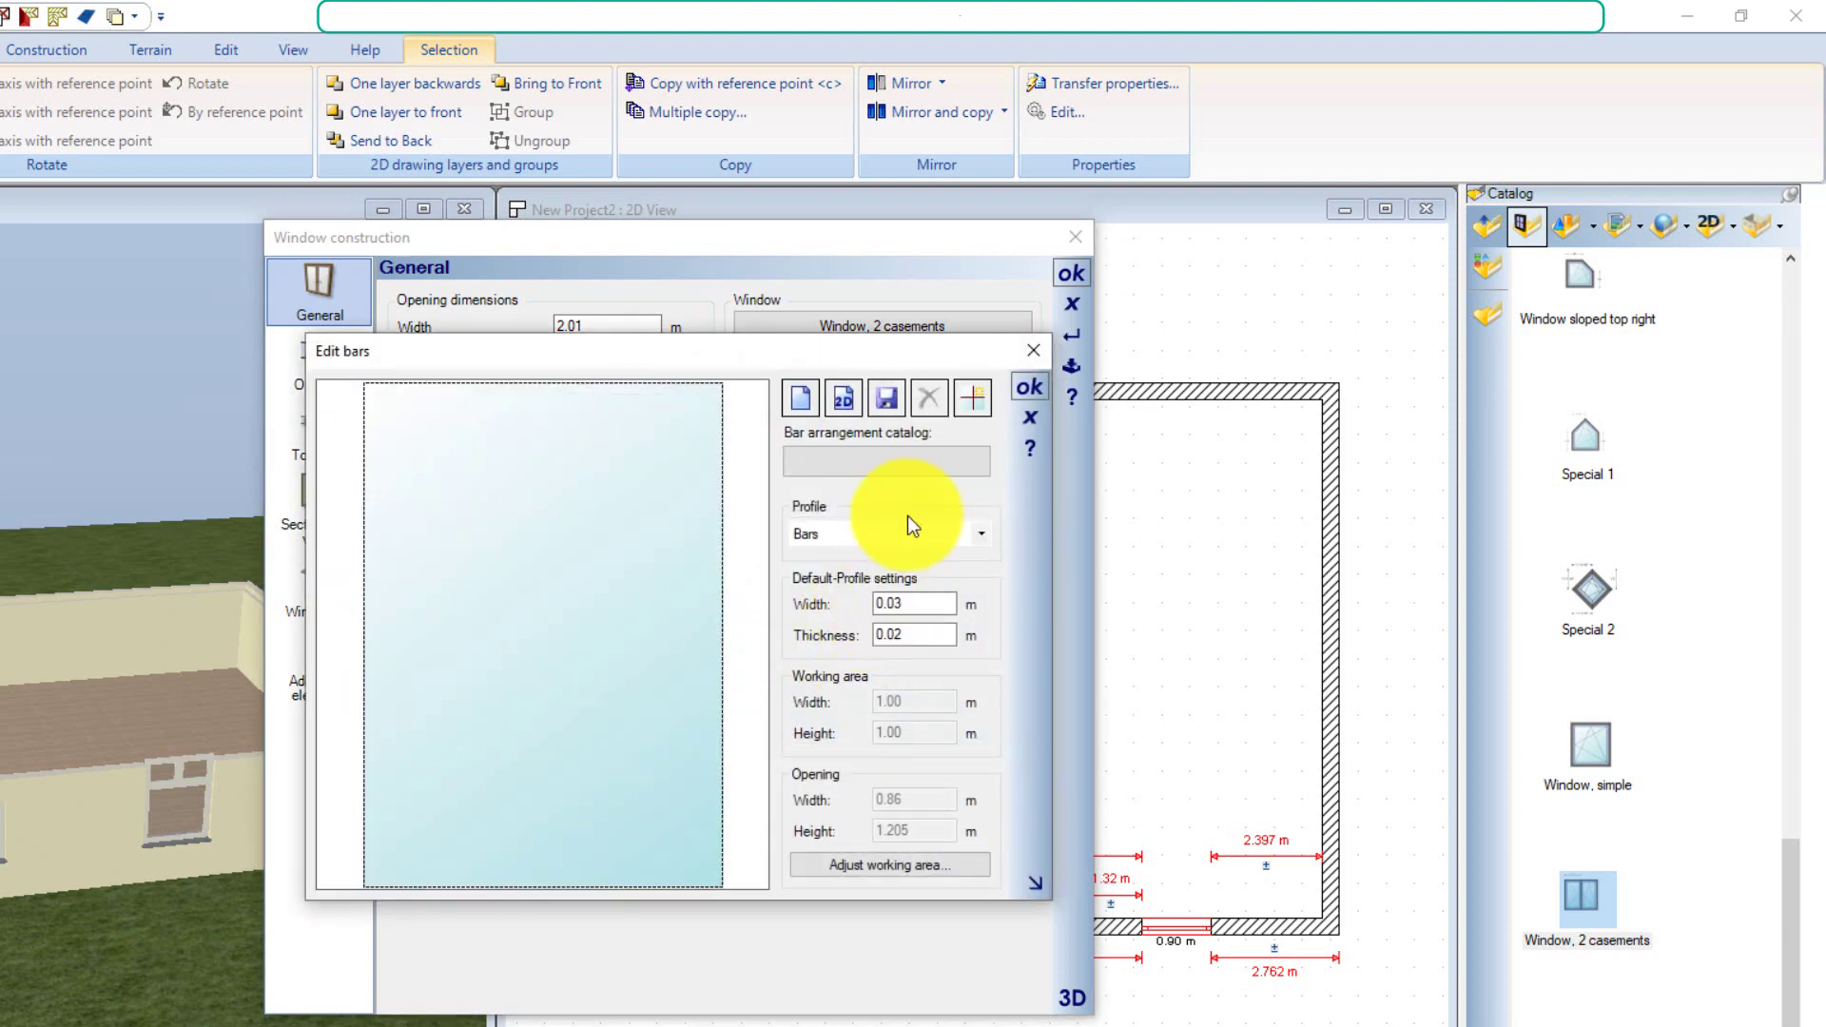
left_click(885, 459)
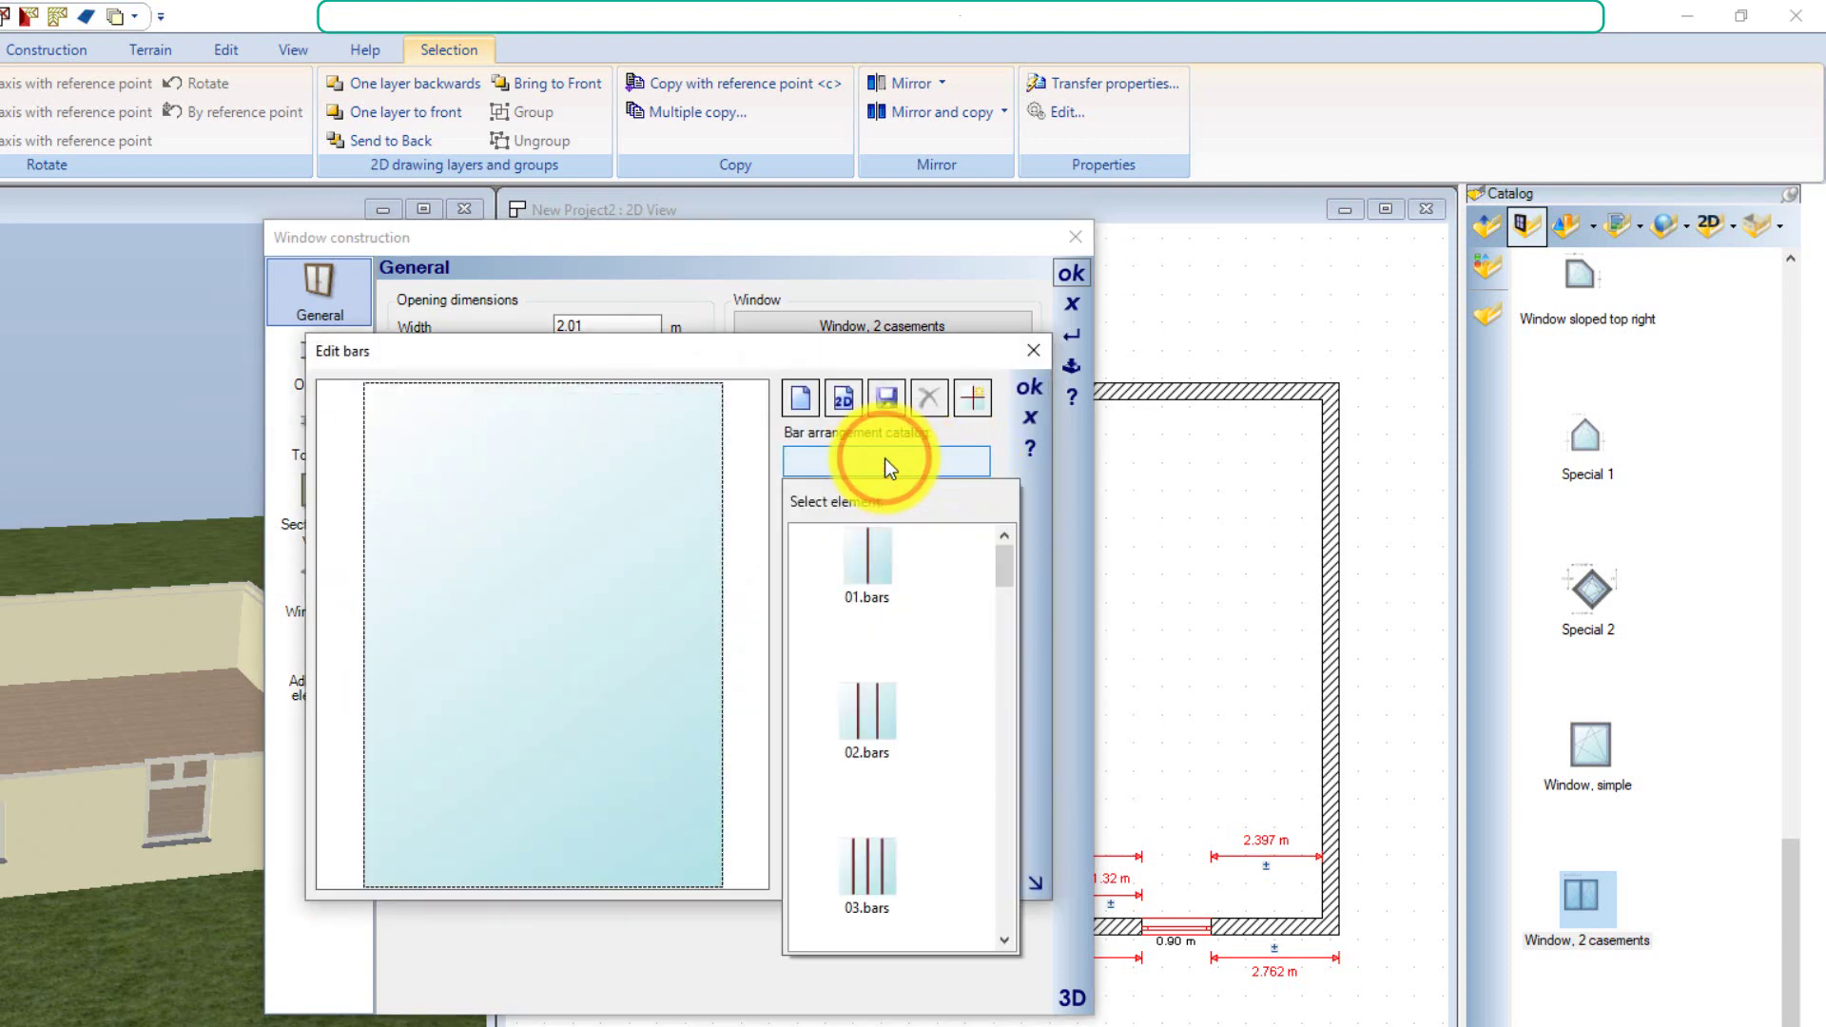
left_click_drag(1007, 561, 987, 710)
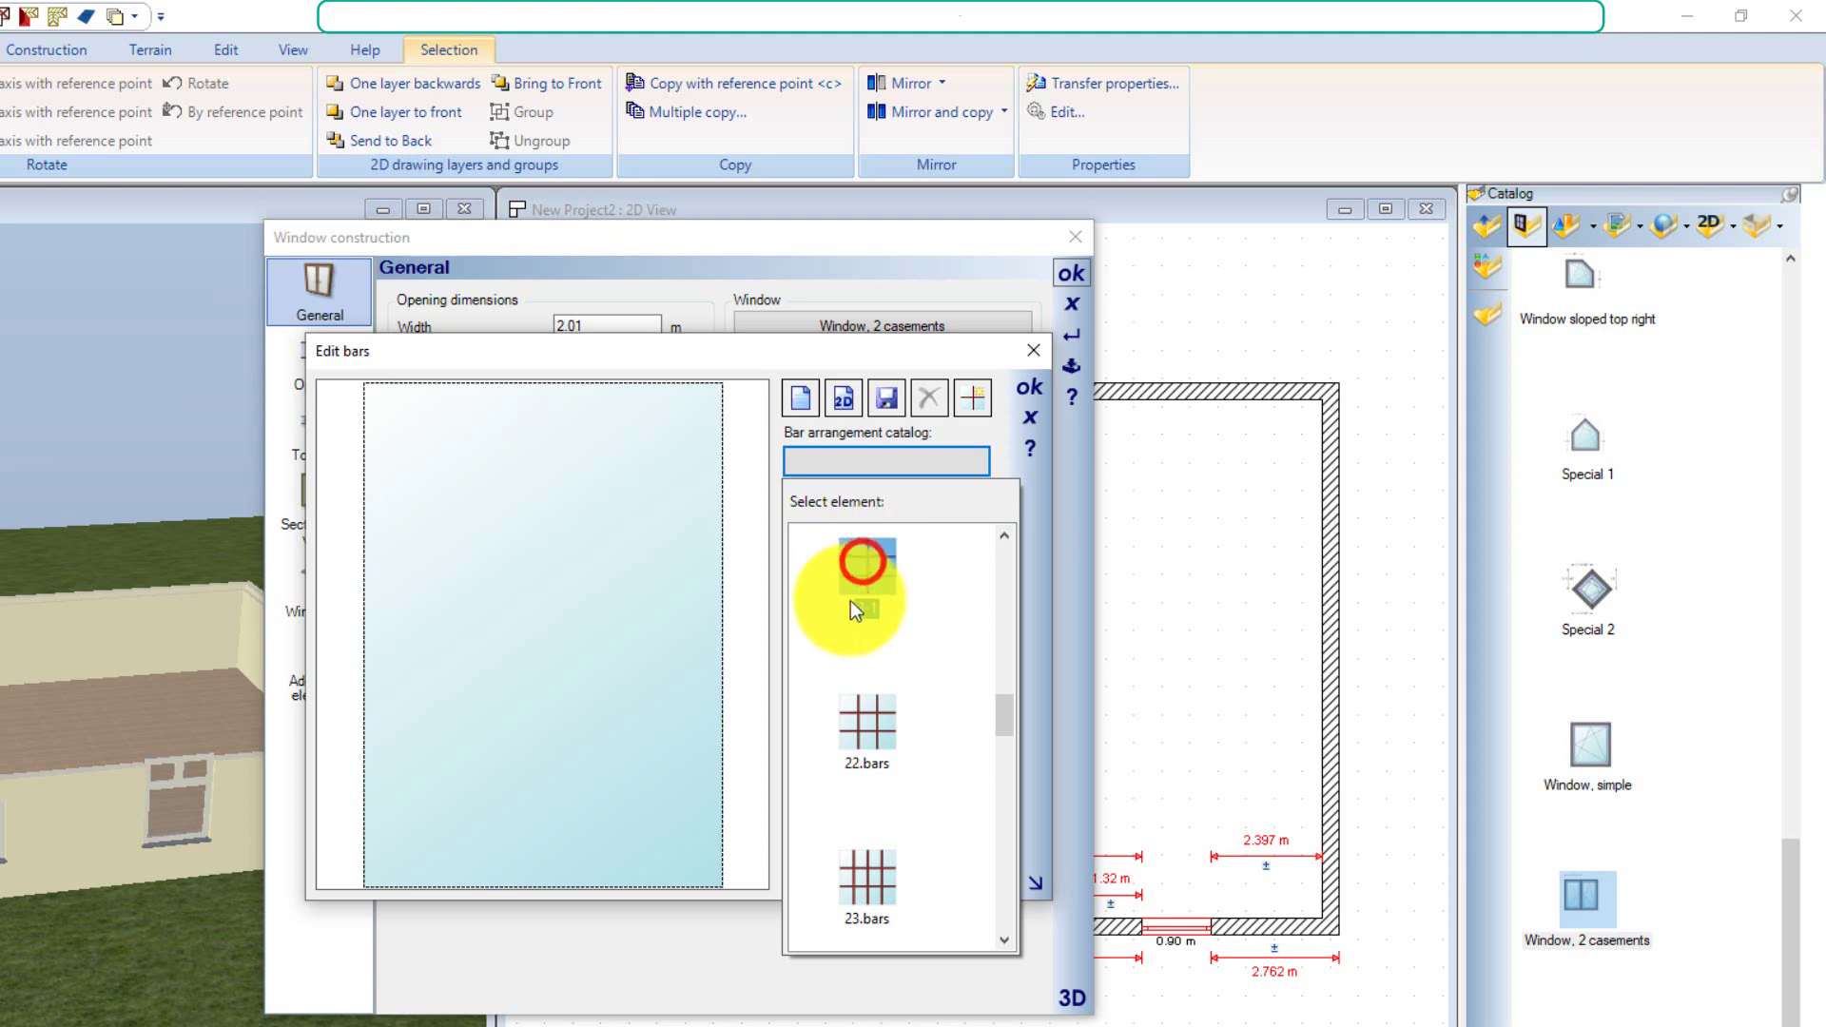
left_click(870, 573)
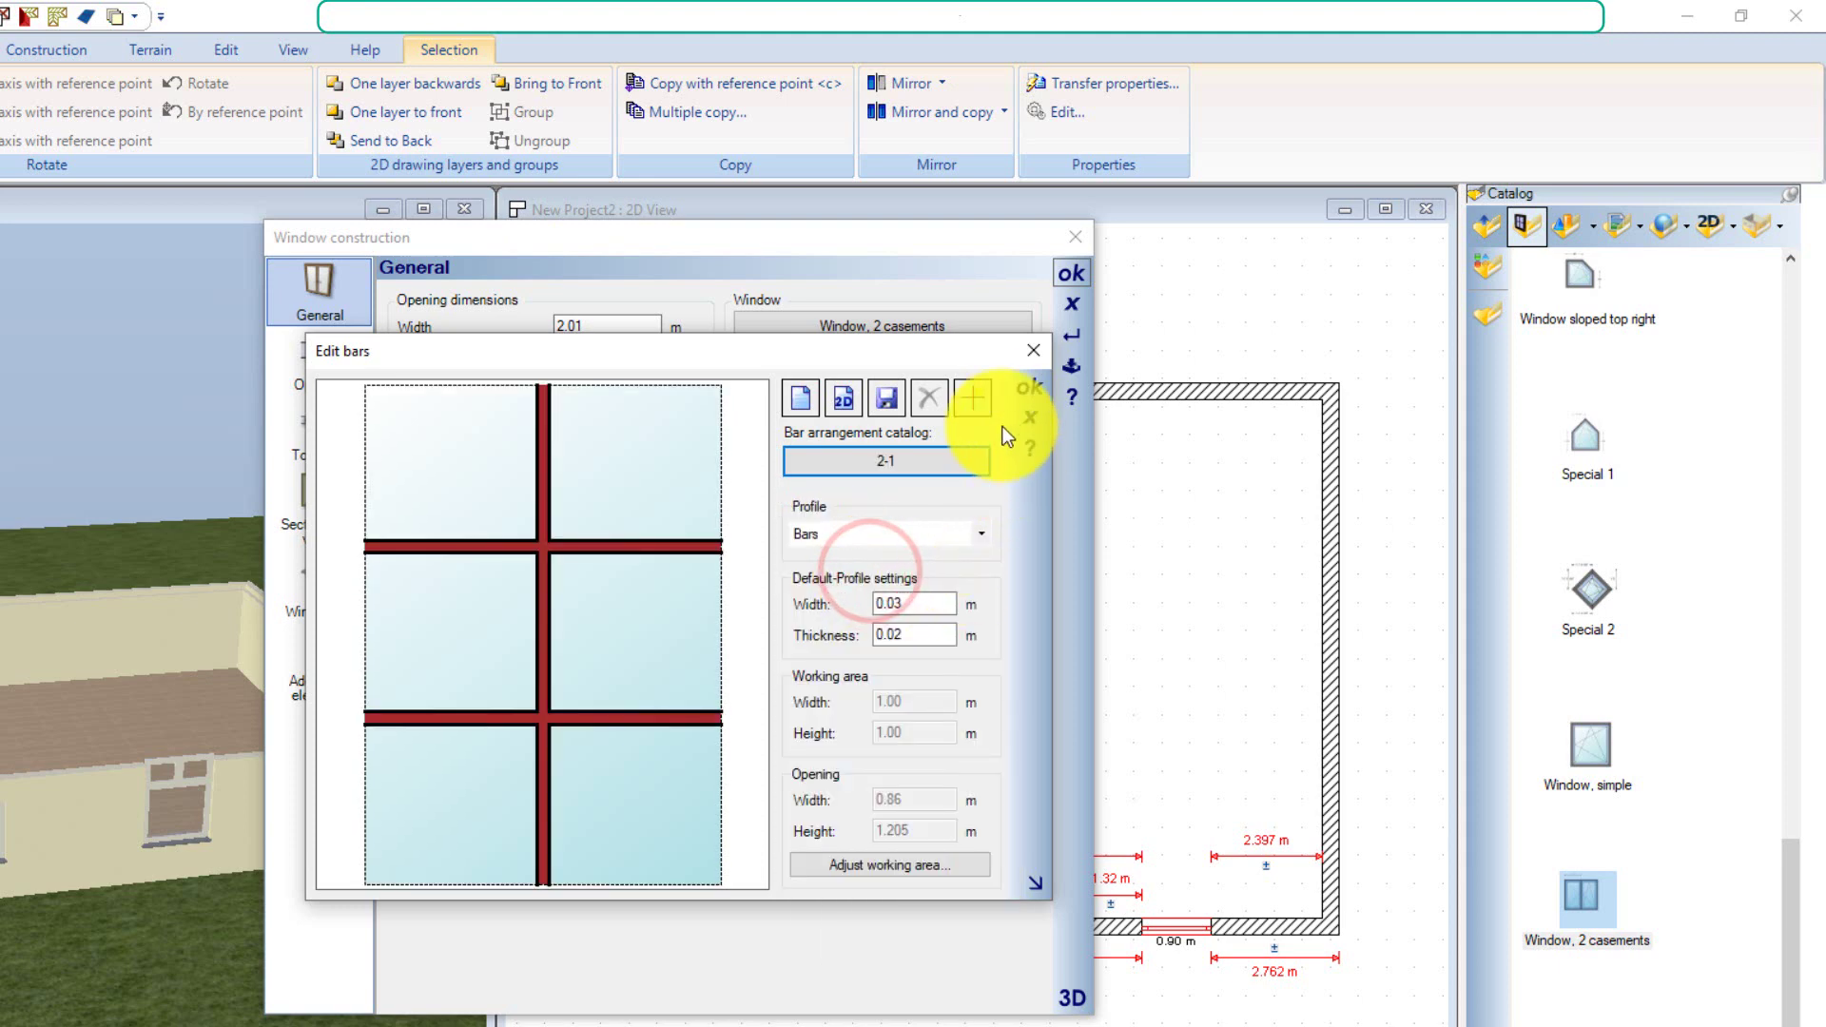
left_click(1030, 386)
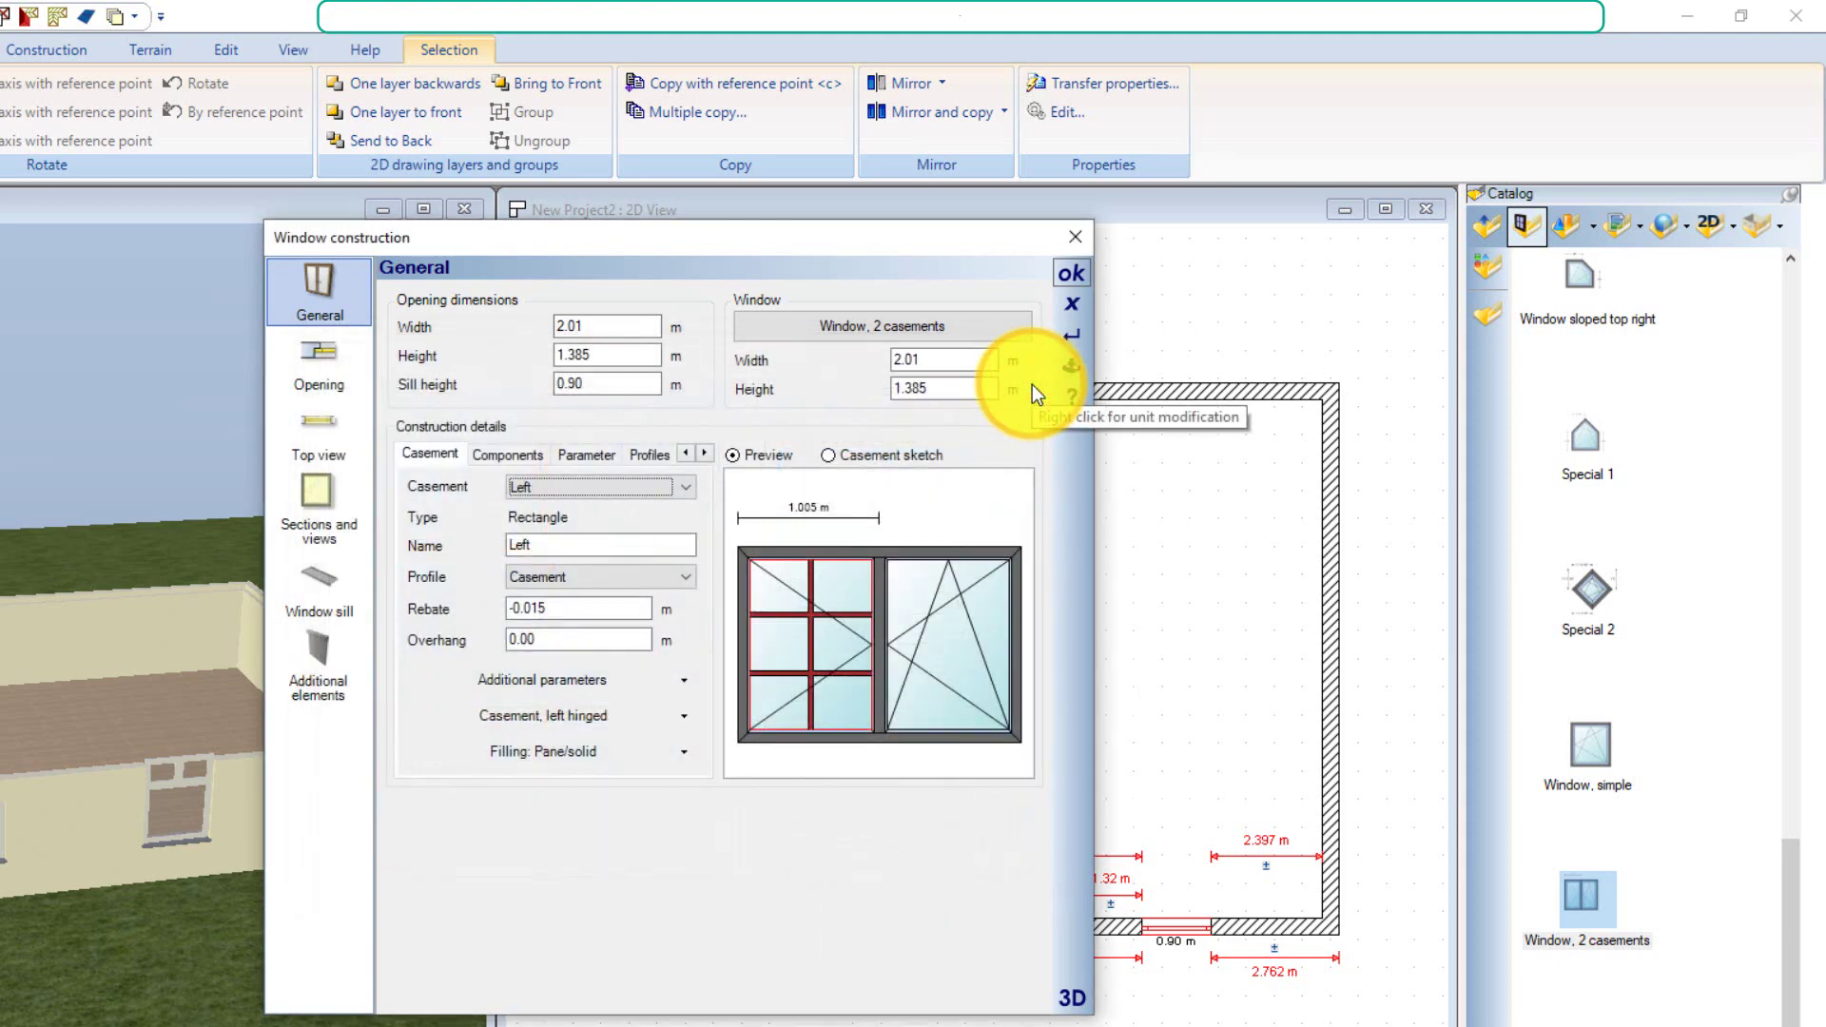
Apply the same "2-1" bar arrangement to the right casement
left_click(939, 622)
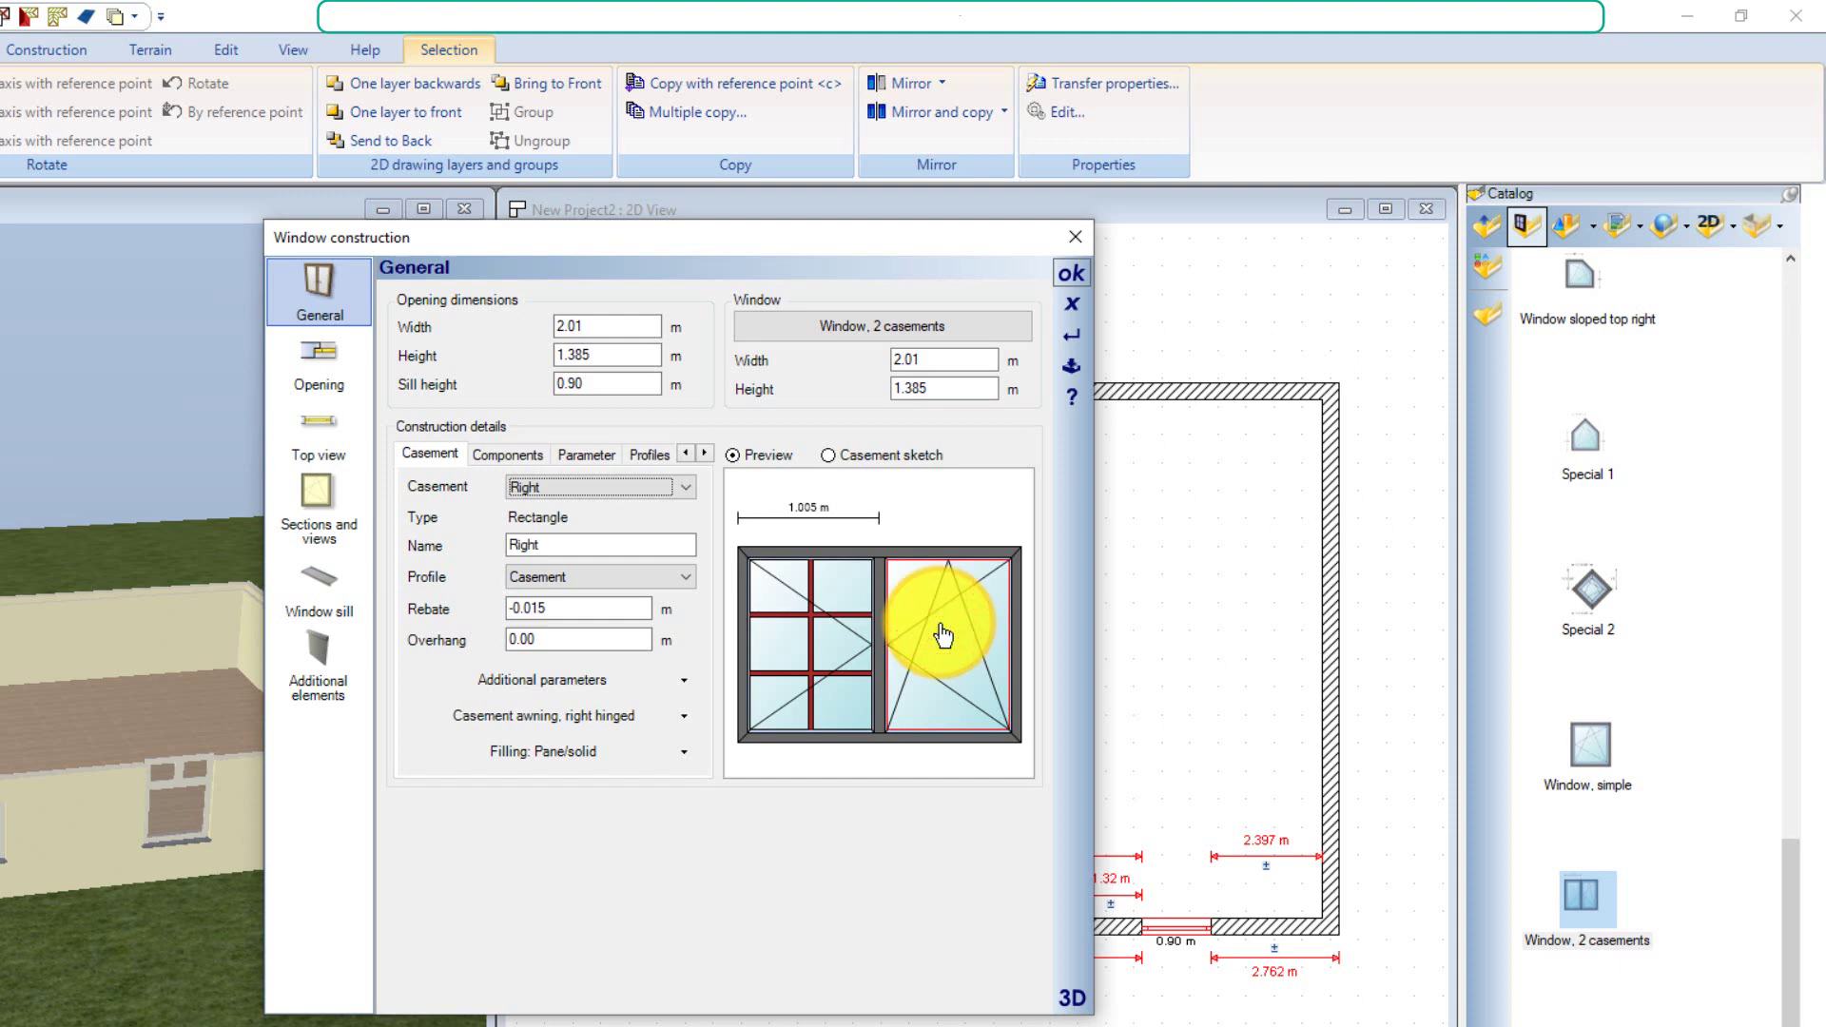
left_click(997, 643)
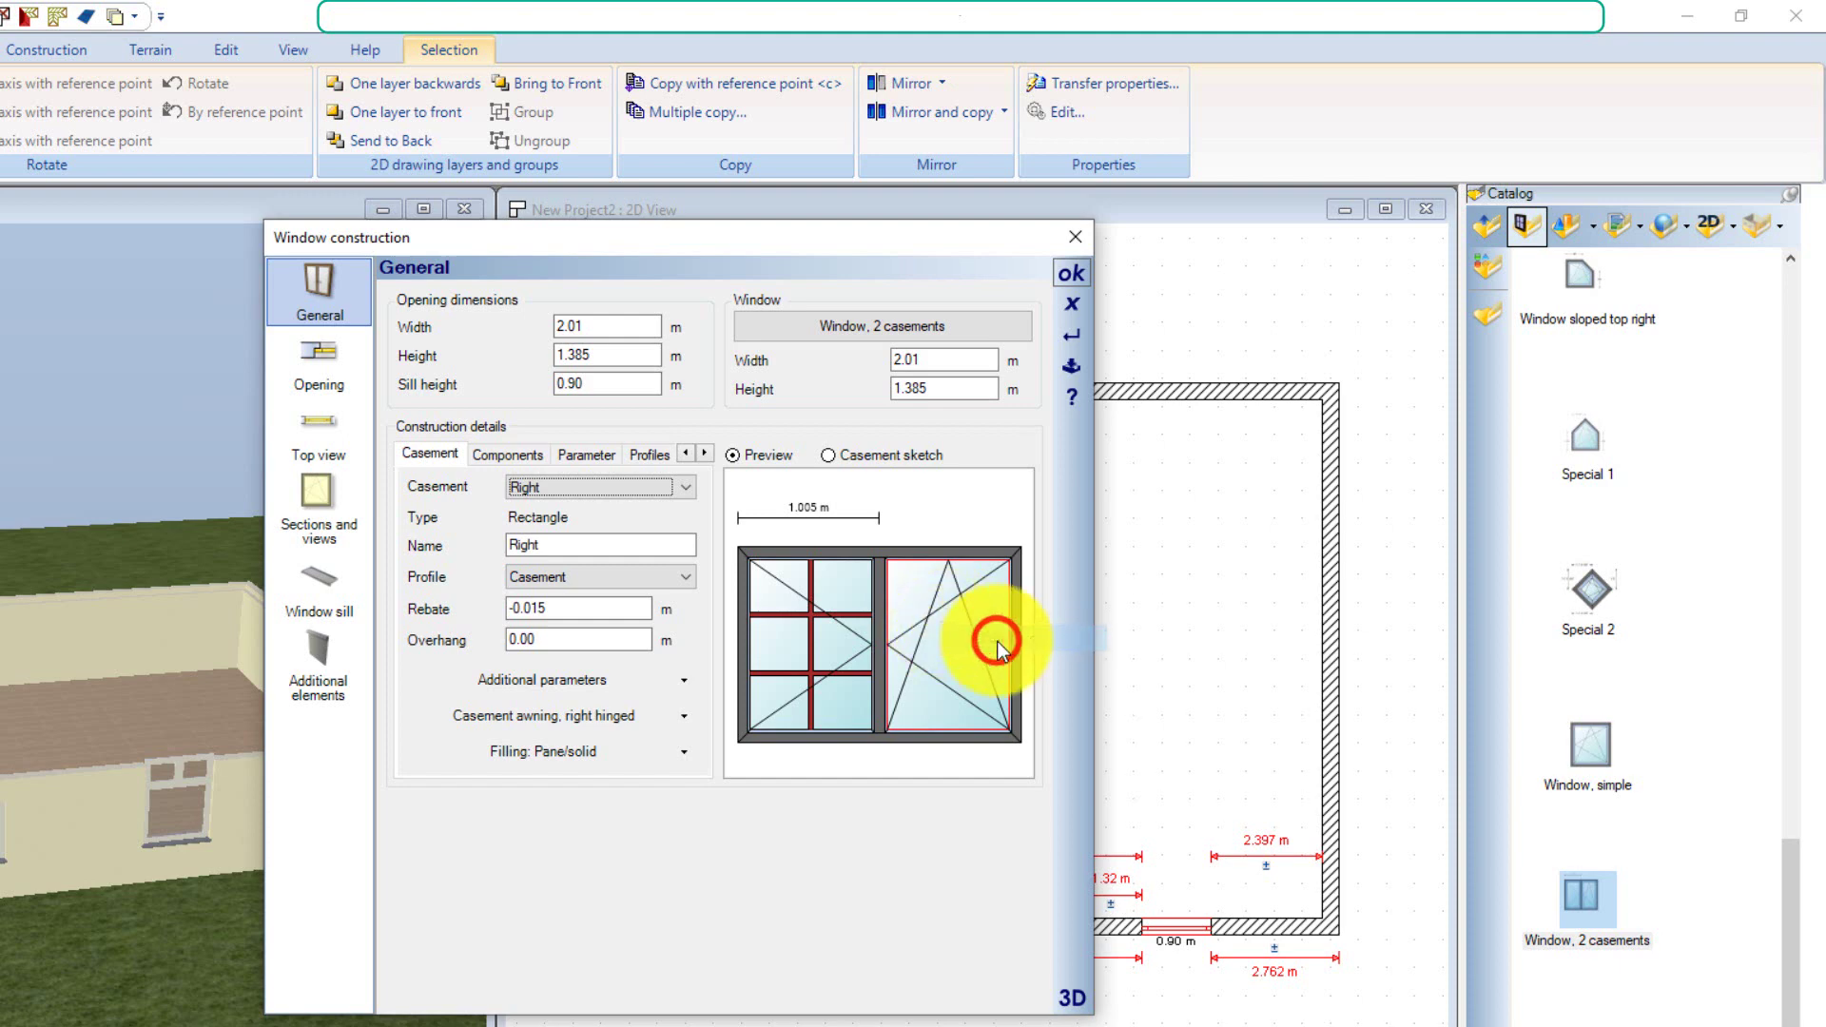
left_click(970, 462)
left_click_drag(1008, 567, 997, 698)
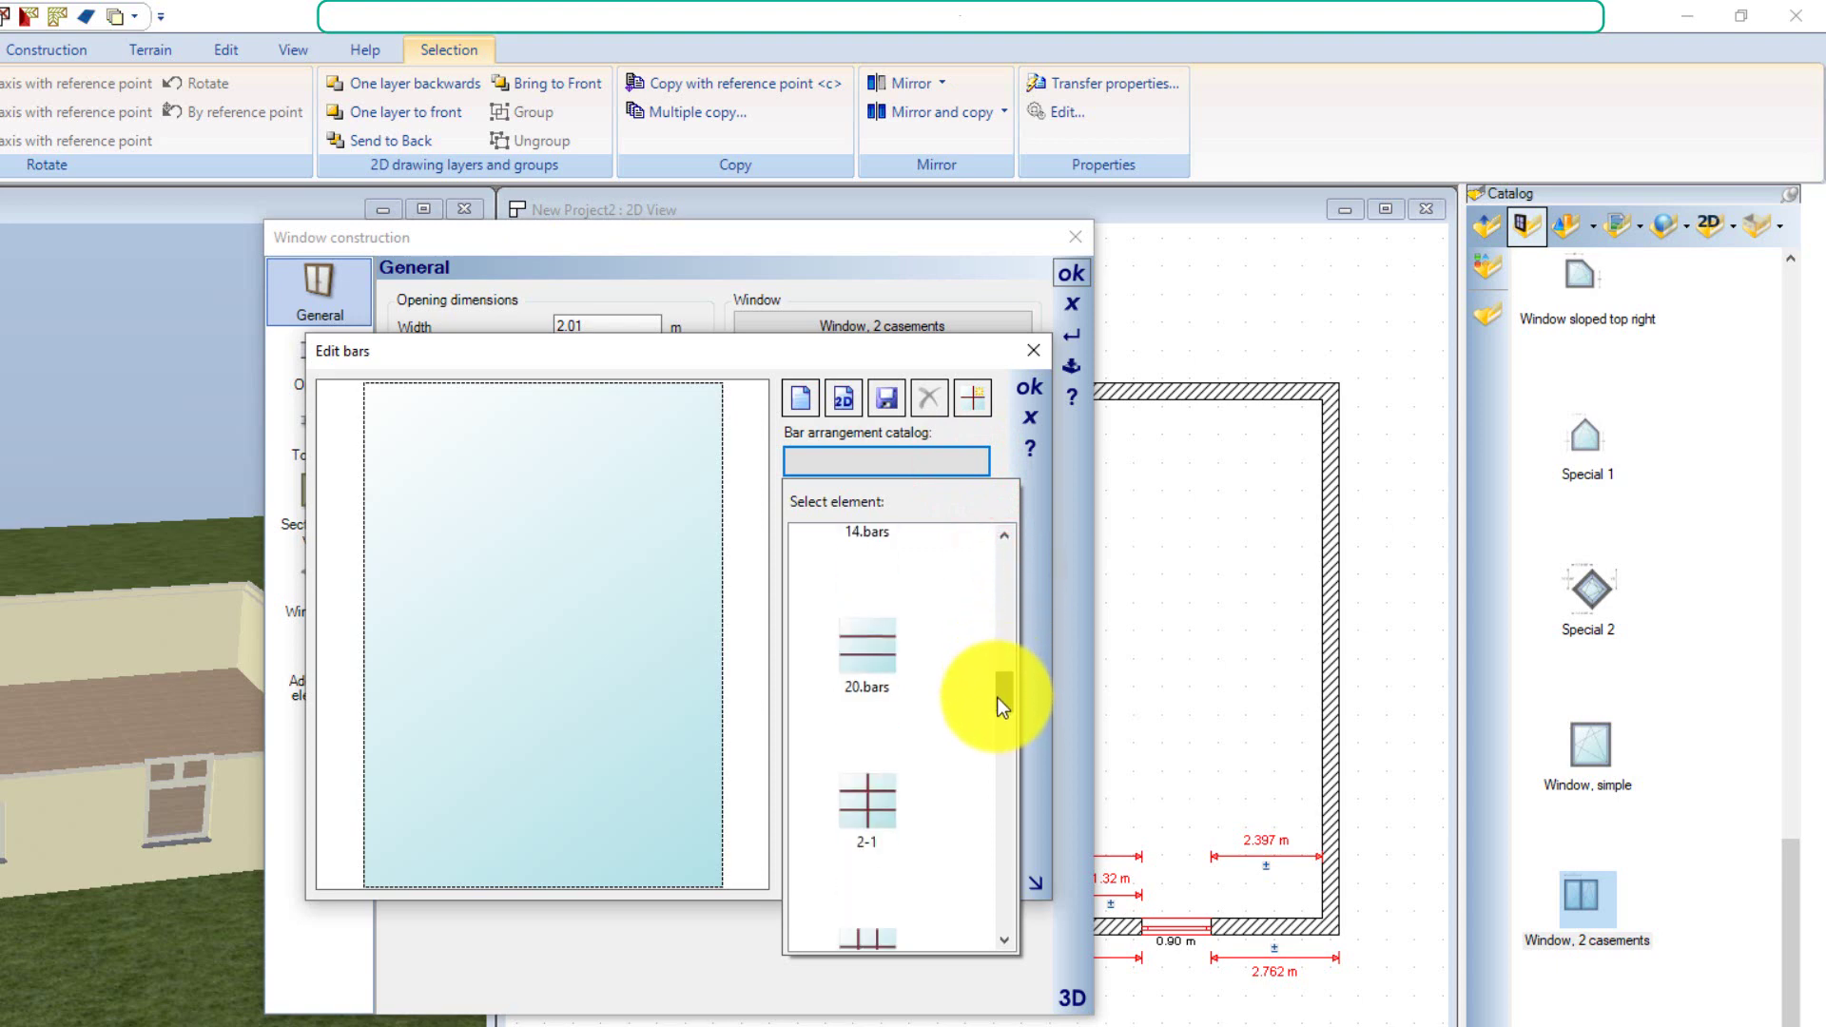
left_click(868, 750)
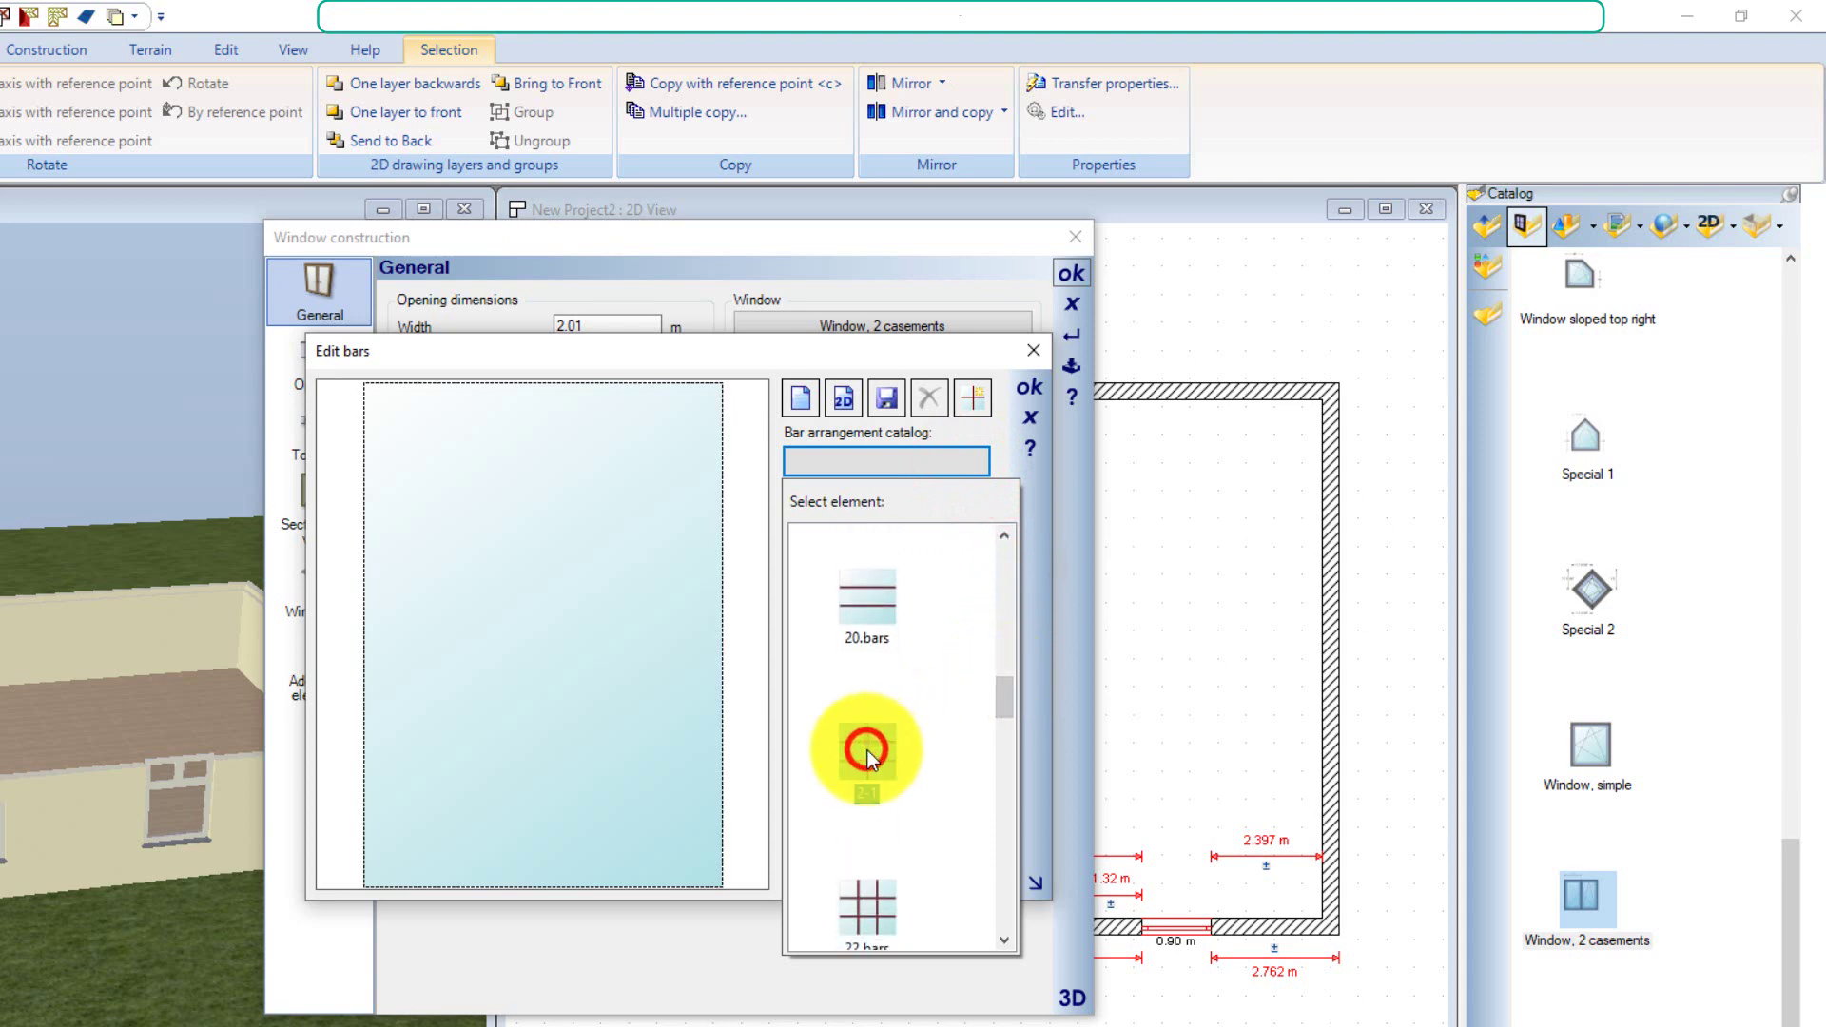
left_click(1029, 388)
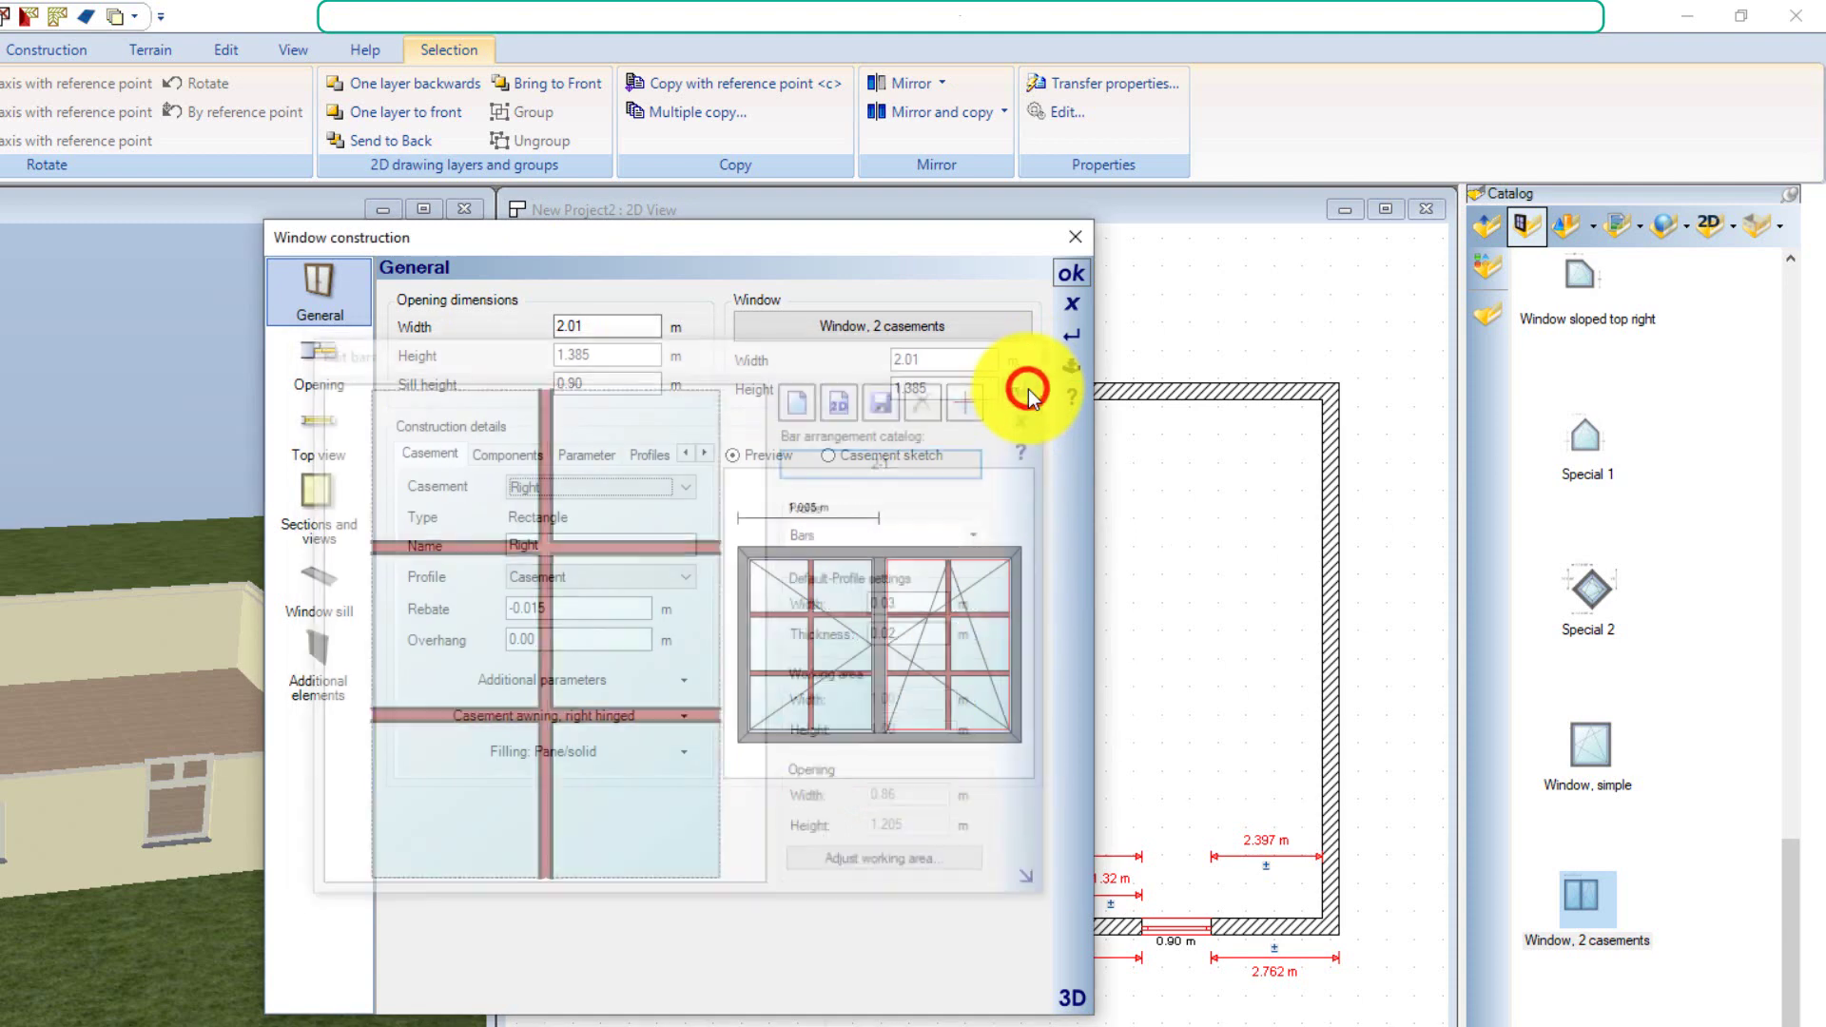
Show the window's 3D preview, set the Frame profile's width to 0.05 m and confirm the window settings
left_click(1074, 998)
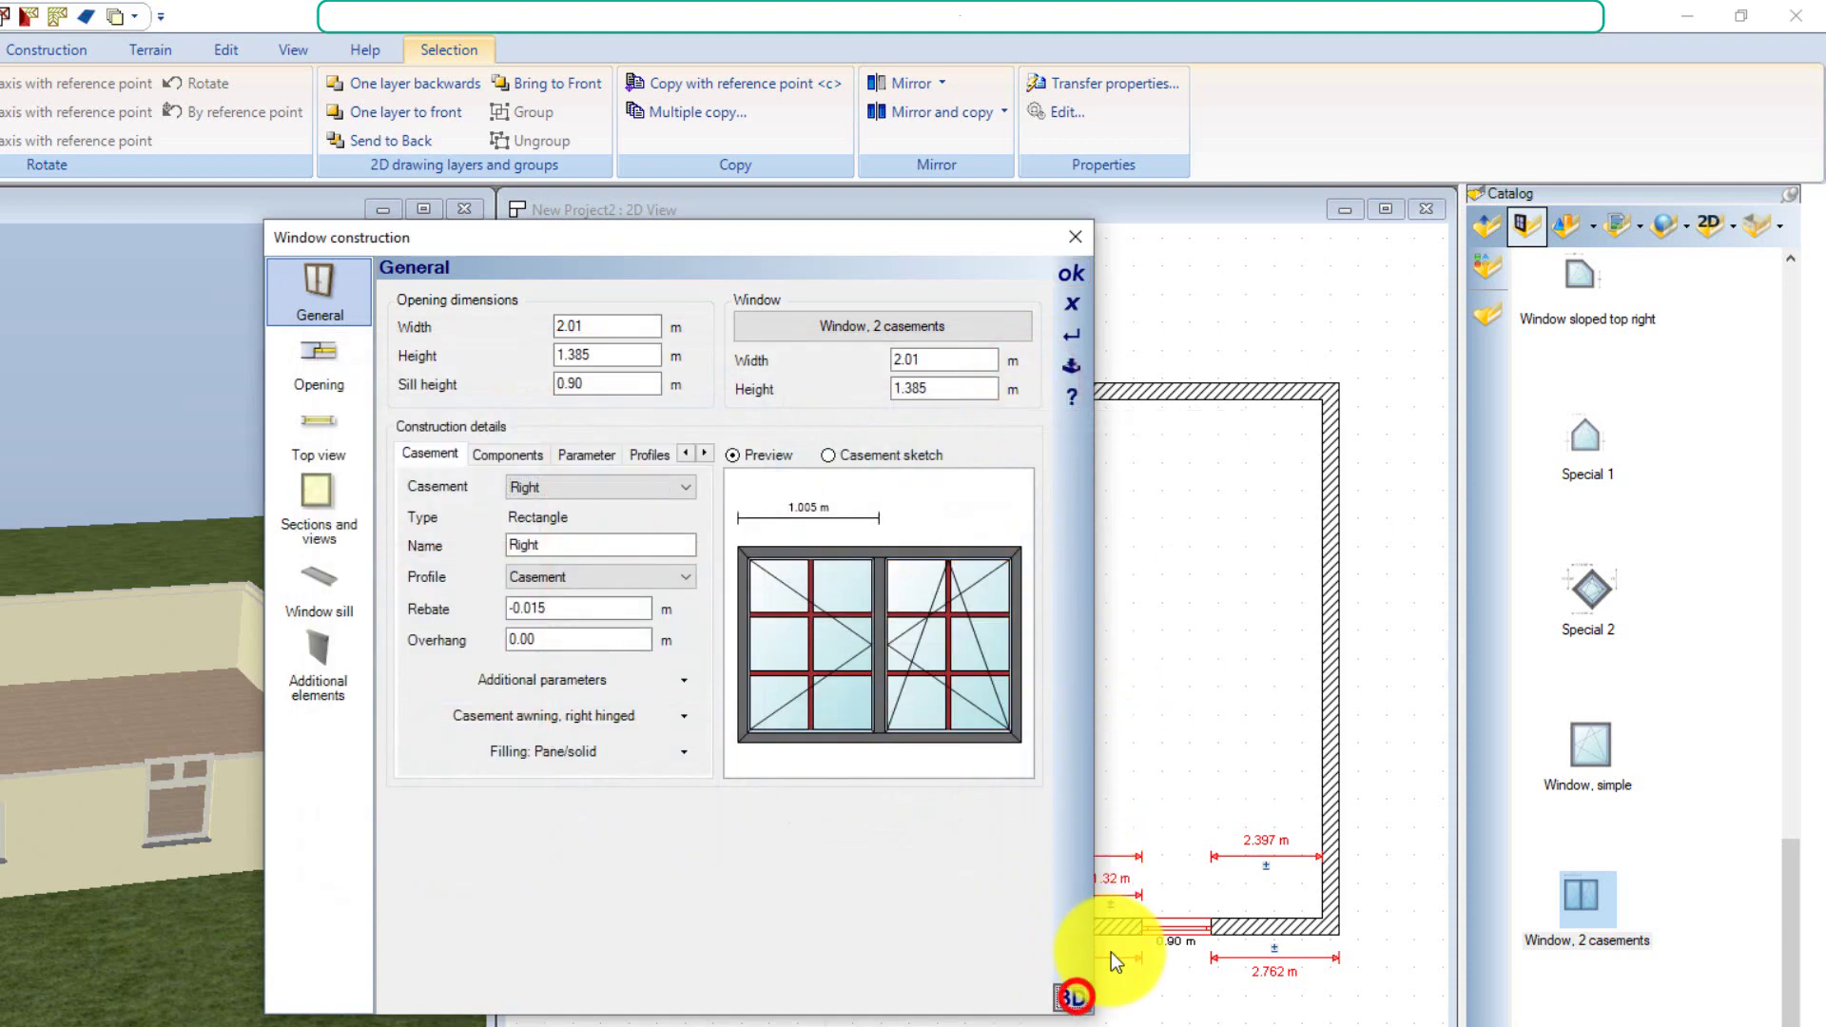
left_click_drag(1259, 878, 1227, 808)
left_click(654, 449)
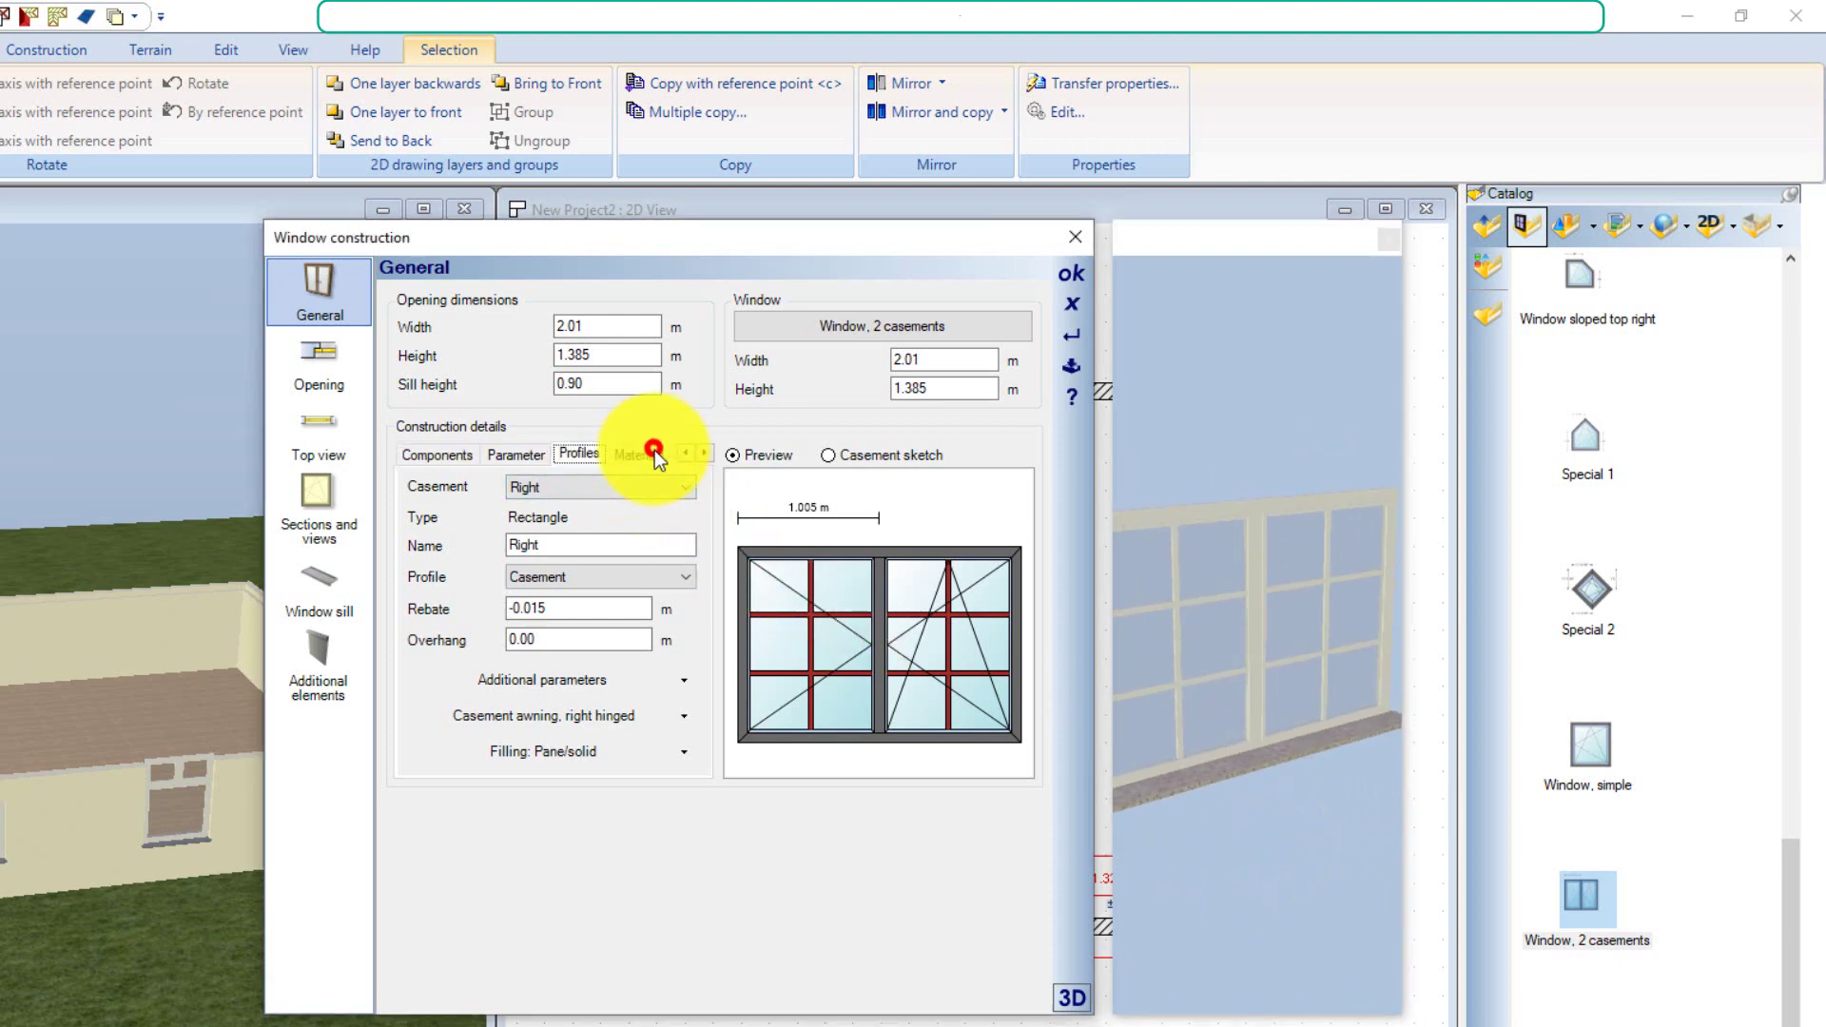
left_click(684, 485)
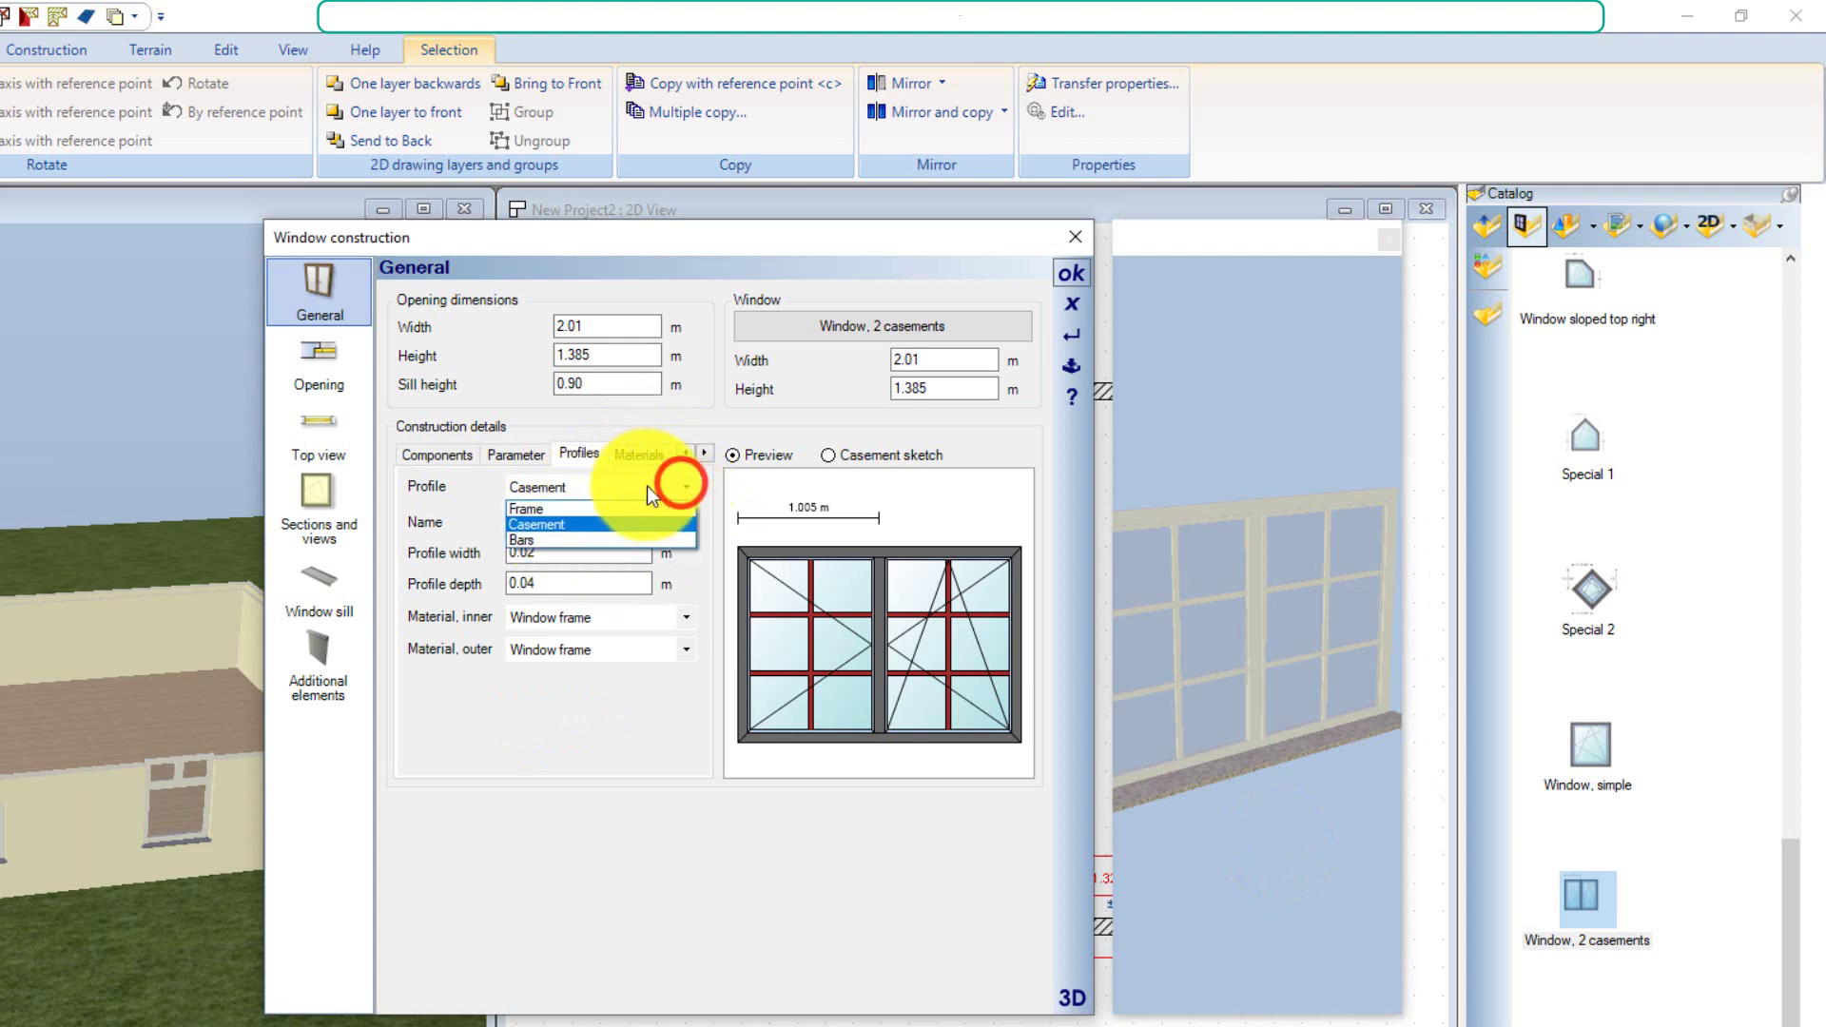
left_click(575, 507)
left_click(549, 549)
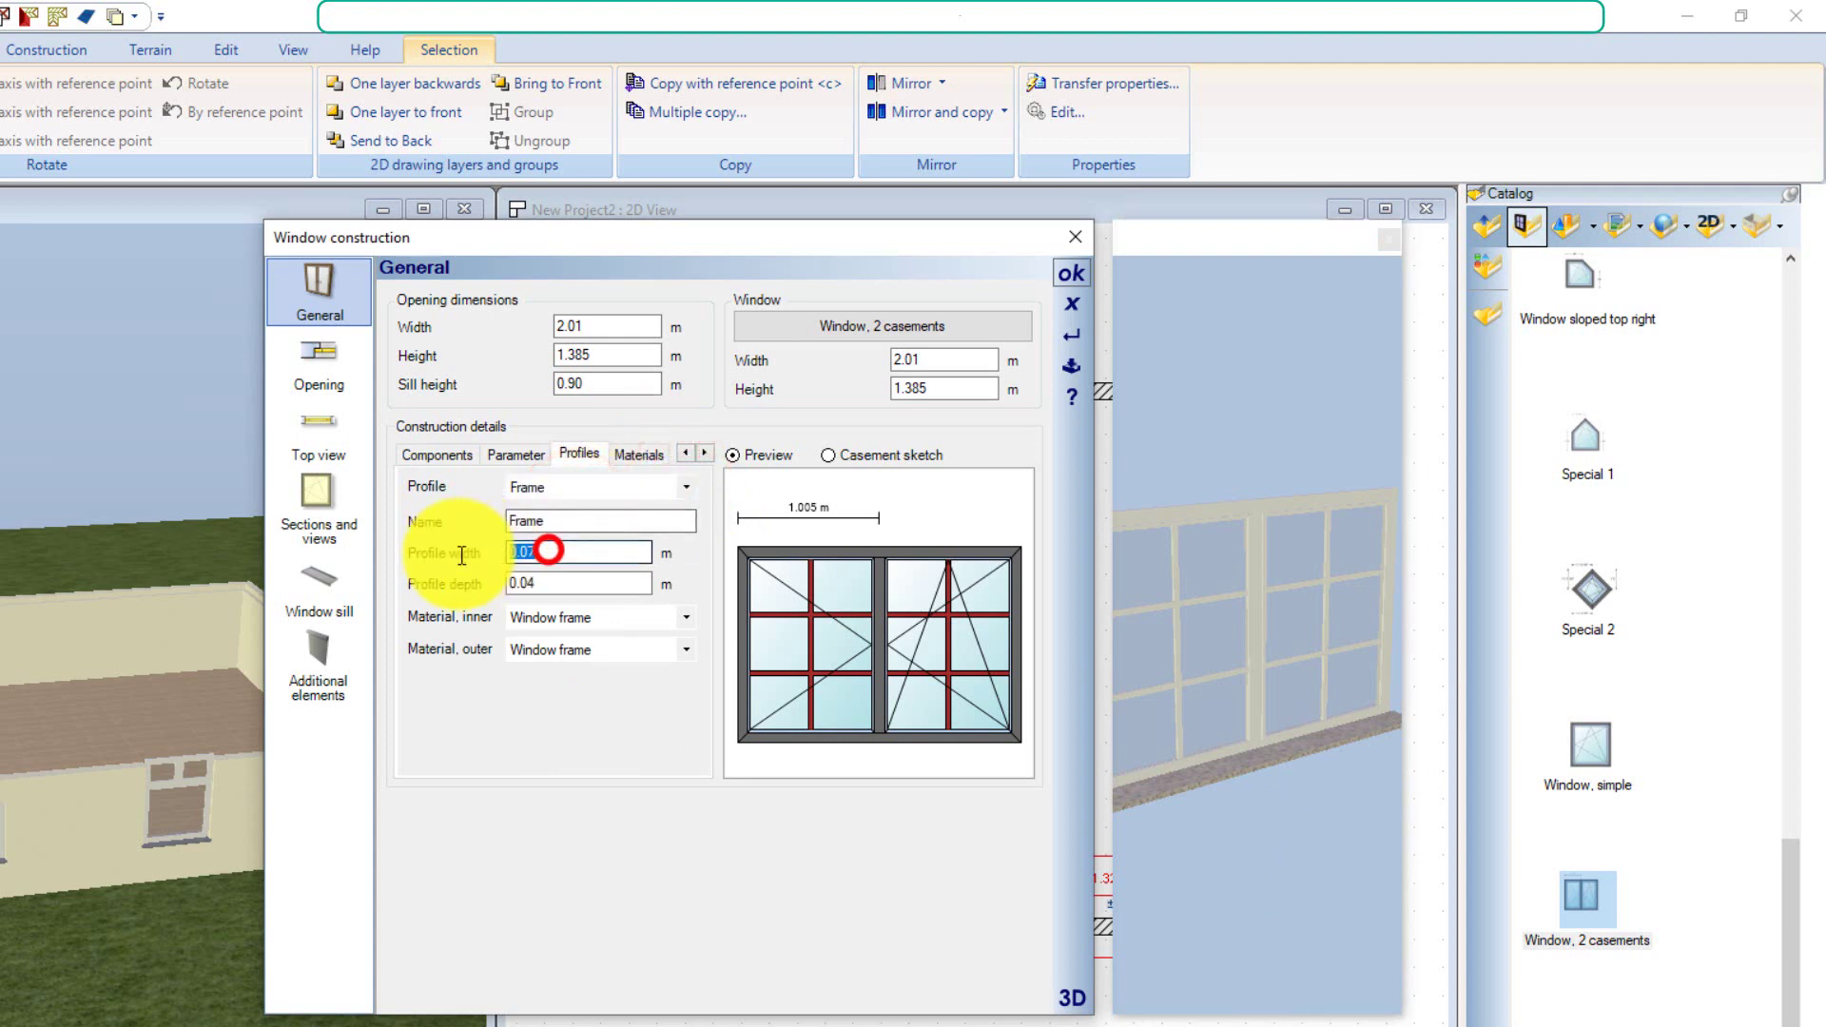
type("0.05")
key("Tab")
left_click_drag(1334, 506, 1103, 505)
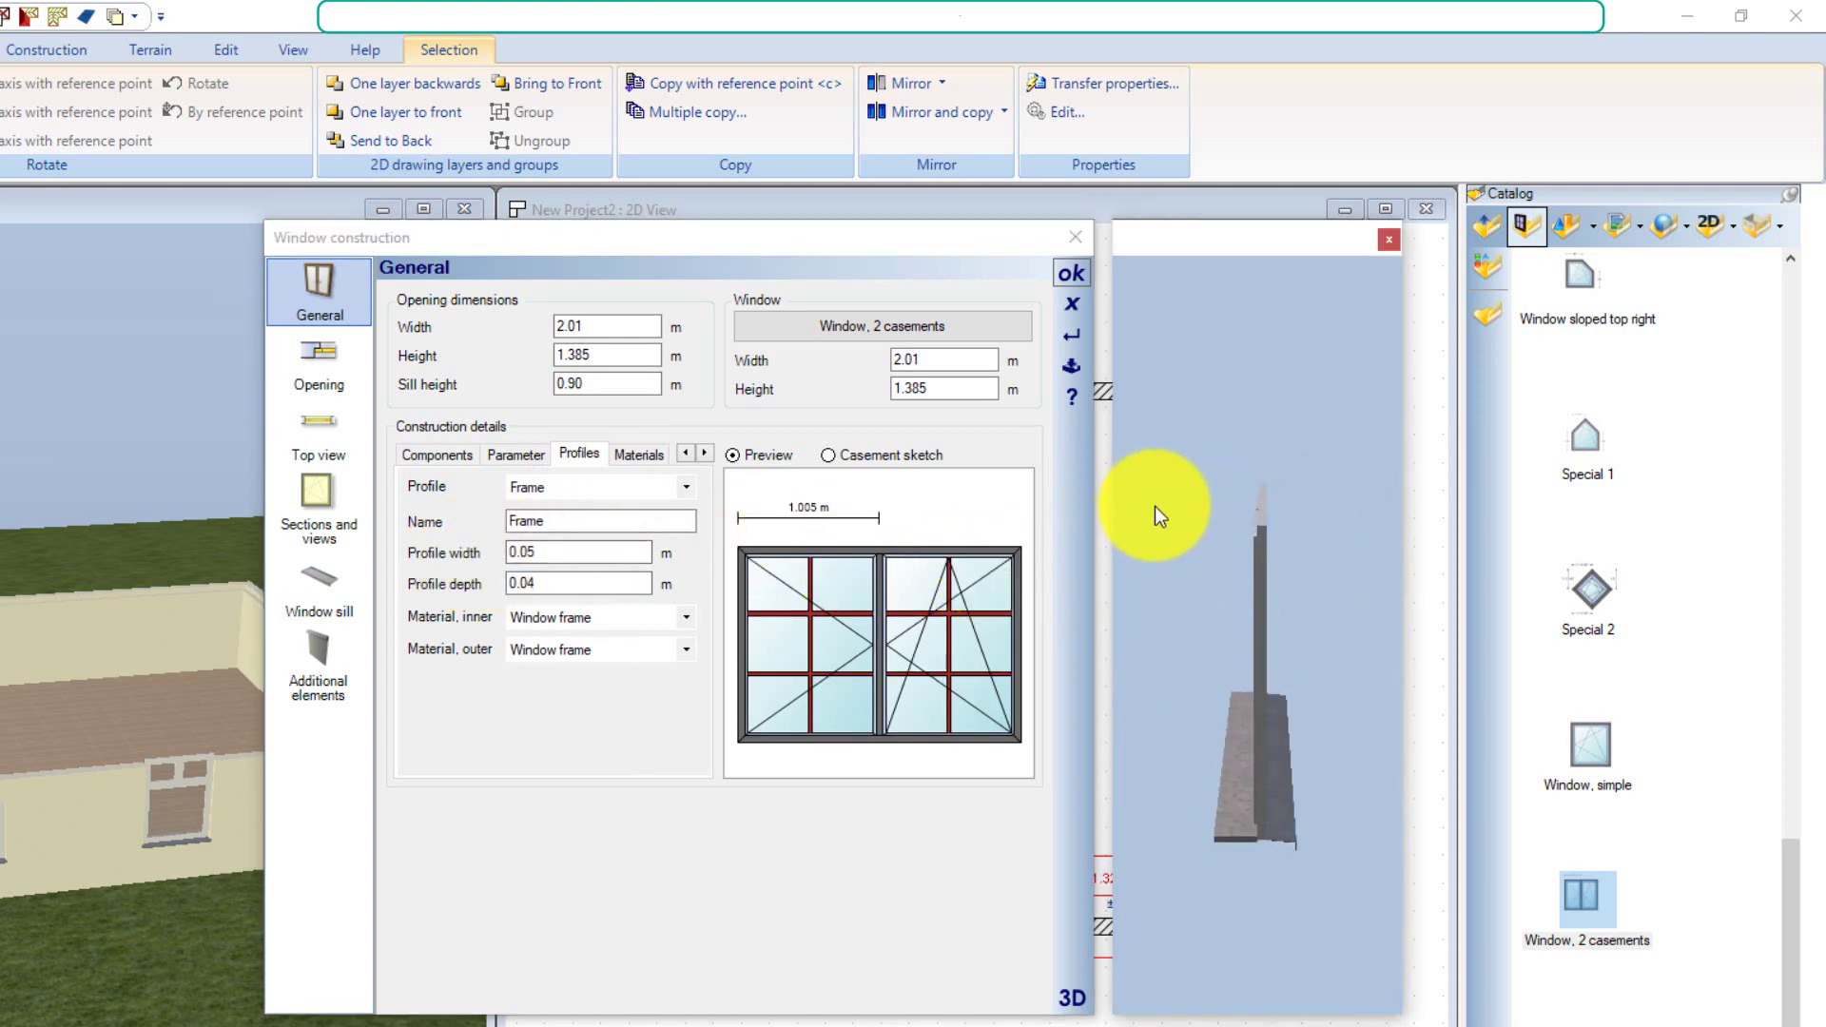
left_click(1074, 274)
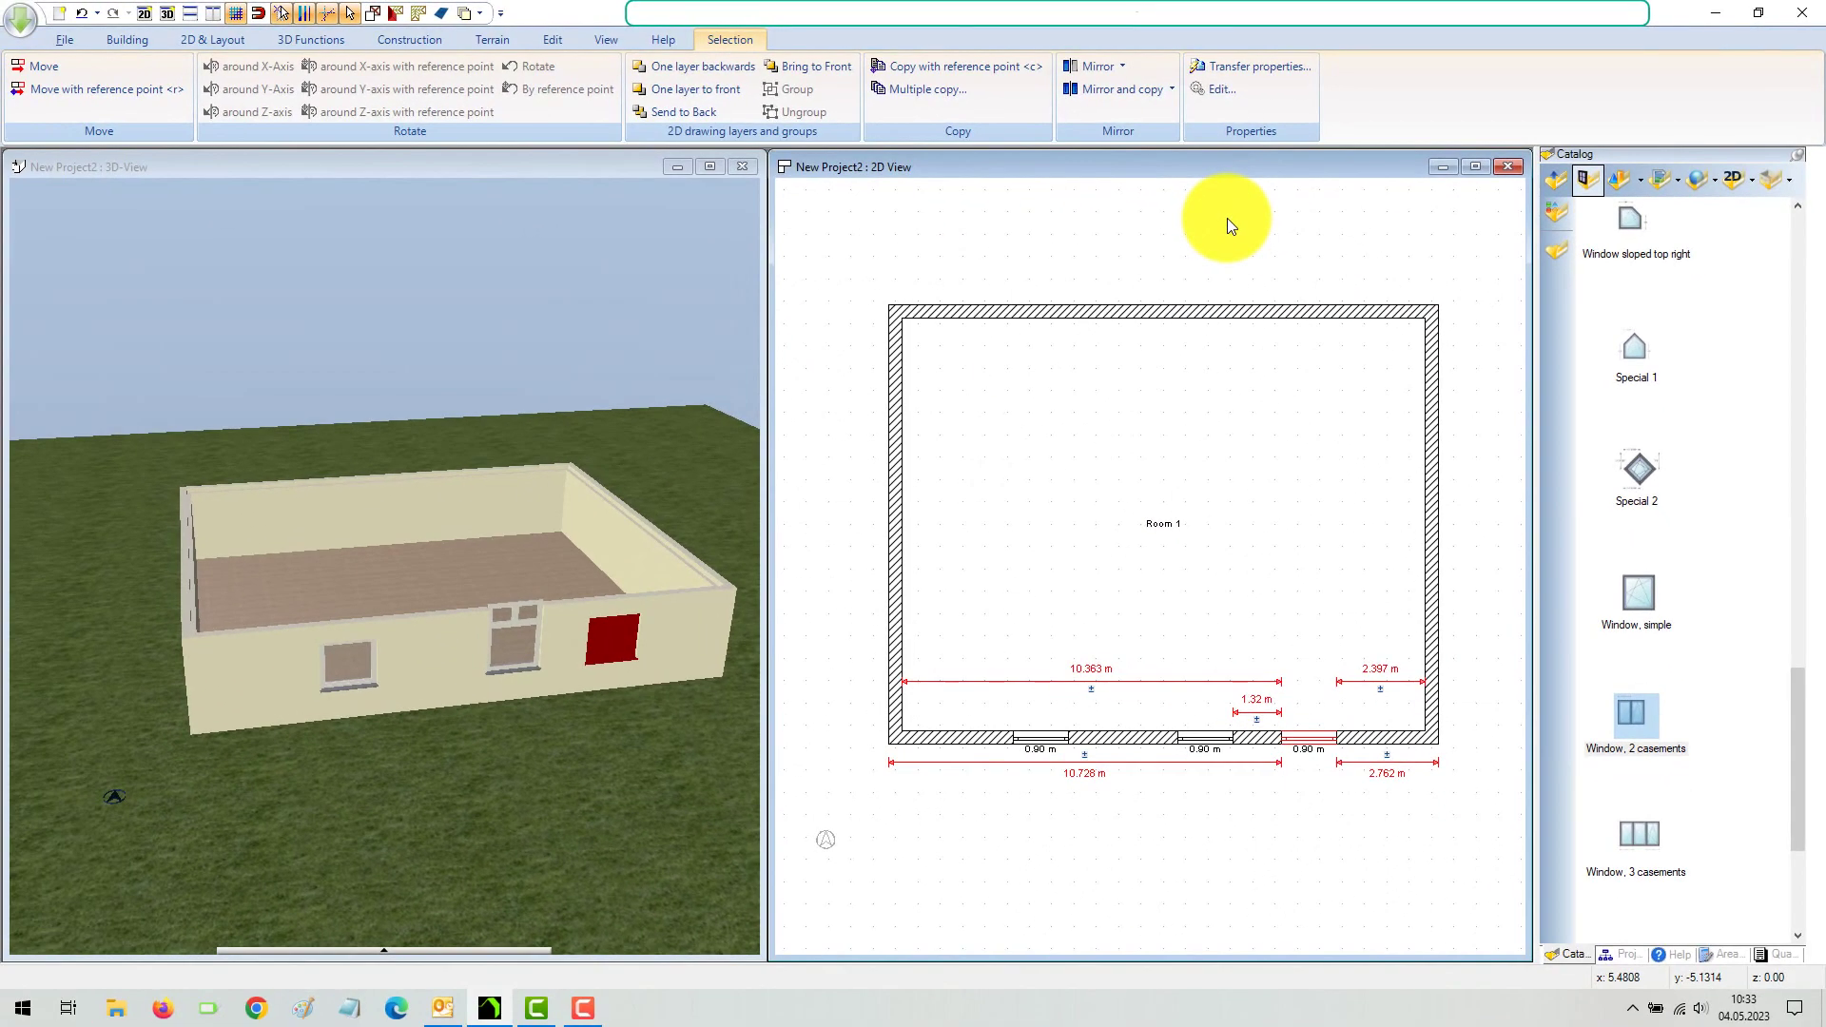
Copy the edited two-casement window with bars from the lower wall
left_click(647, 405)
left_click_drag(664, 399, 602, 384)
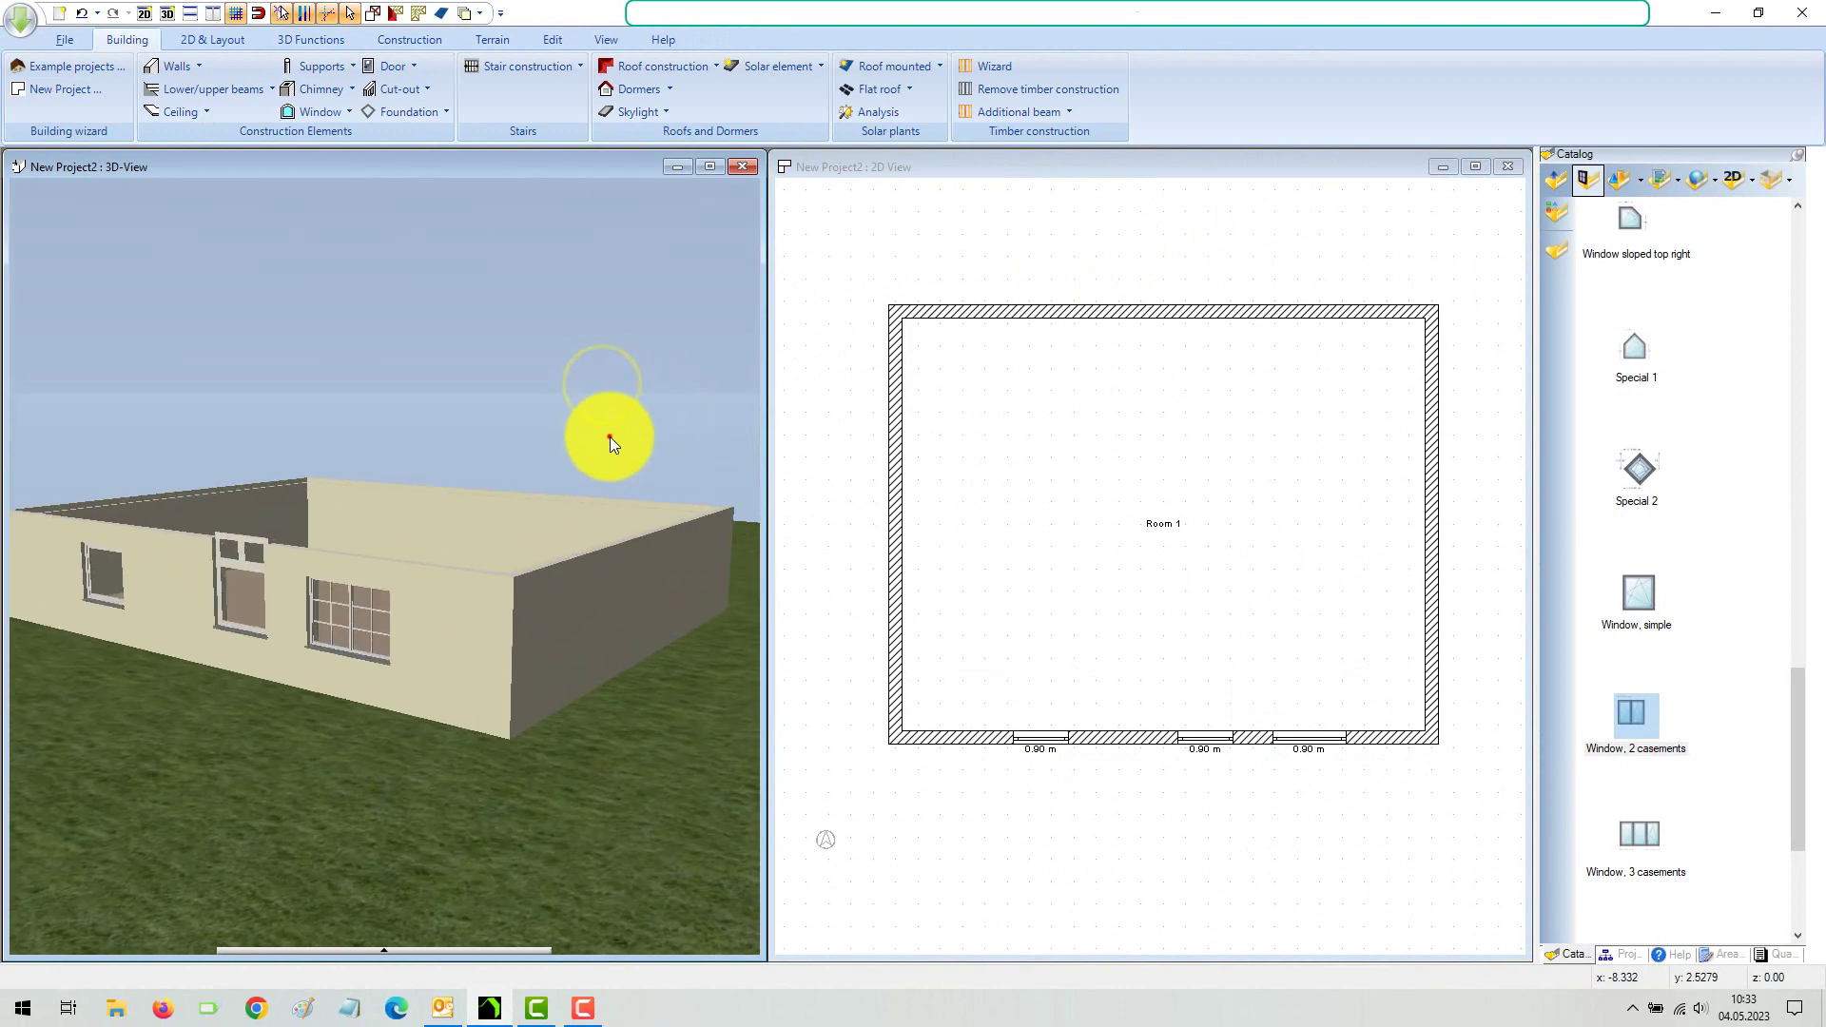
right_click_drag(609, 439, 612, 433)
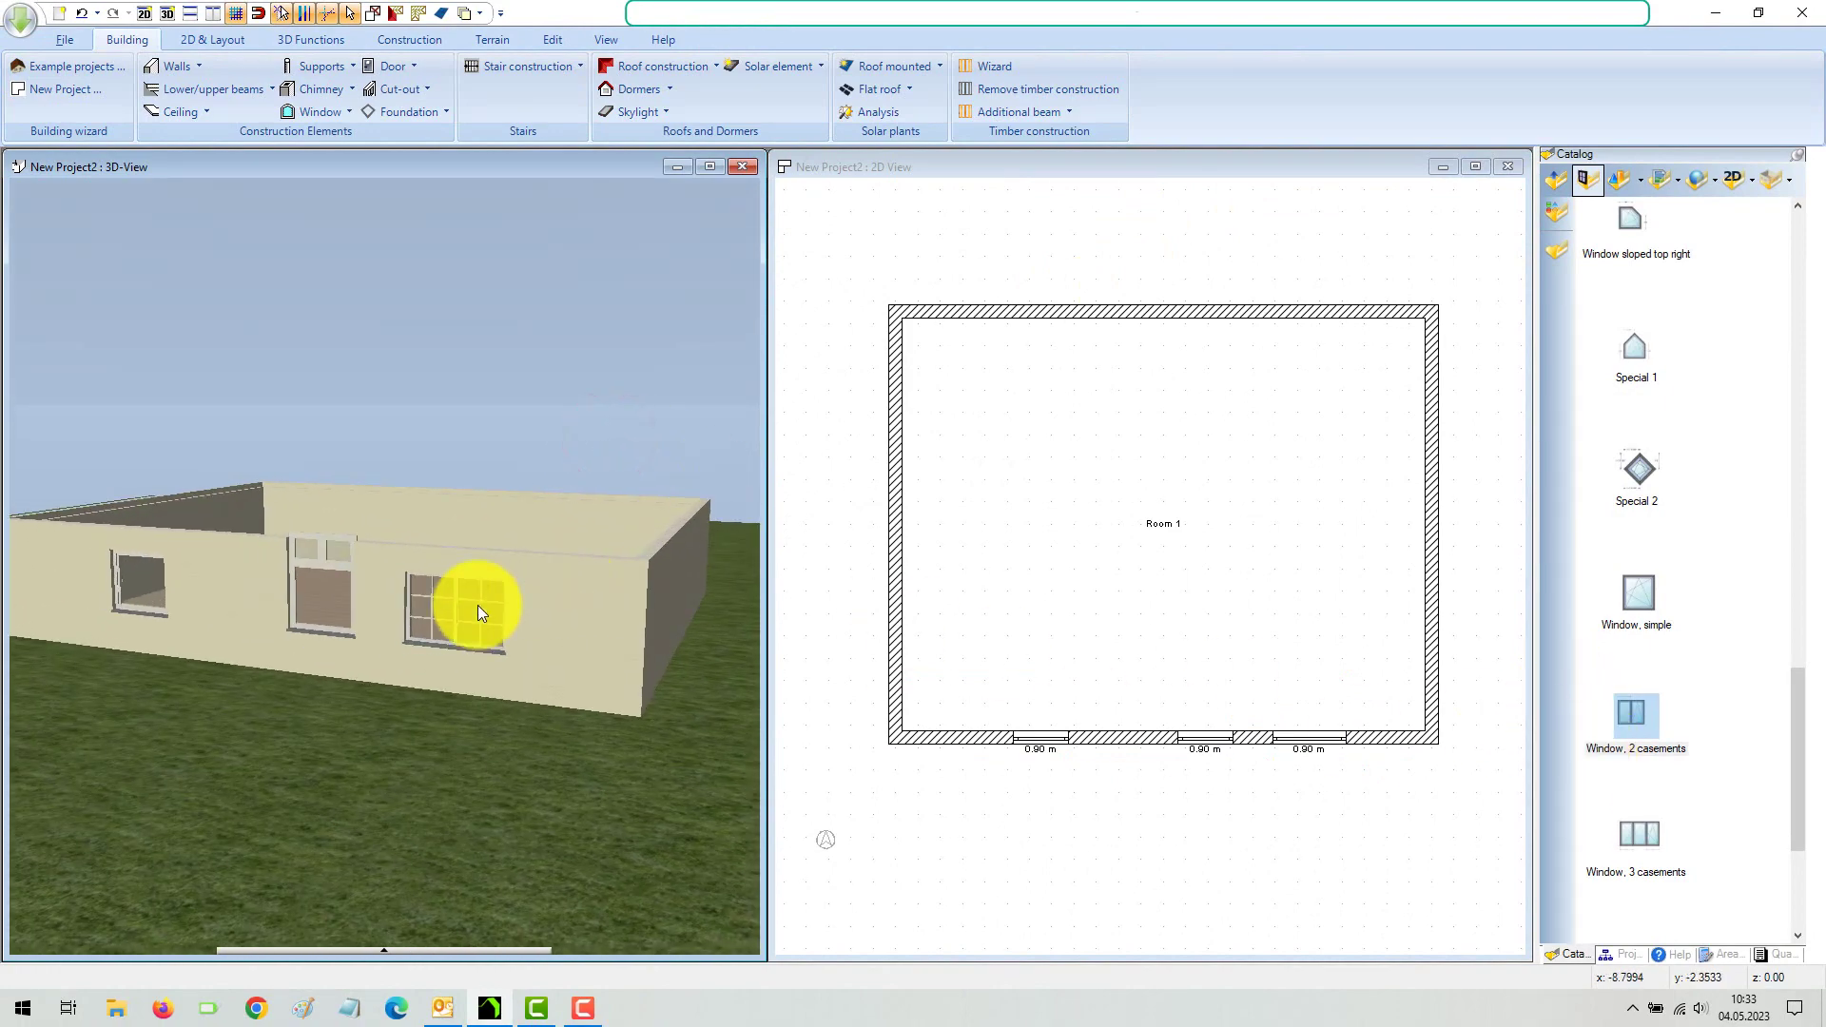
left_click(455, 622)
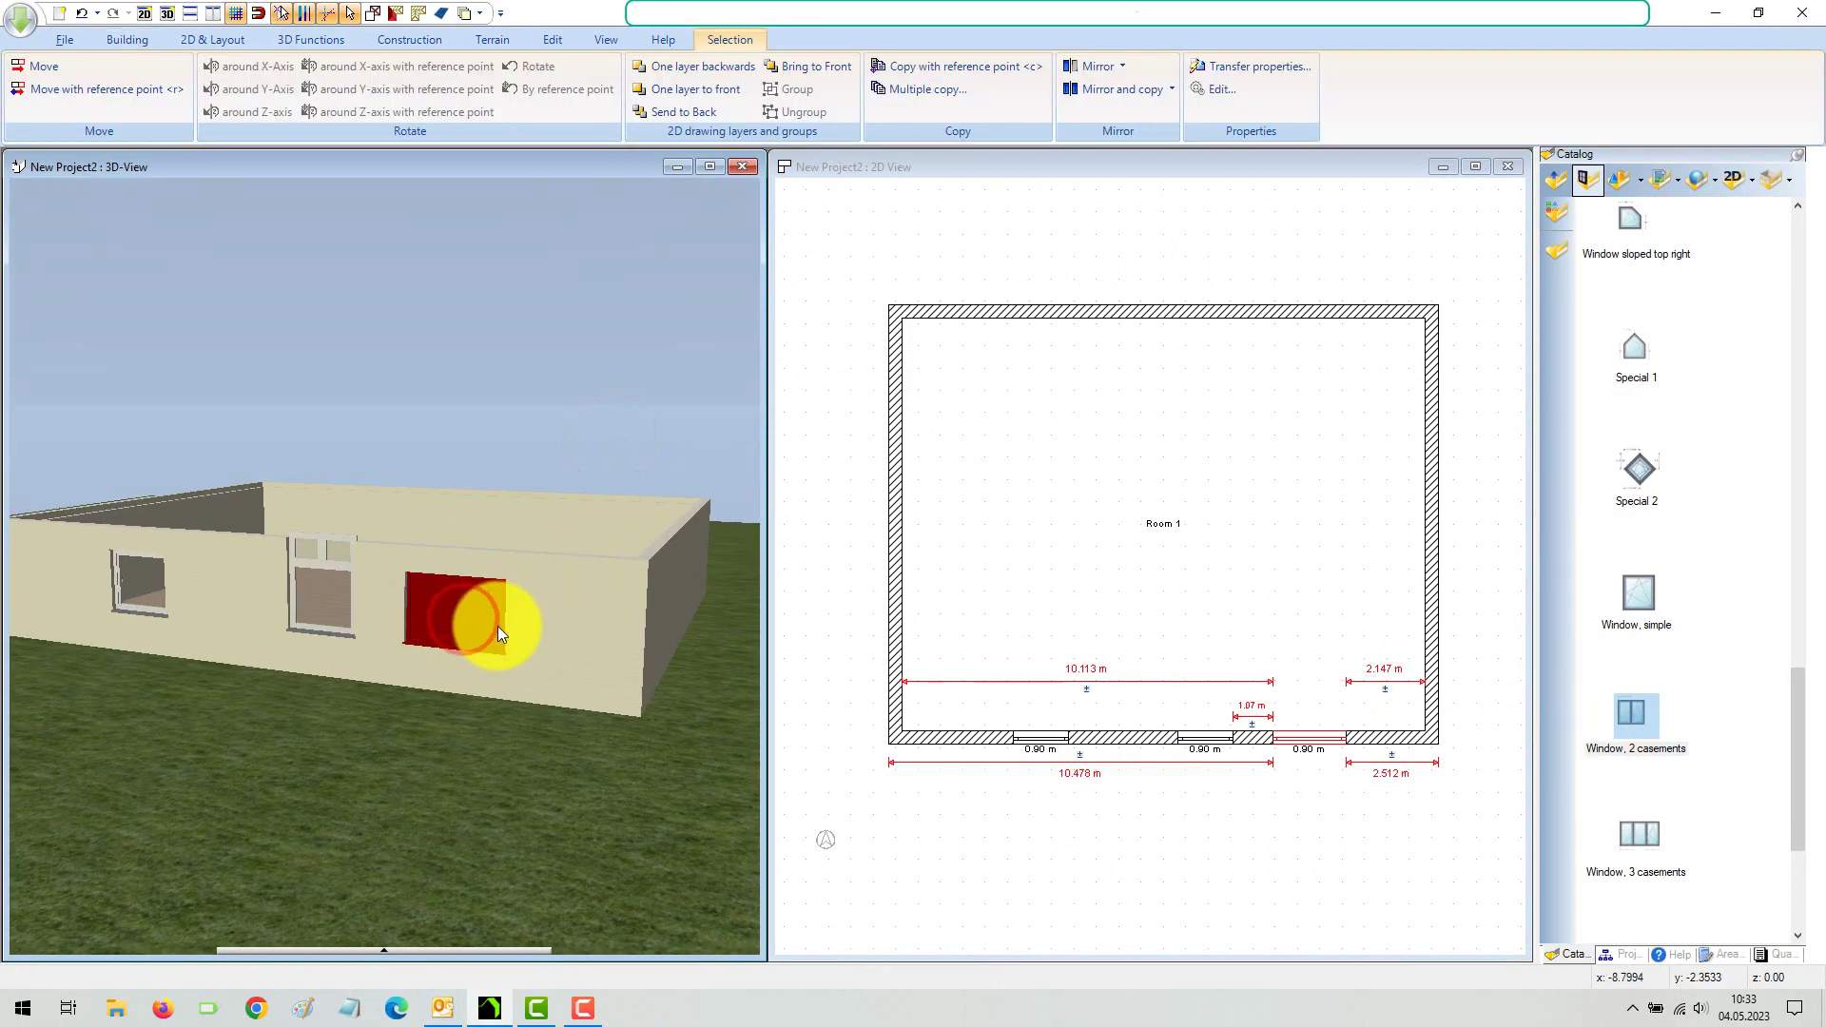
right_click(1294, 736)
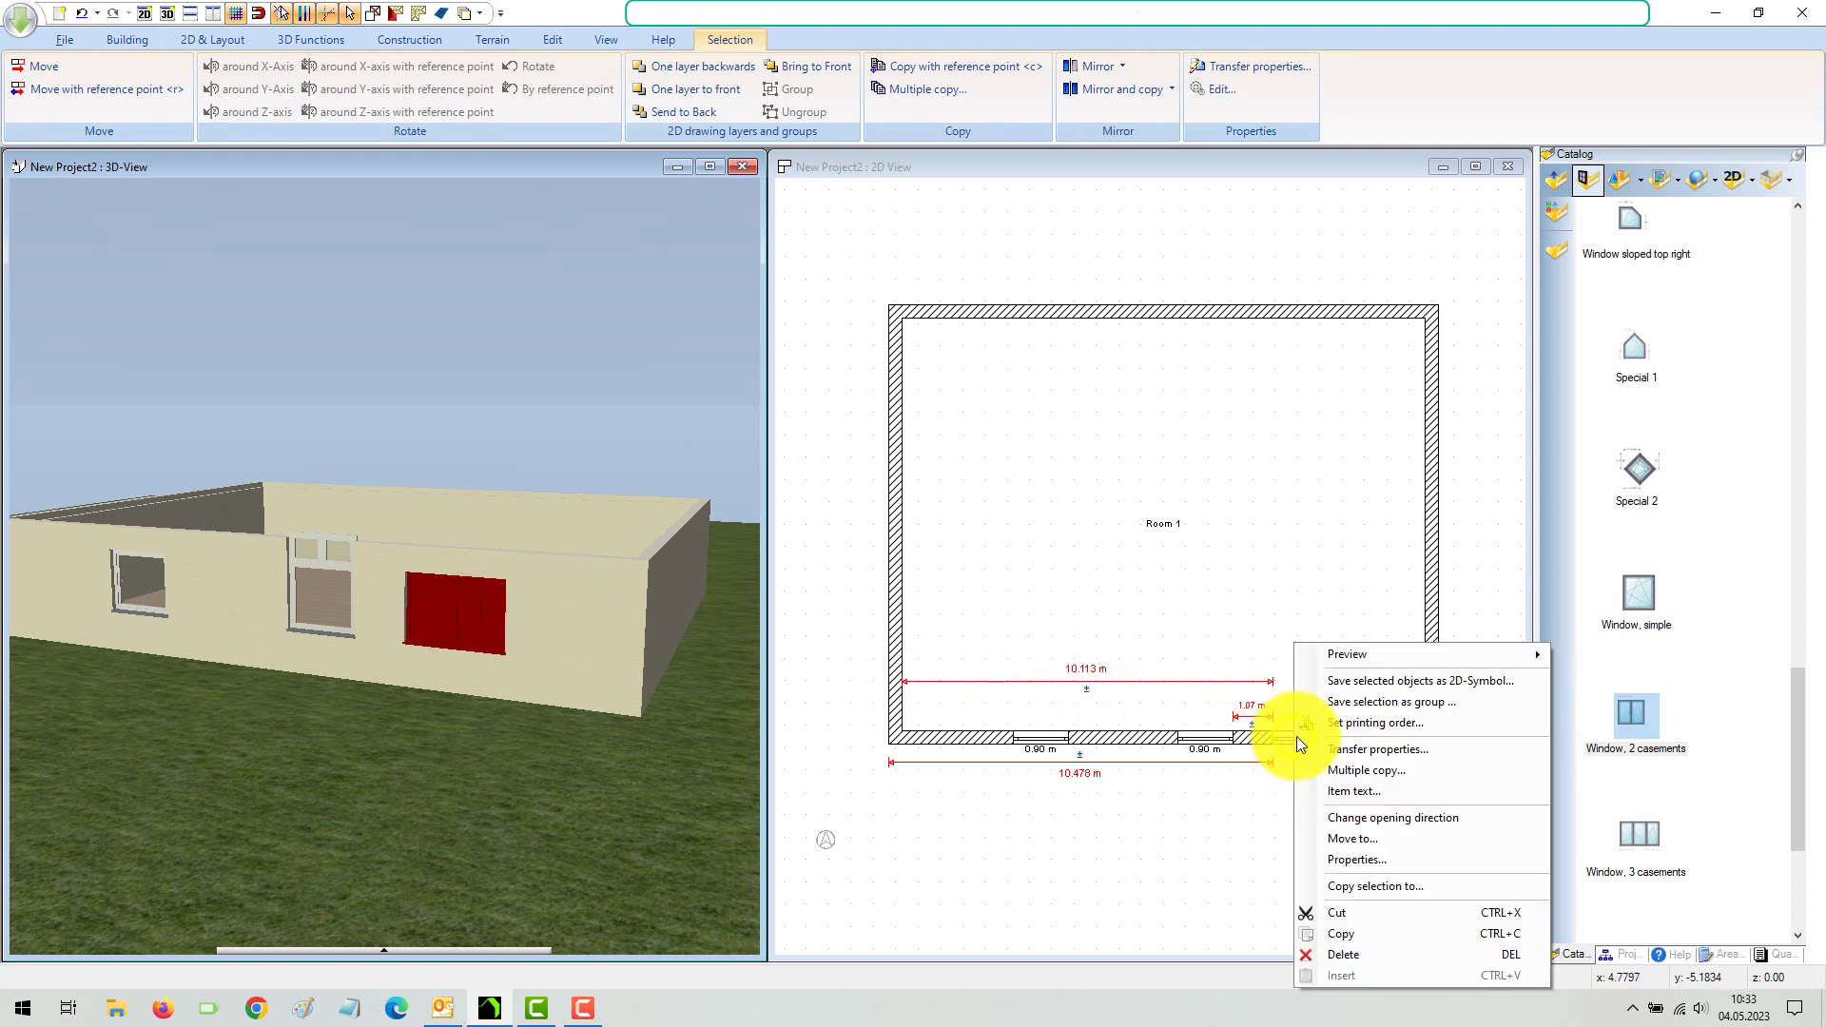
left_click(1350, 933)
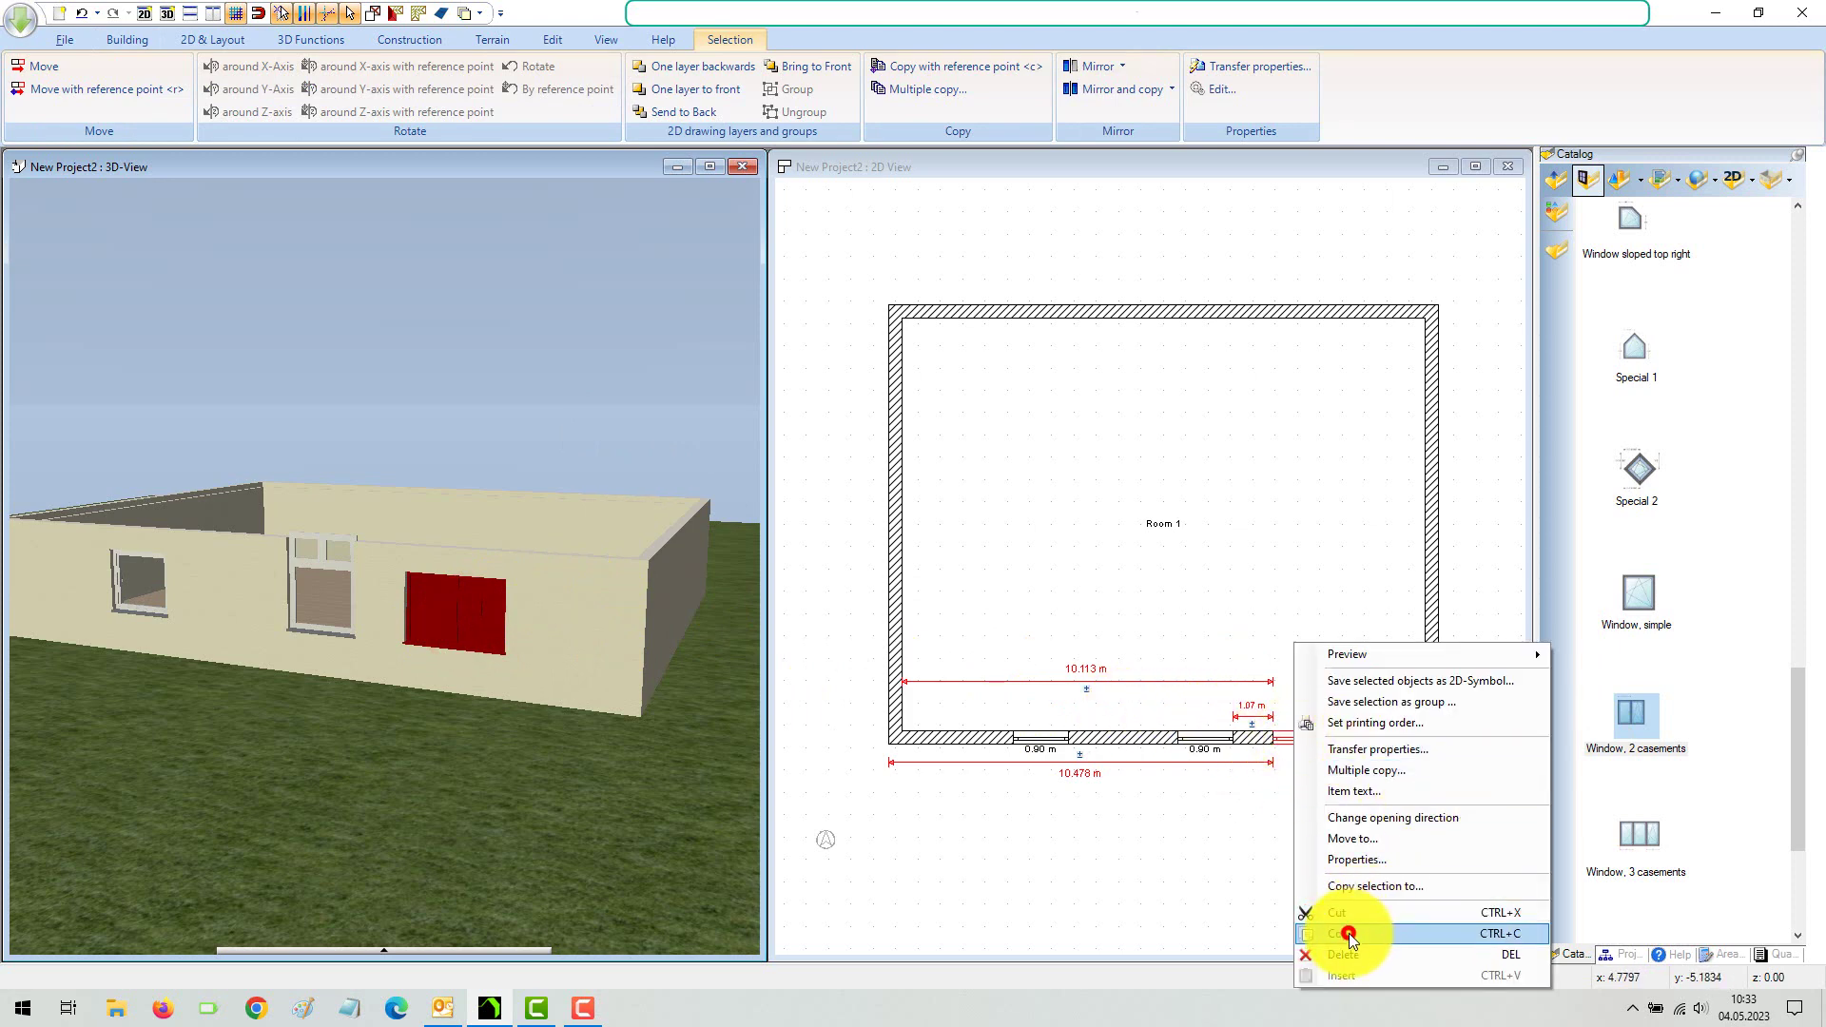
Paste the copied two-casement window twice into the left wall of the 2D plan and quit the insertion tool
right_click(897, 571)
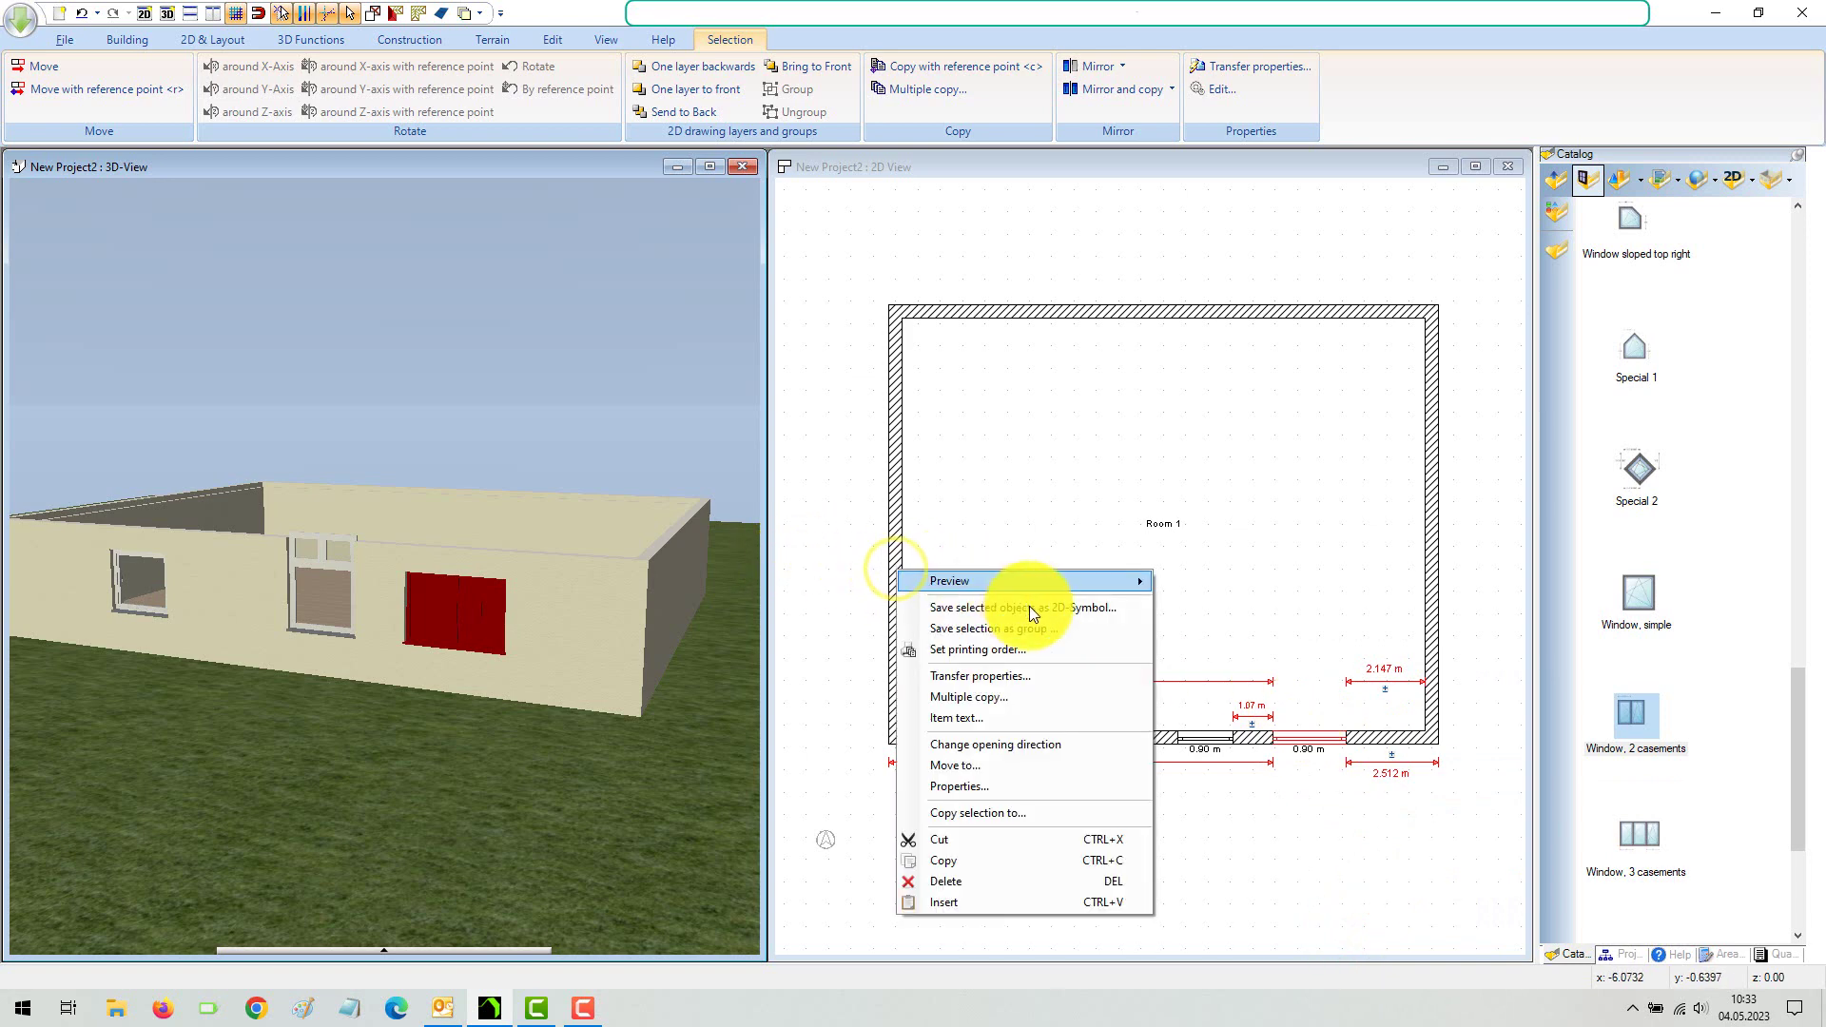
left_click(948, 900)
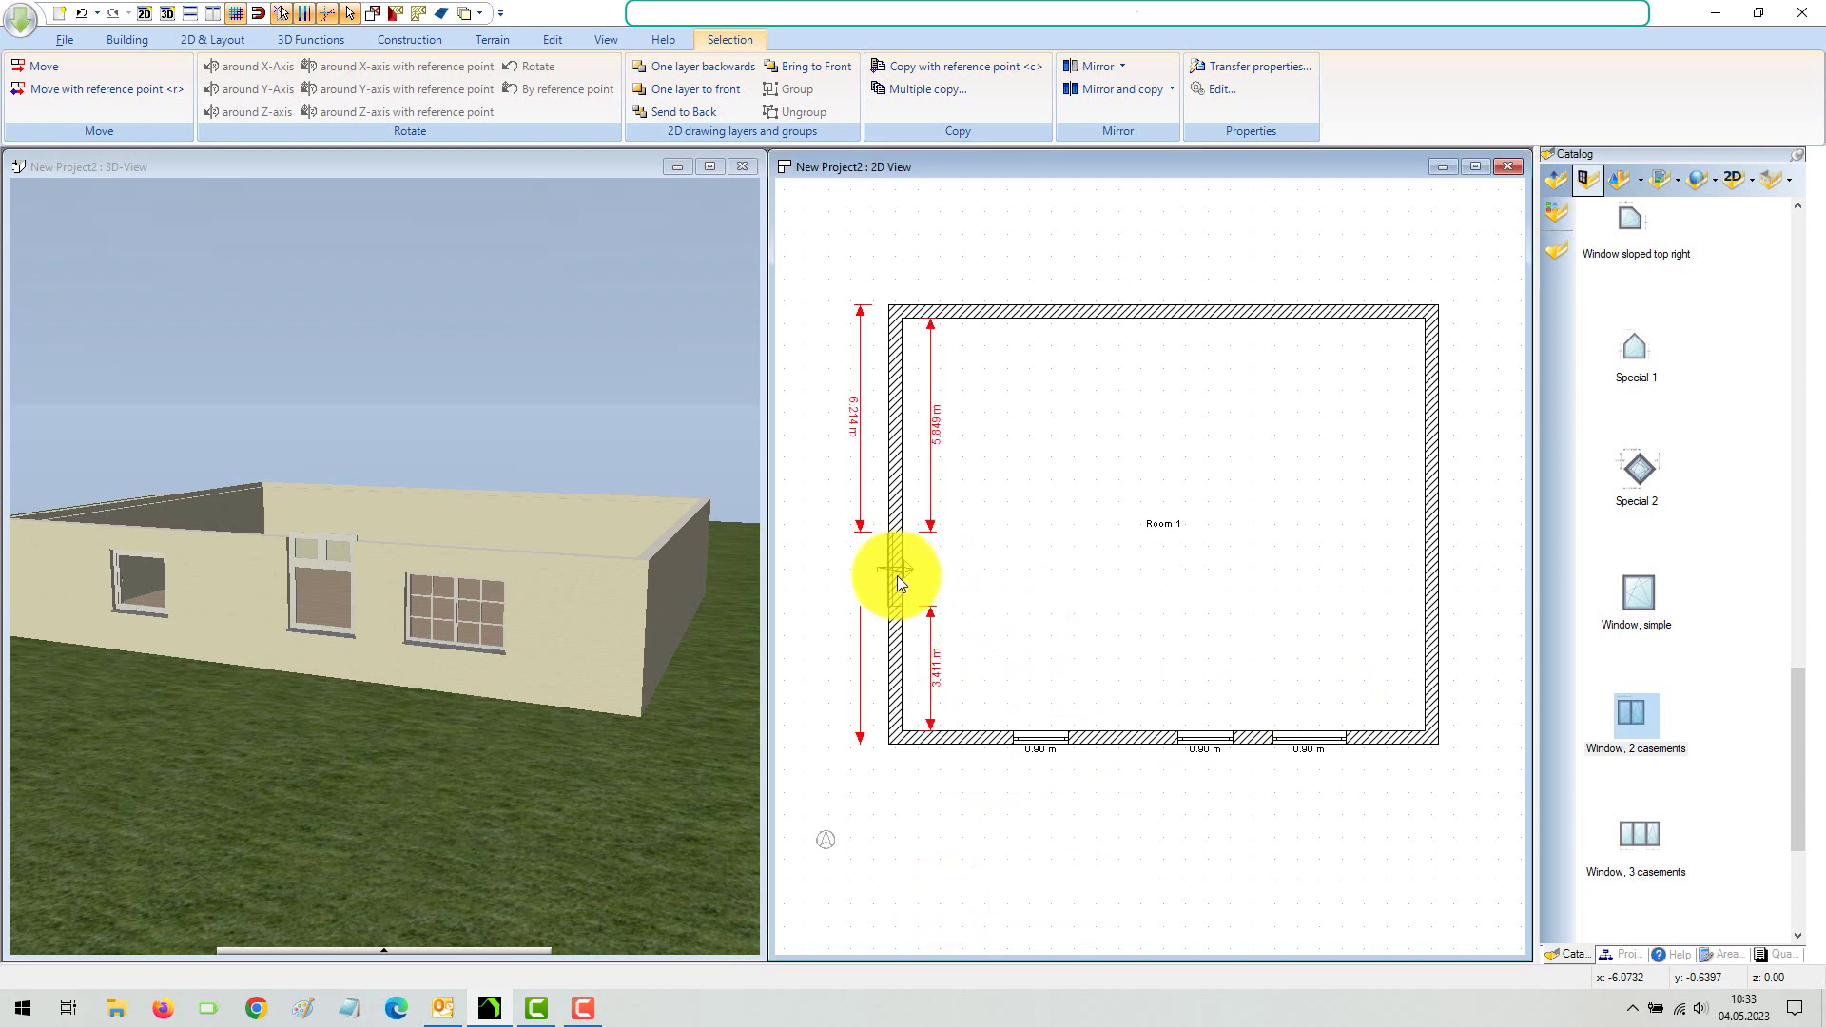
left_click(898, 571)
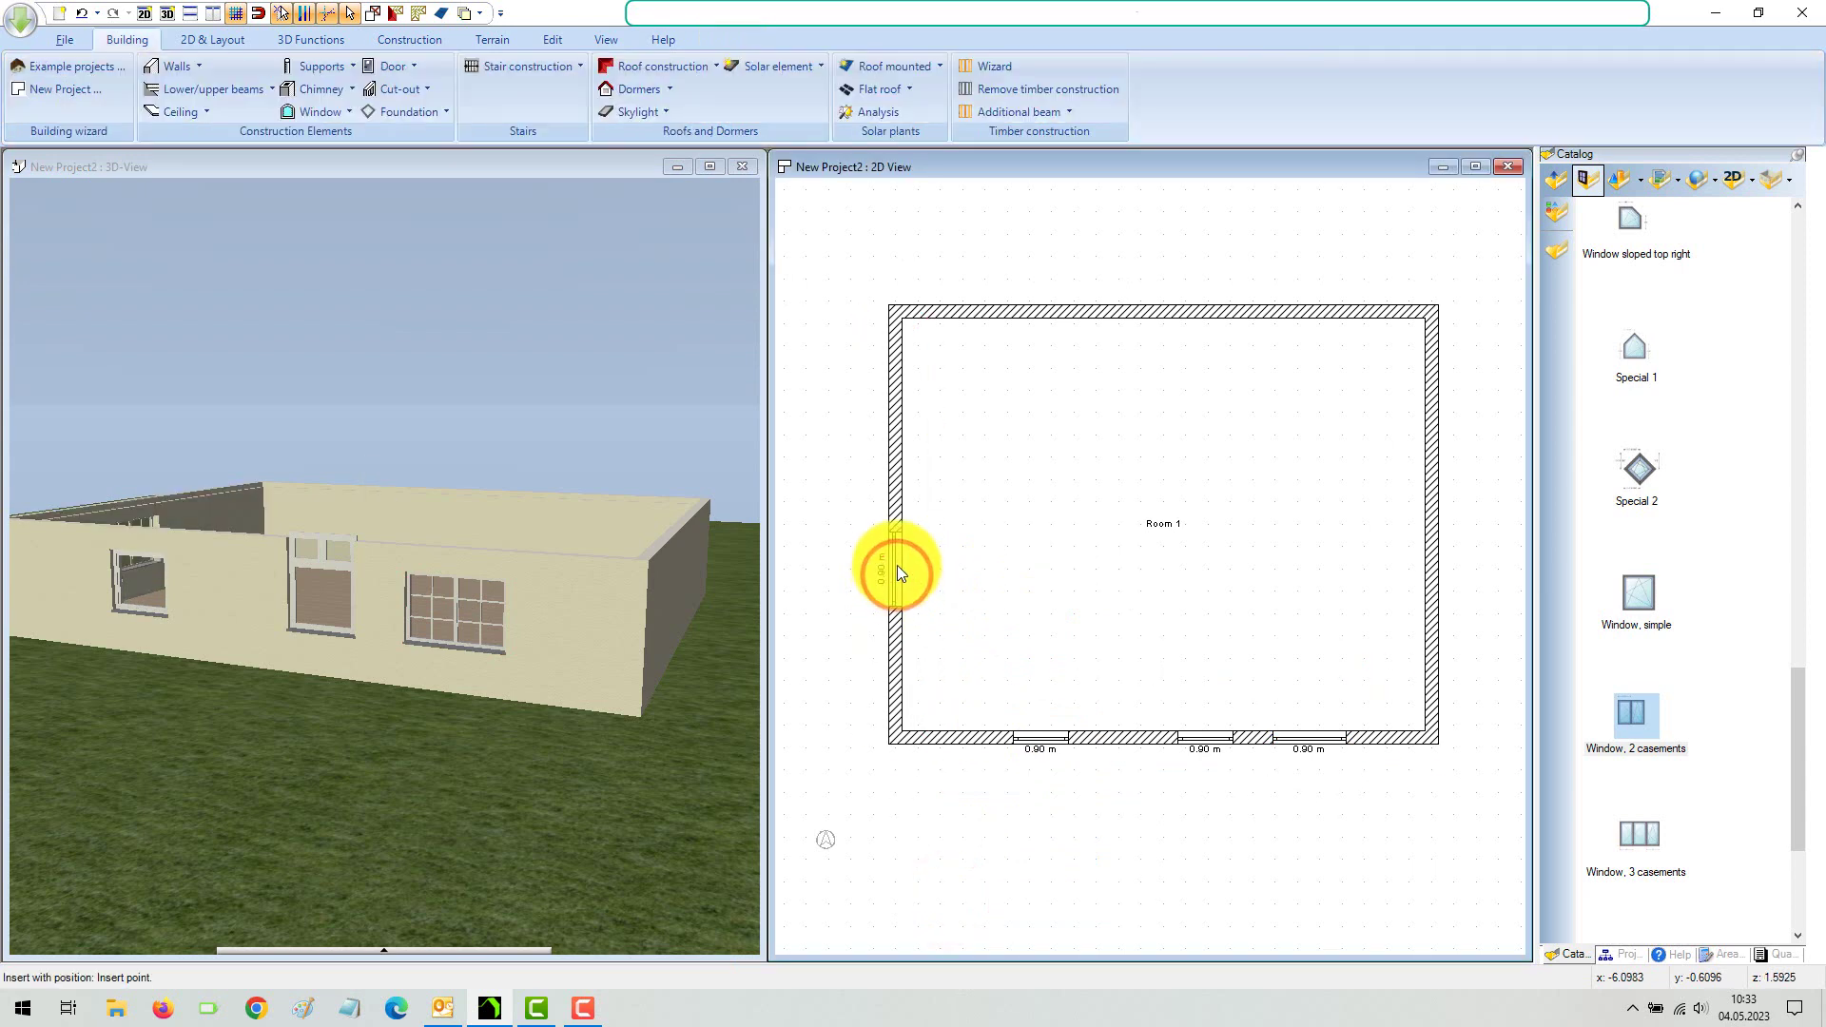
left_click(898, 437)
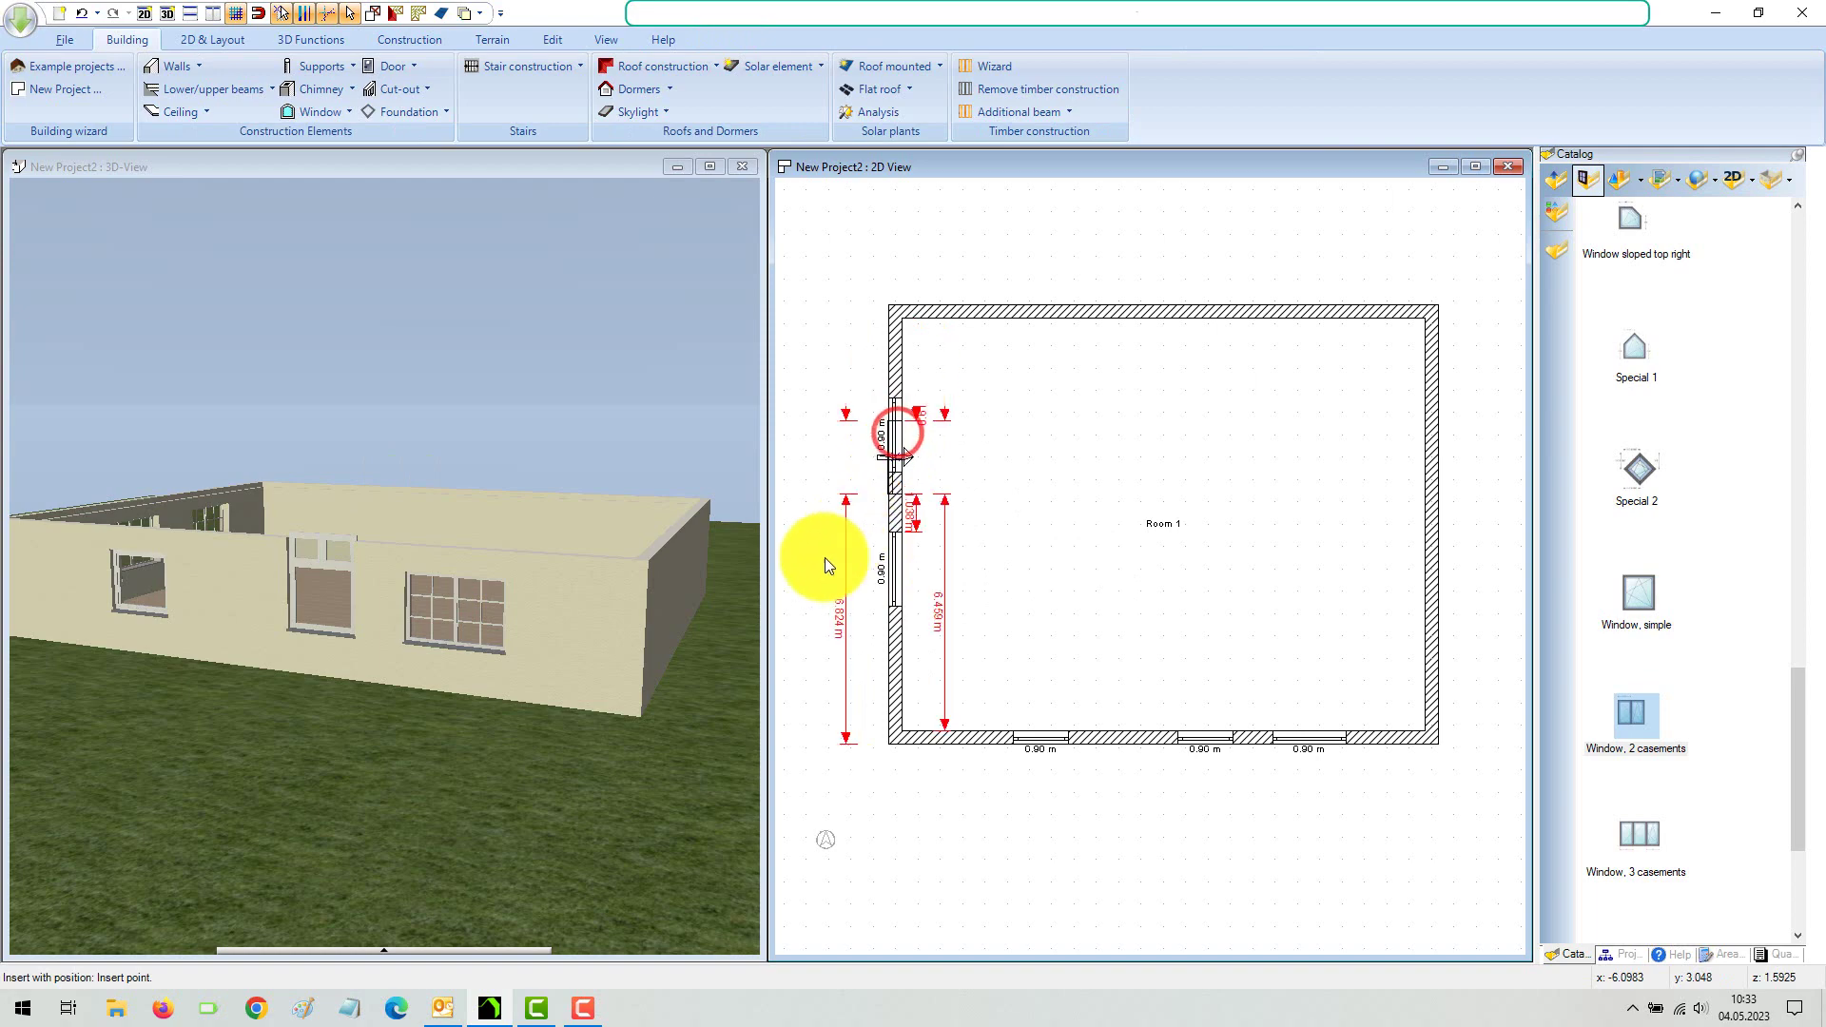
right_click(510, 363)
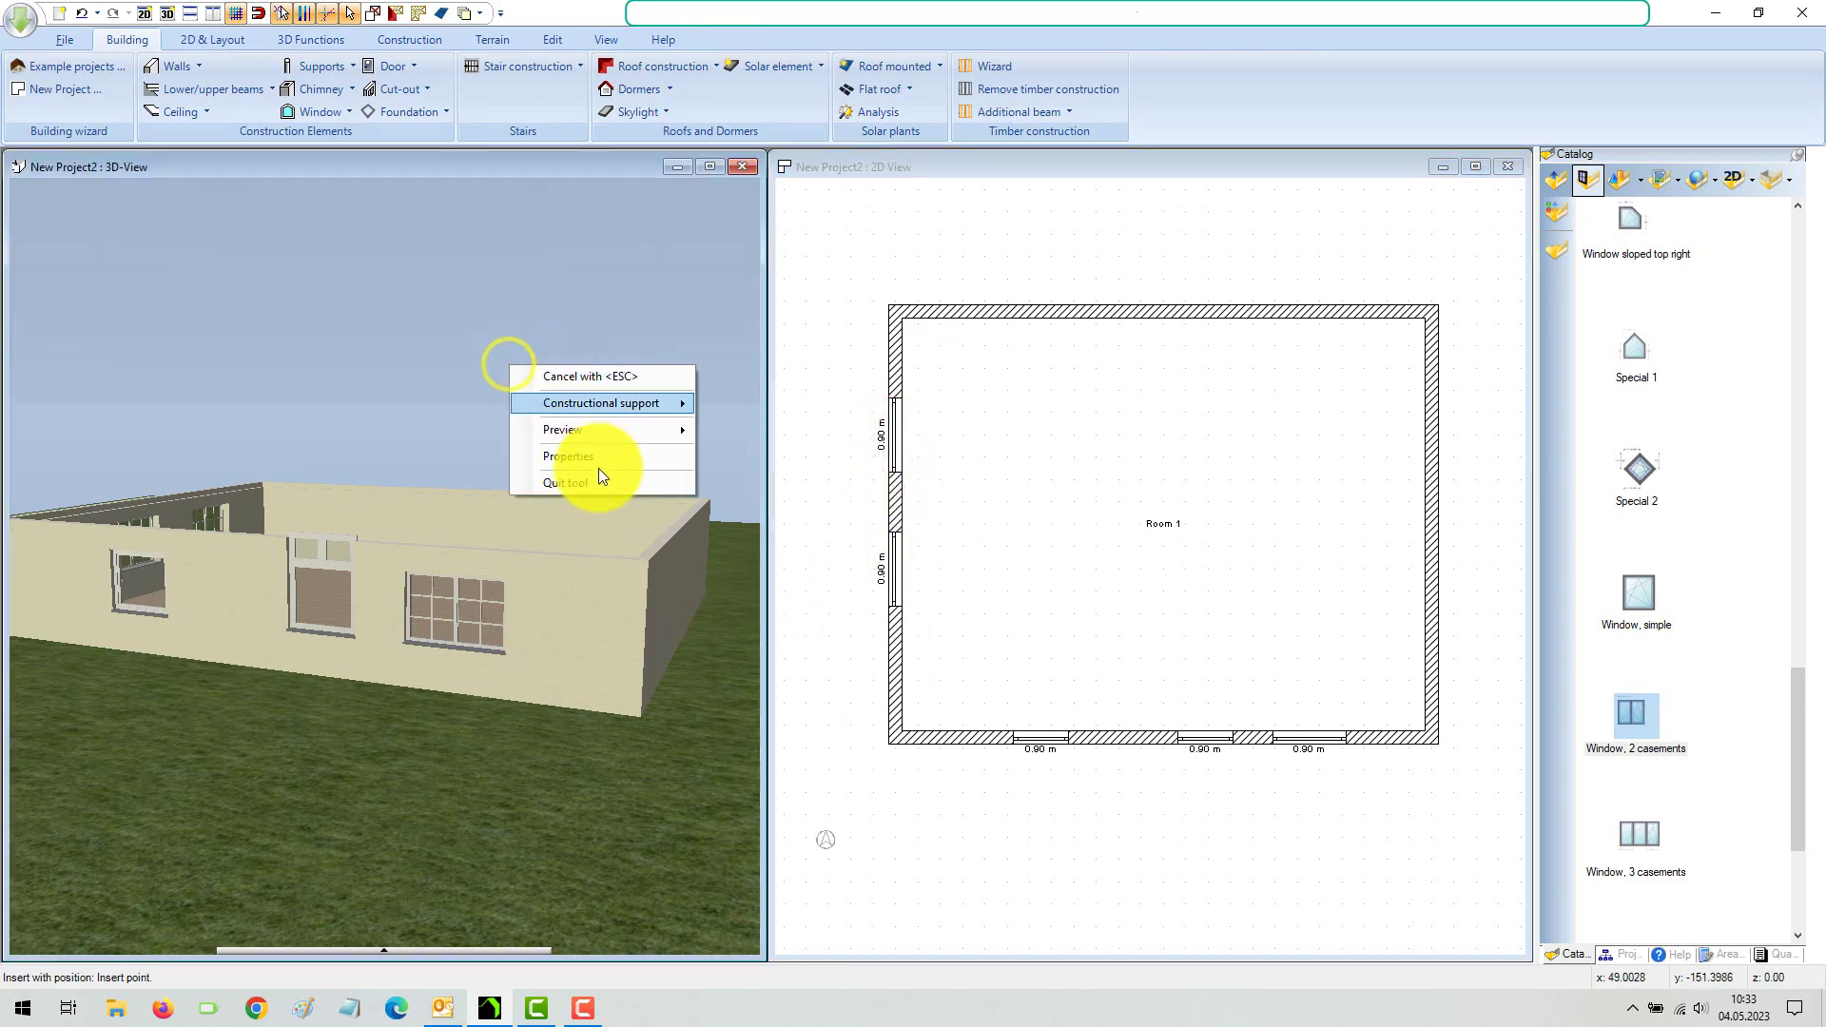
left_click(589, 481)
Maximise the 3D view with the building's windowed front wall in sight
left_click_drag(508, 415, 580, 352)
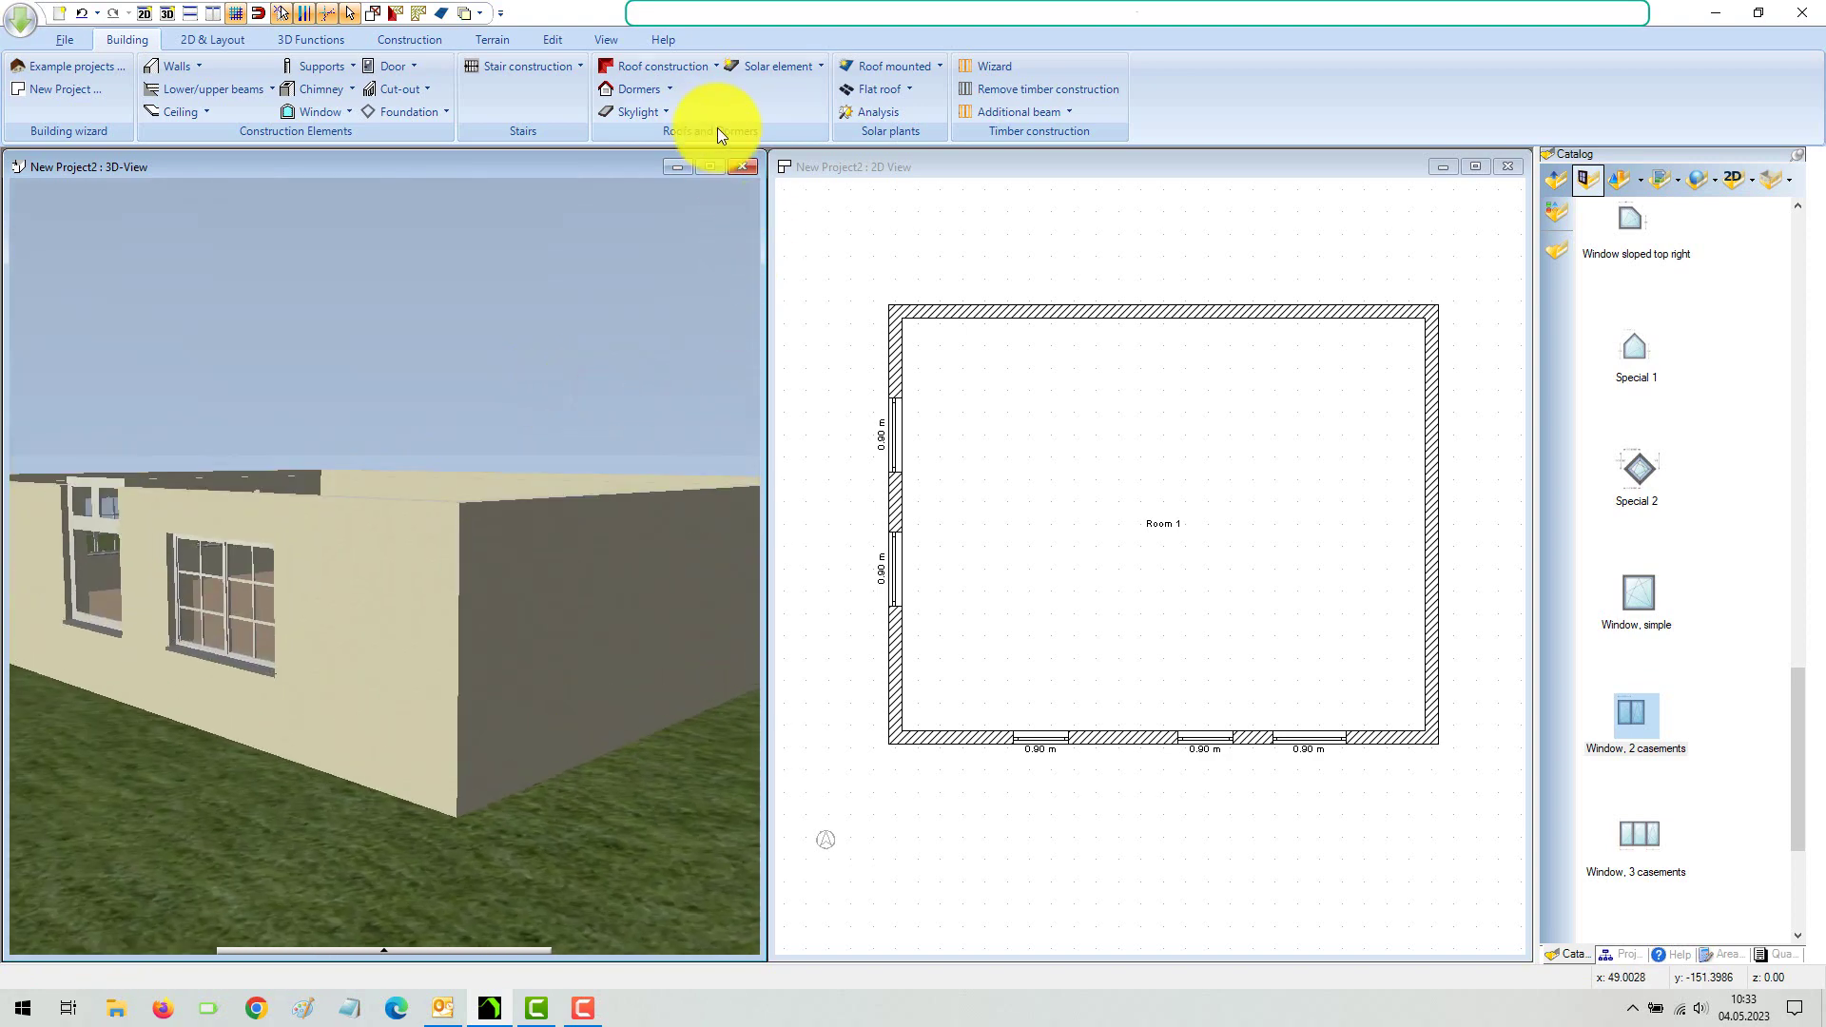
left_click(710, 167)
scroll(1017, 323, "up", 5)
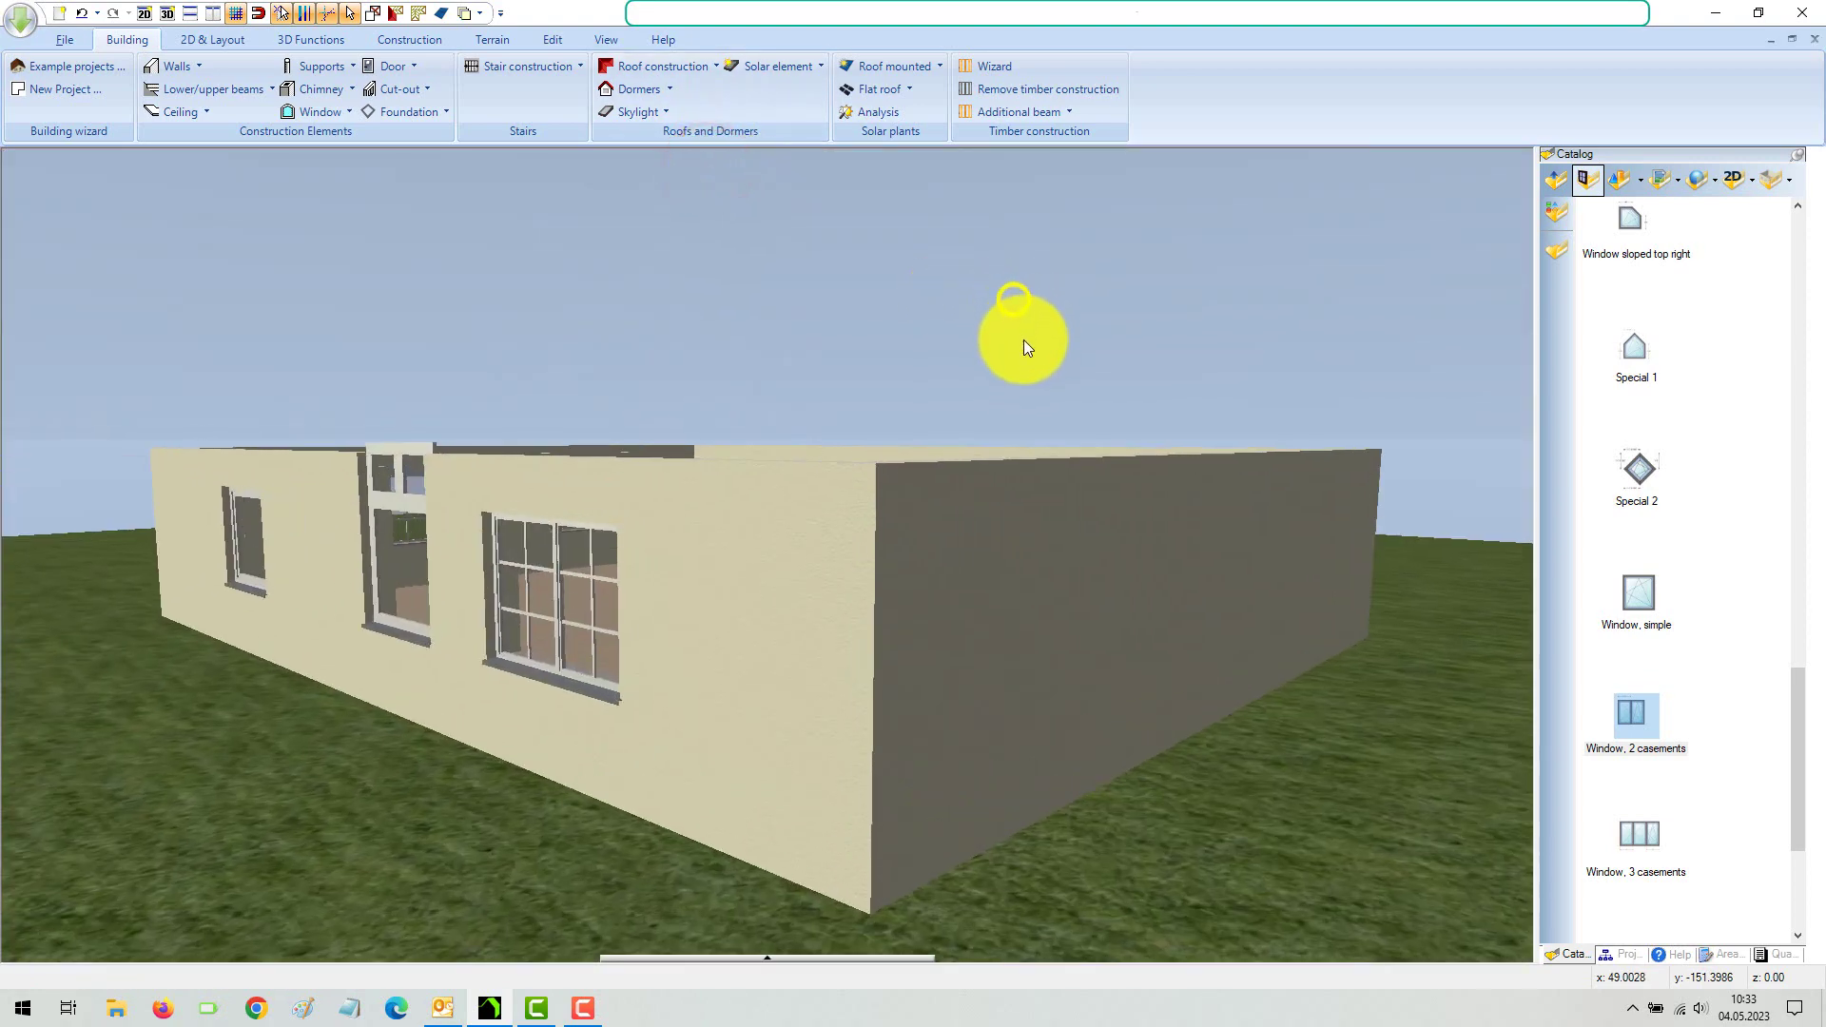
left_click(906, 443)
scroll(1084, 596, "up", 5)
scroll(1084, 596, "down", 5)
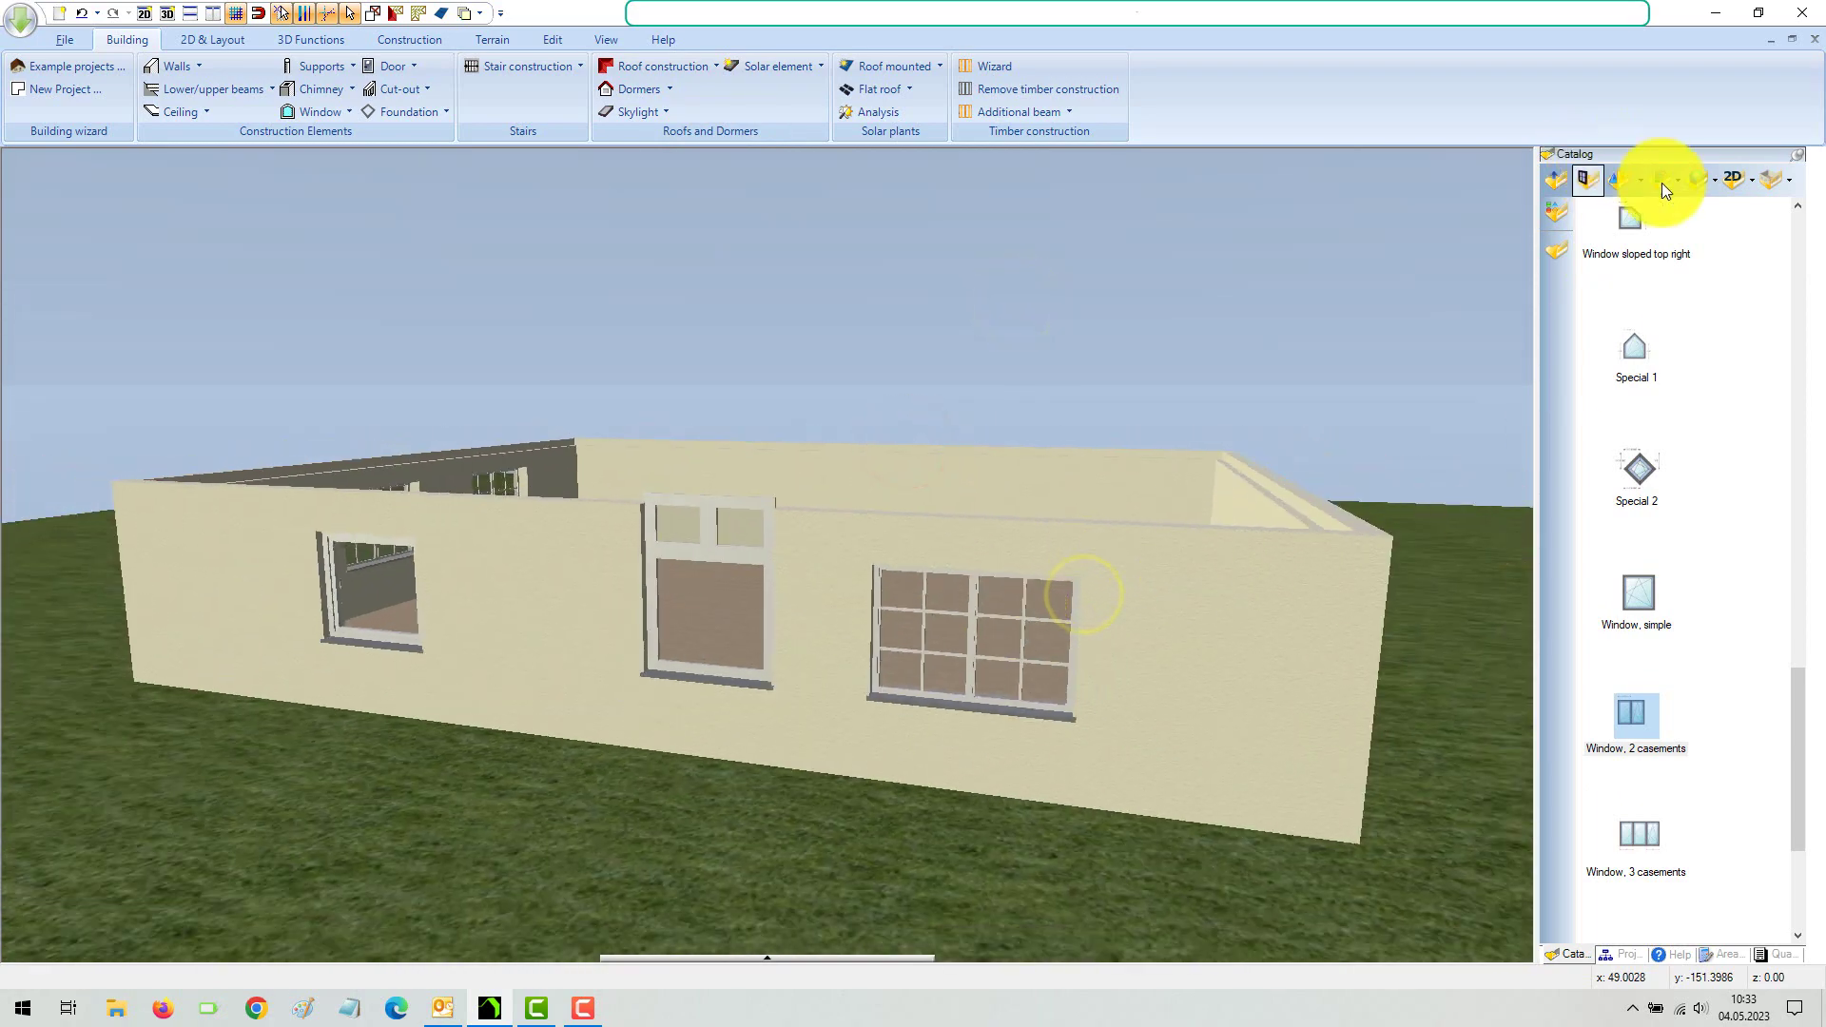
Apply Anthracite-Grey from the glossy colours of the material catalog to the frame of the two-casement window with bars
left_click(1697, 178)
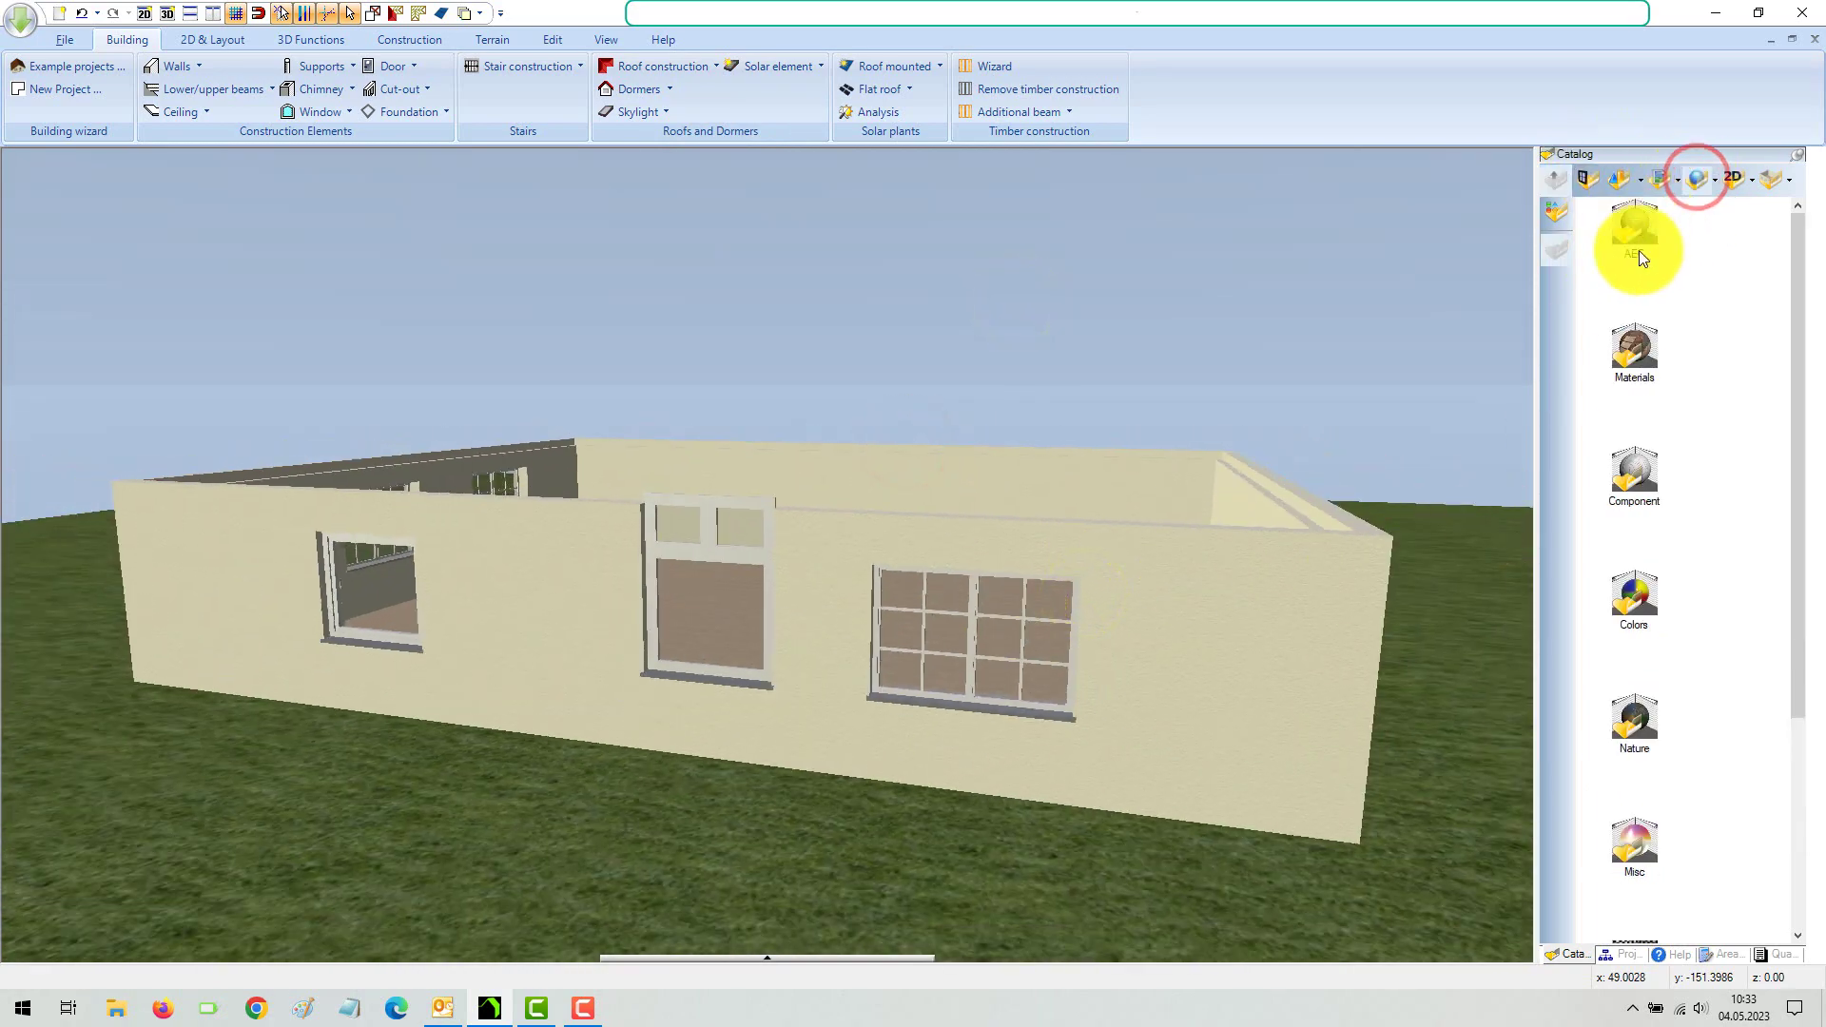
double_click(1647, 587)
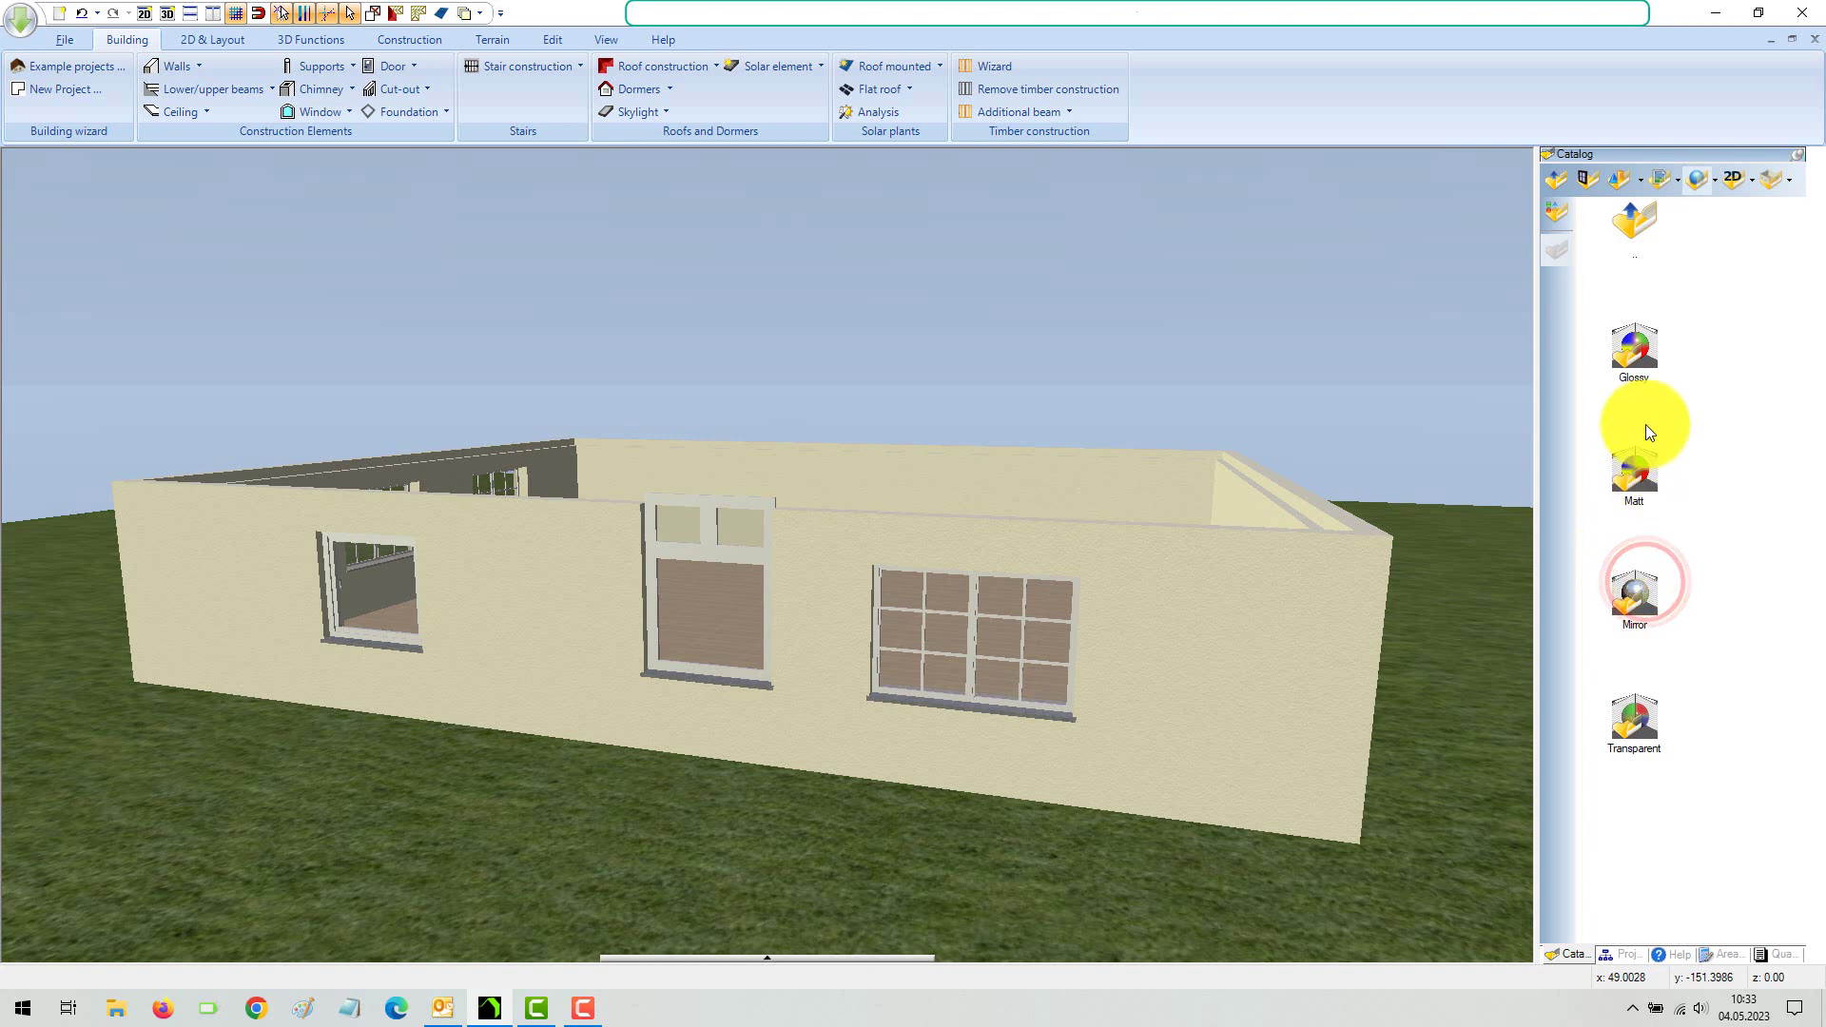
left_click(1642, 352)
double_click(1642, 352)
left_click(1652, 721)
left_click_drag(1643, 482, 980, 681)
Select the recoloured two-casement window and start transferring its properties
left_click_drag(1151, 396, 1111, 382)
left_click(990, 689)
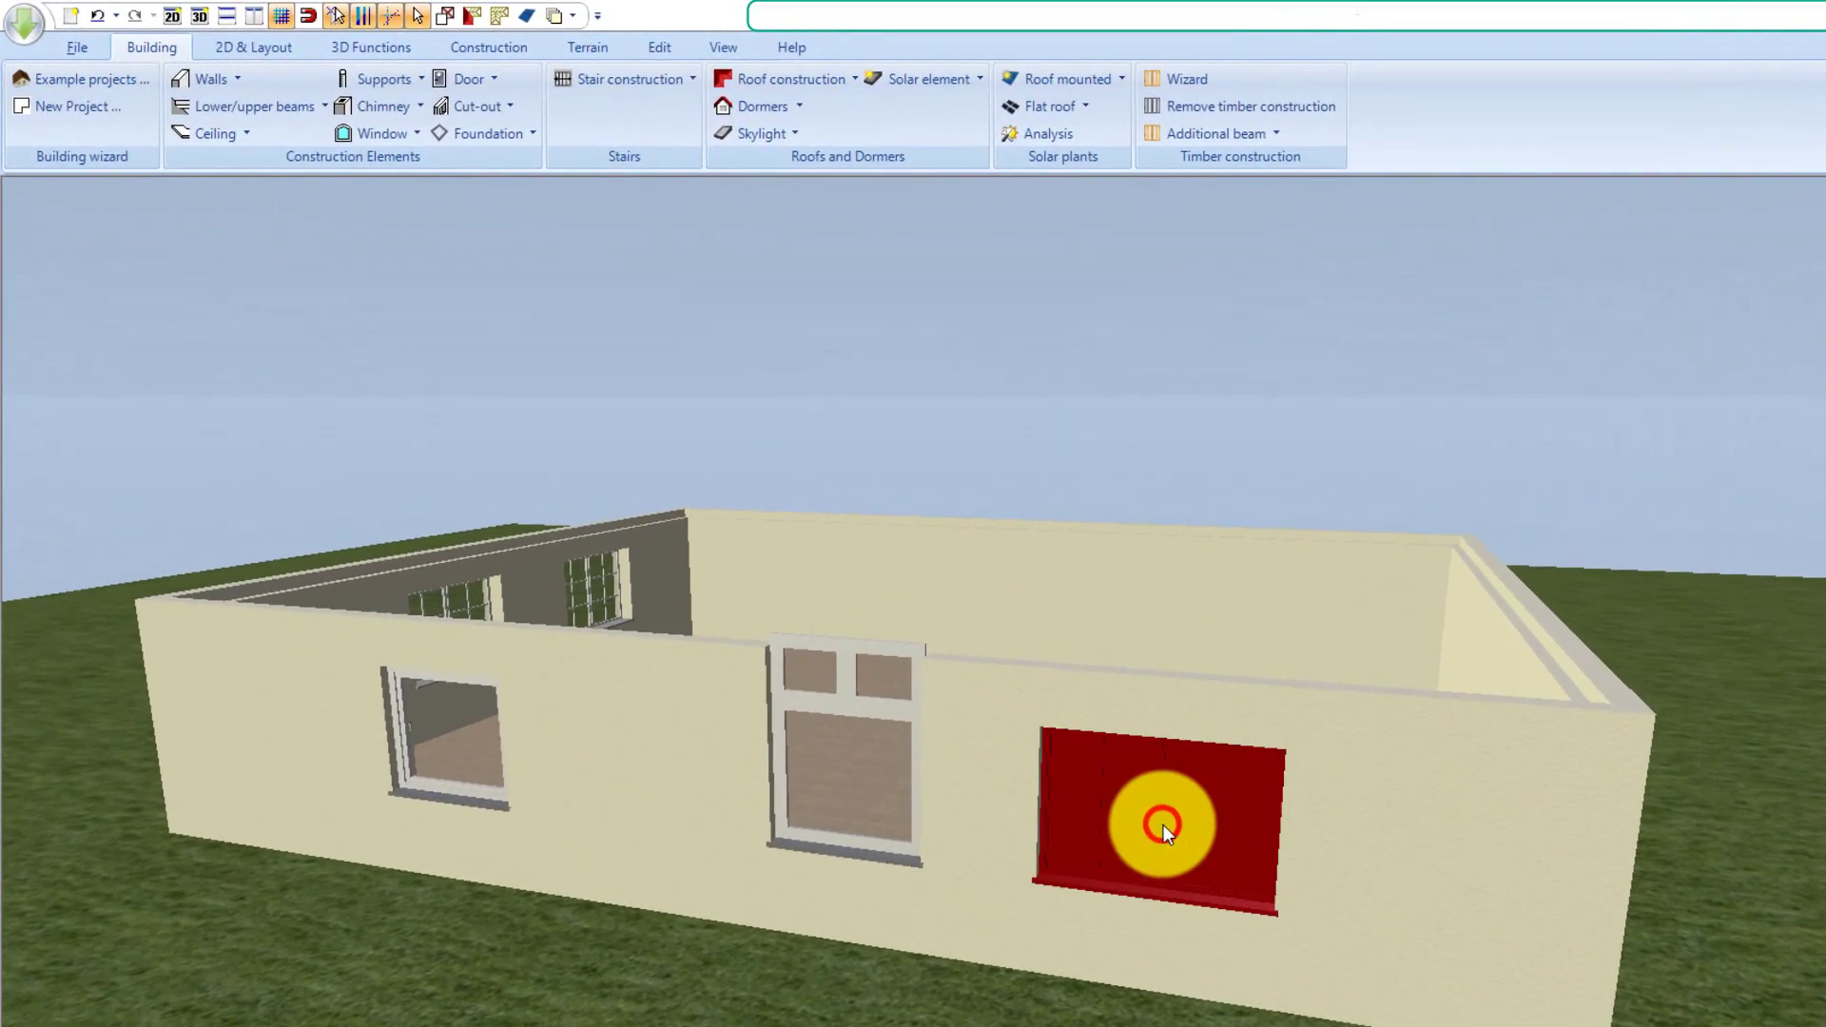
right_click(994, 686)
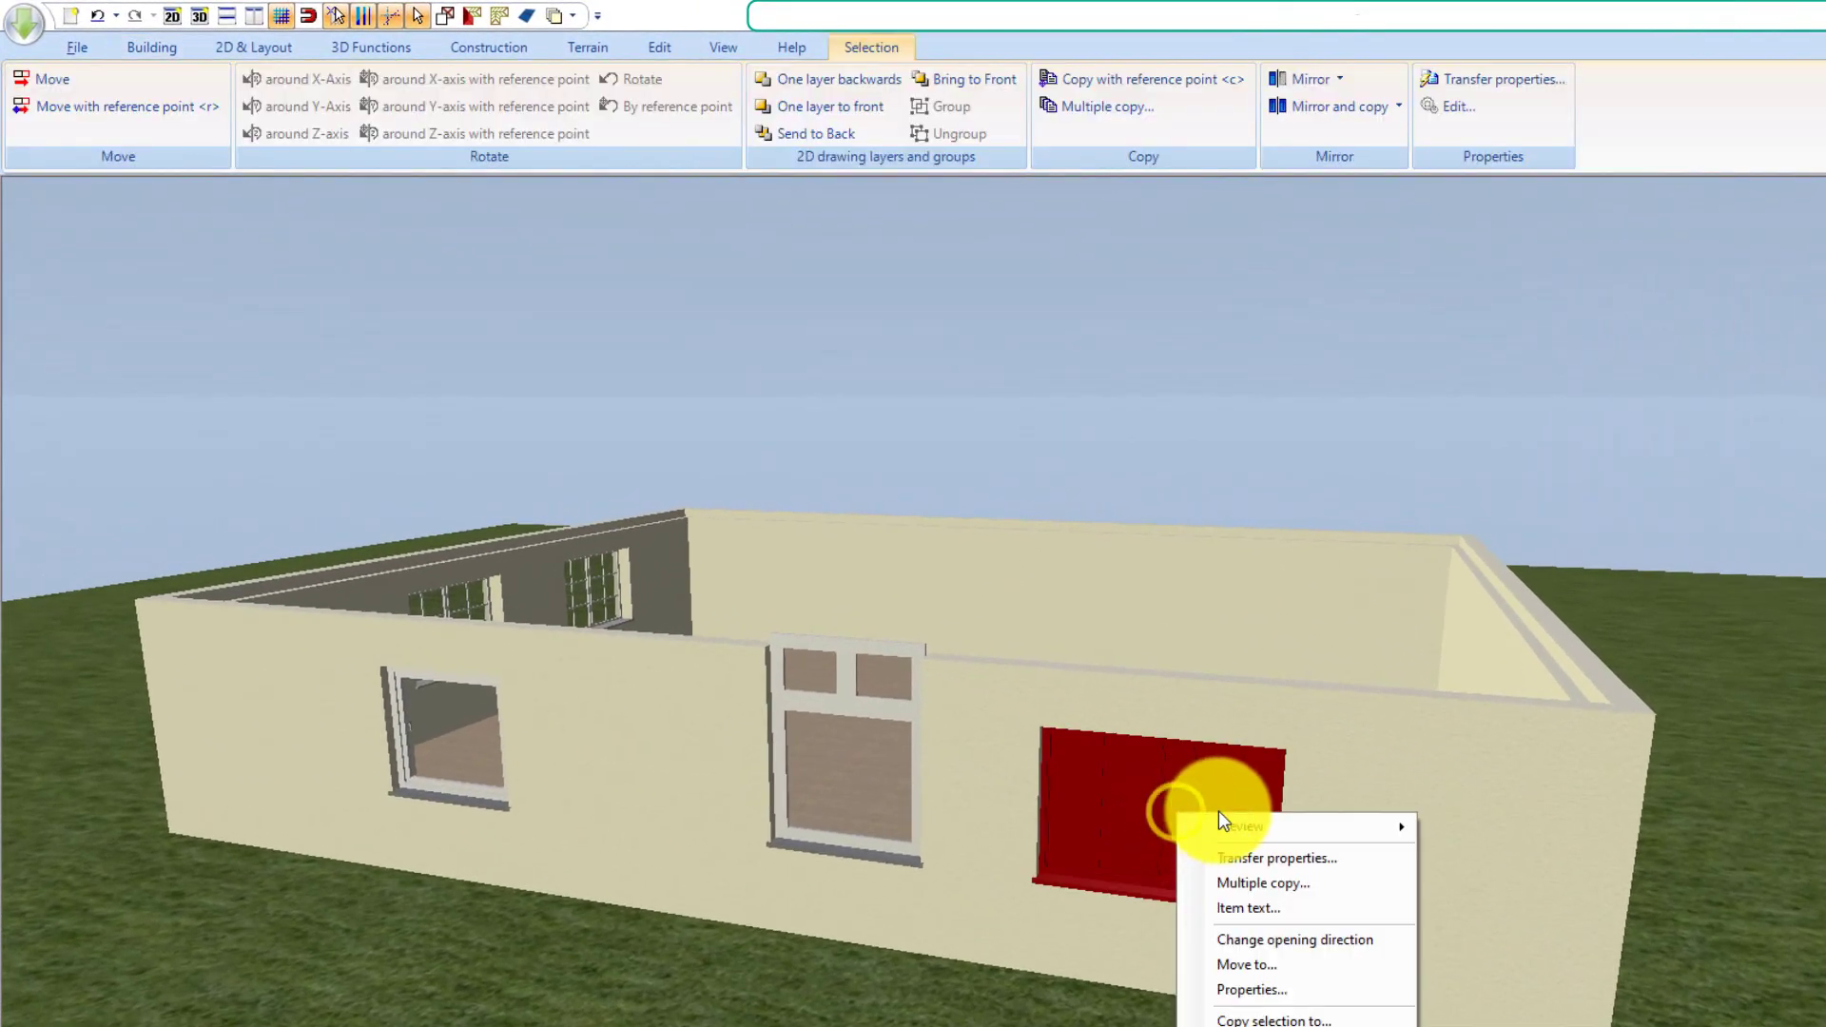
left_click(1311, 856)
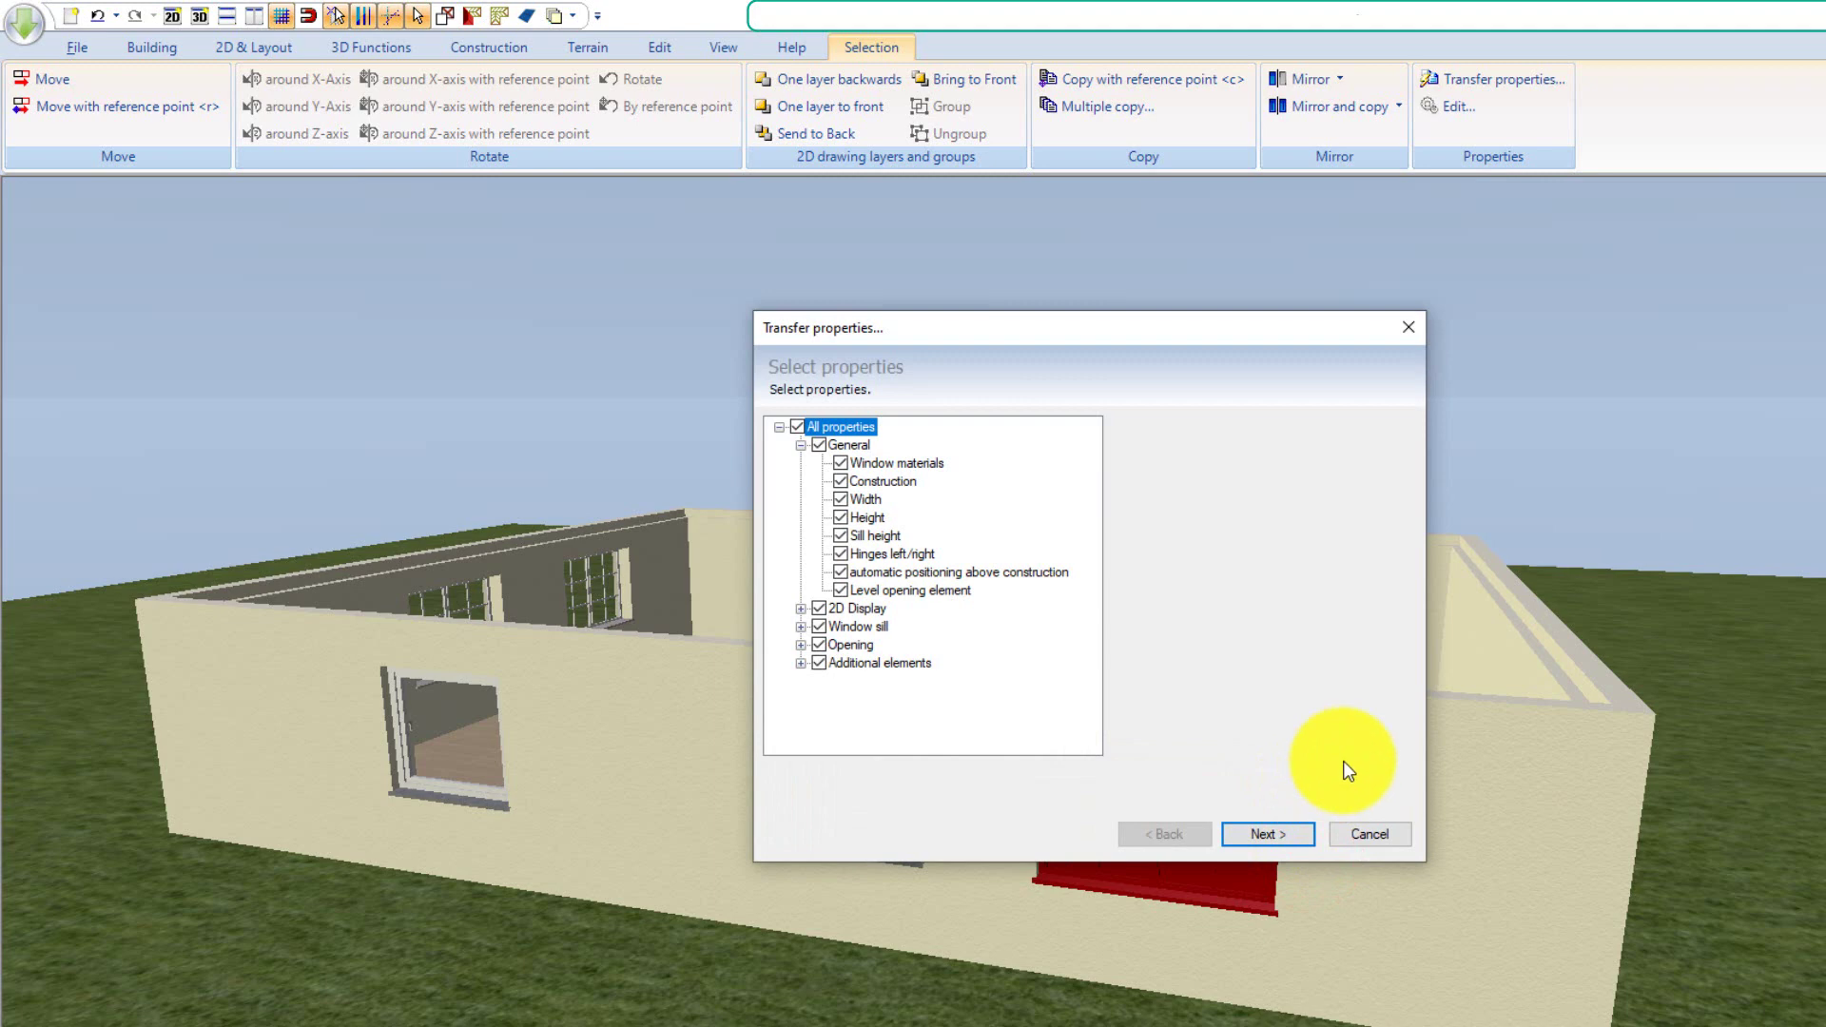
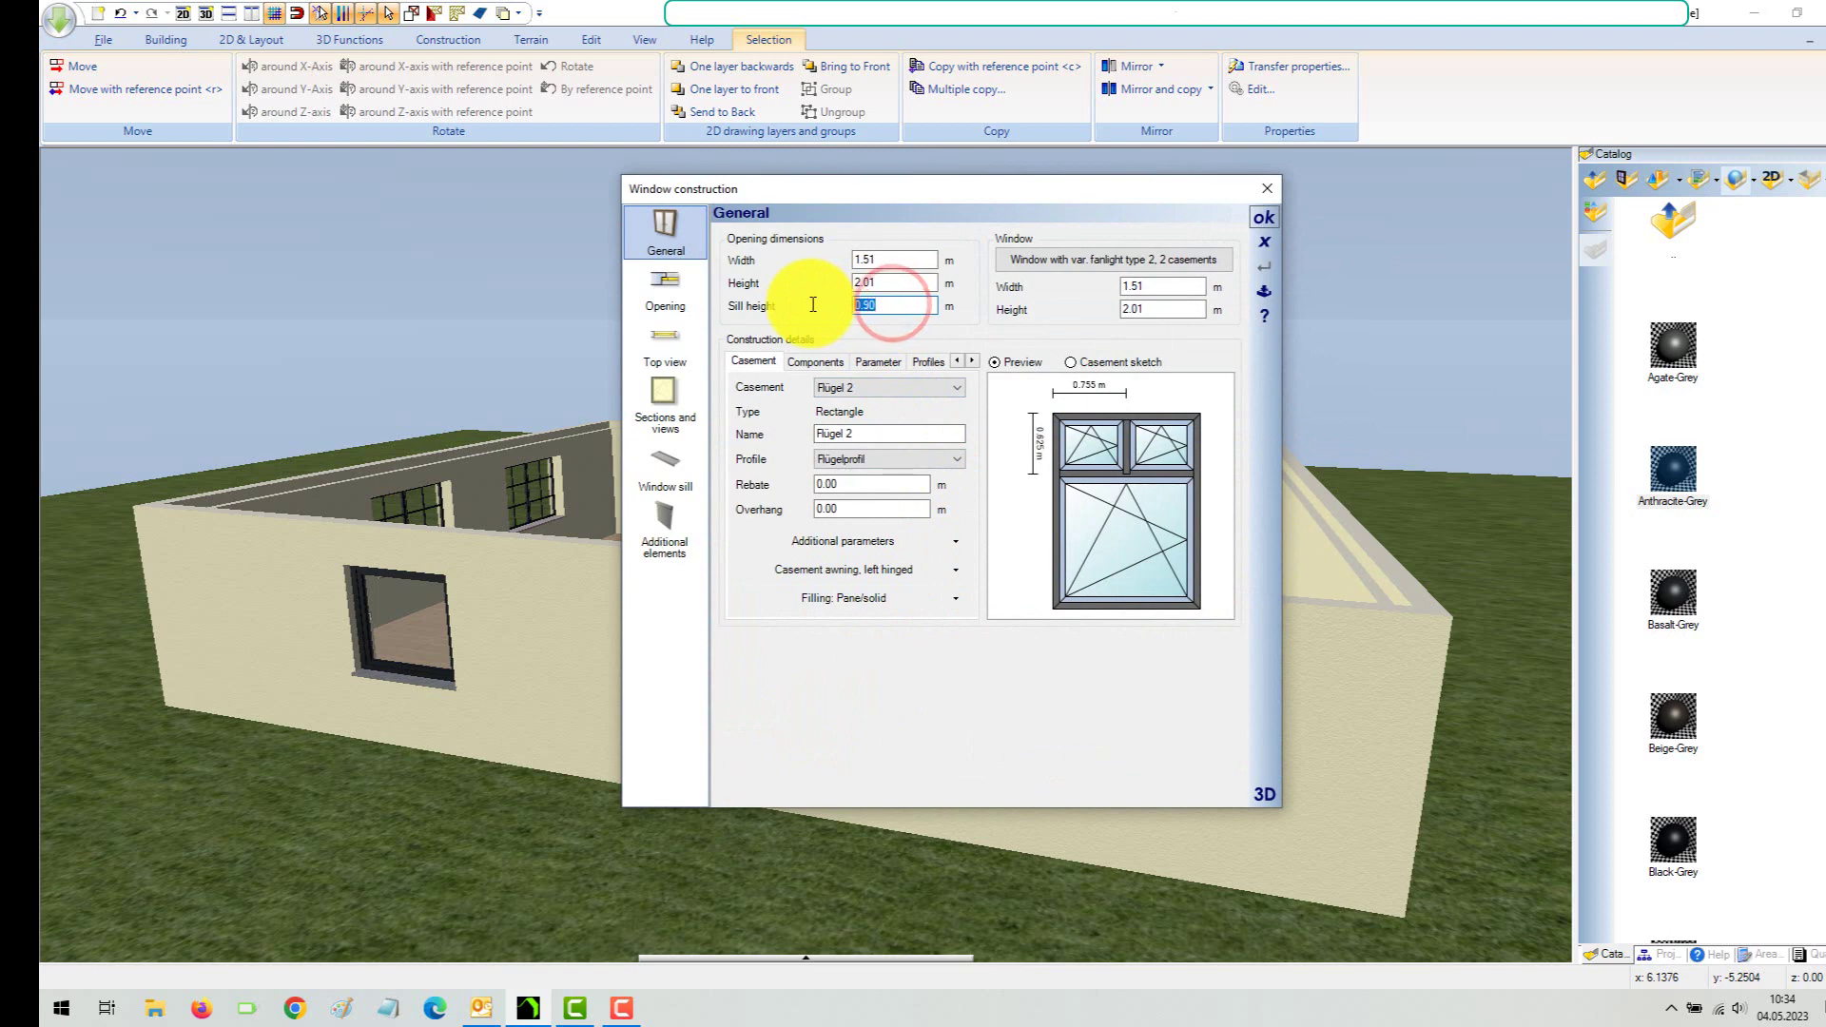
Set the fanlight window's sill height to 0.60 m and its opening width to 2.01 m
type("0.")
key("Tab")
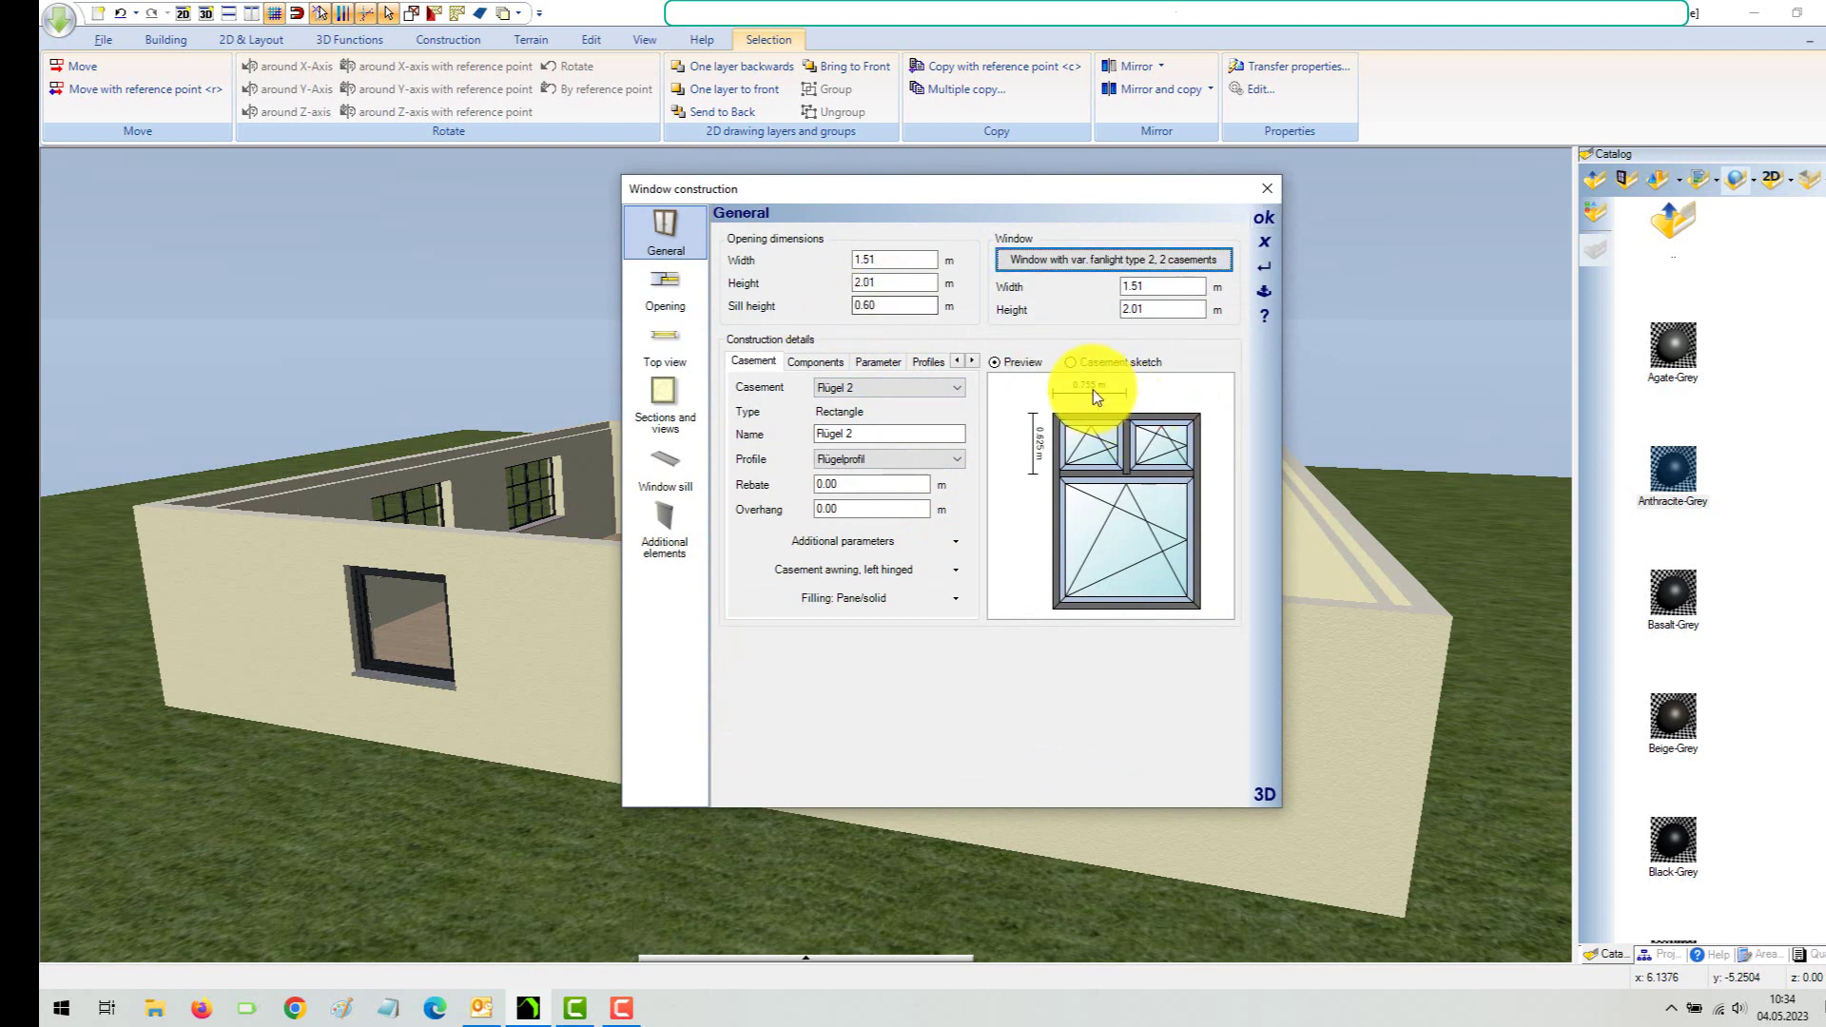
double_click(880, 260)
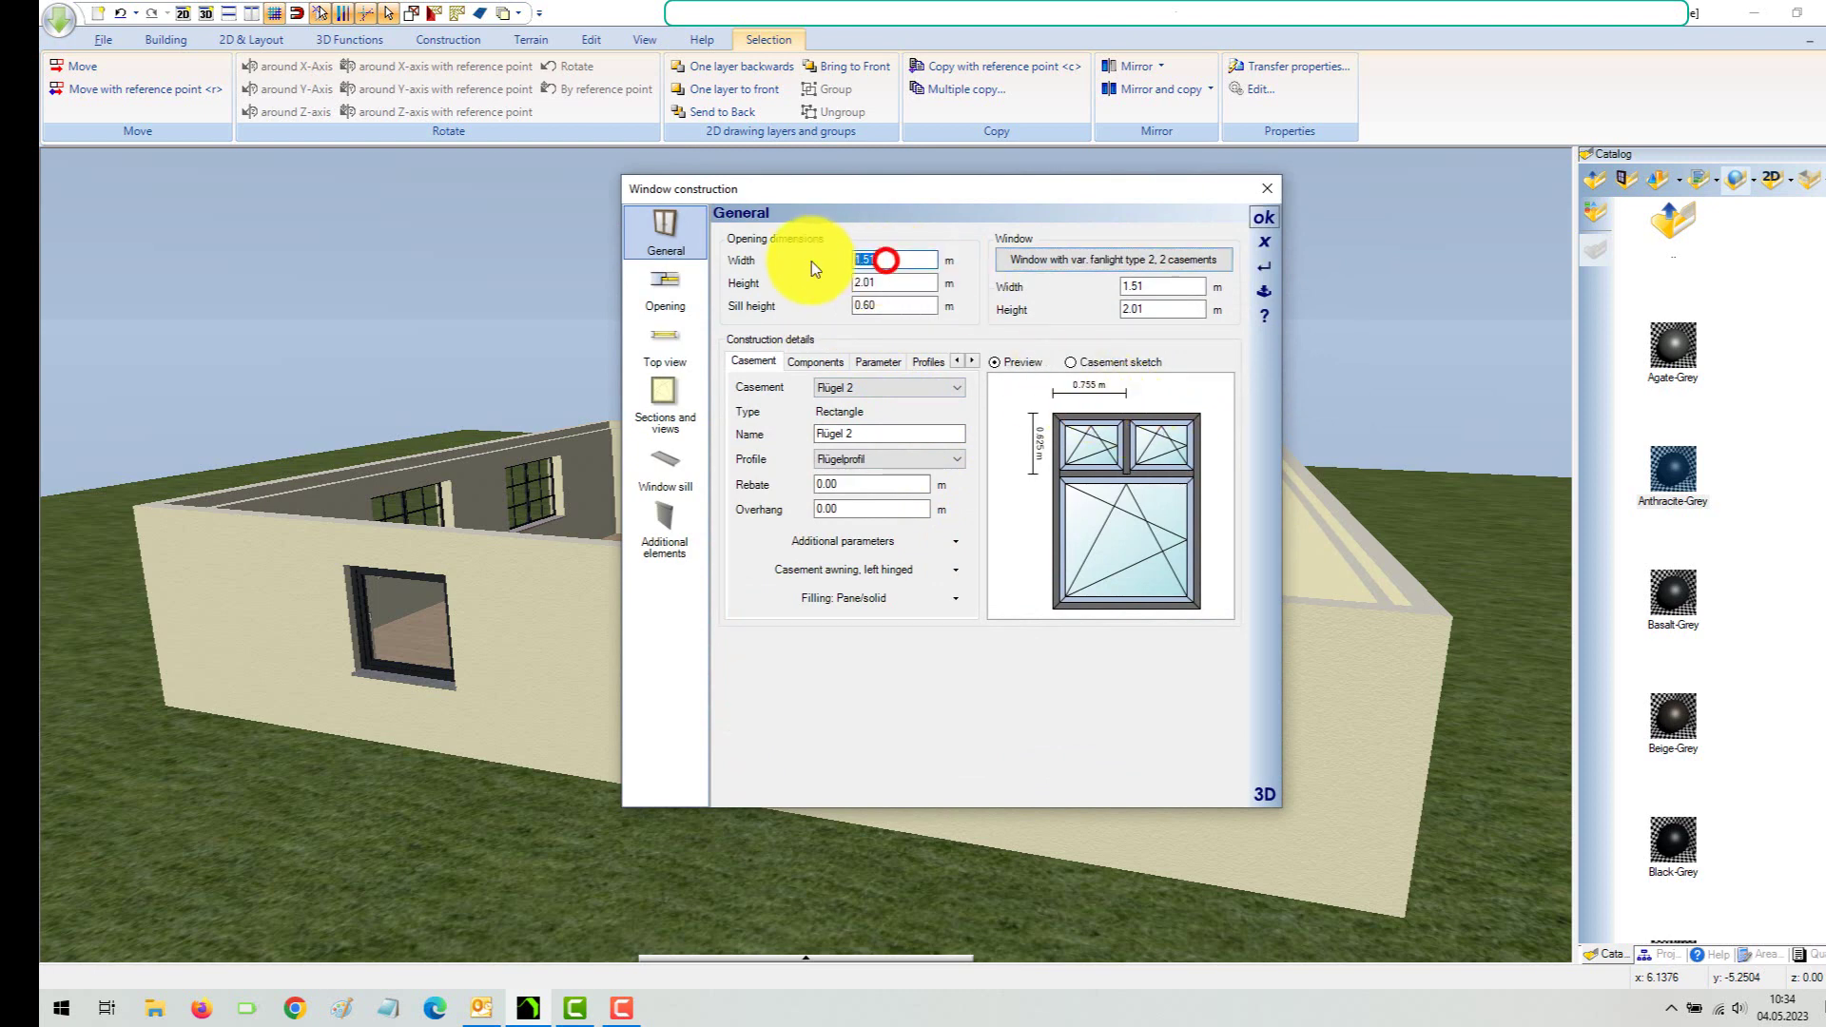
type("2.01")
key("Tab")
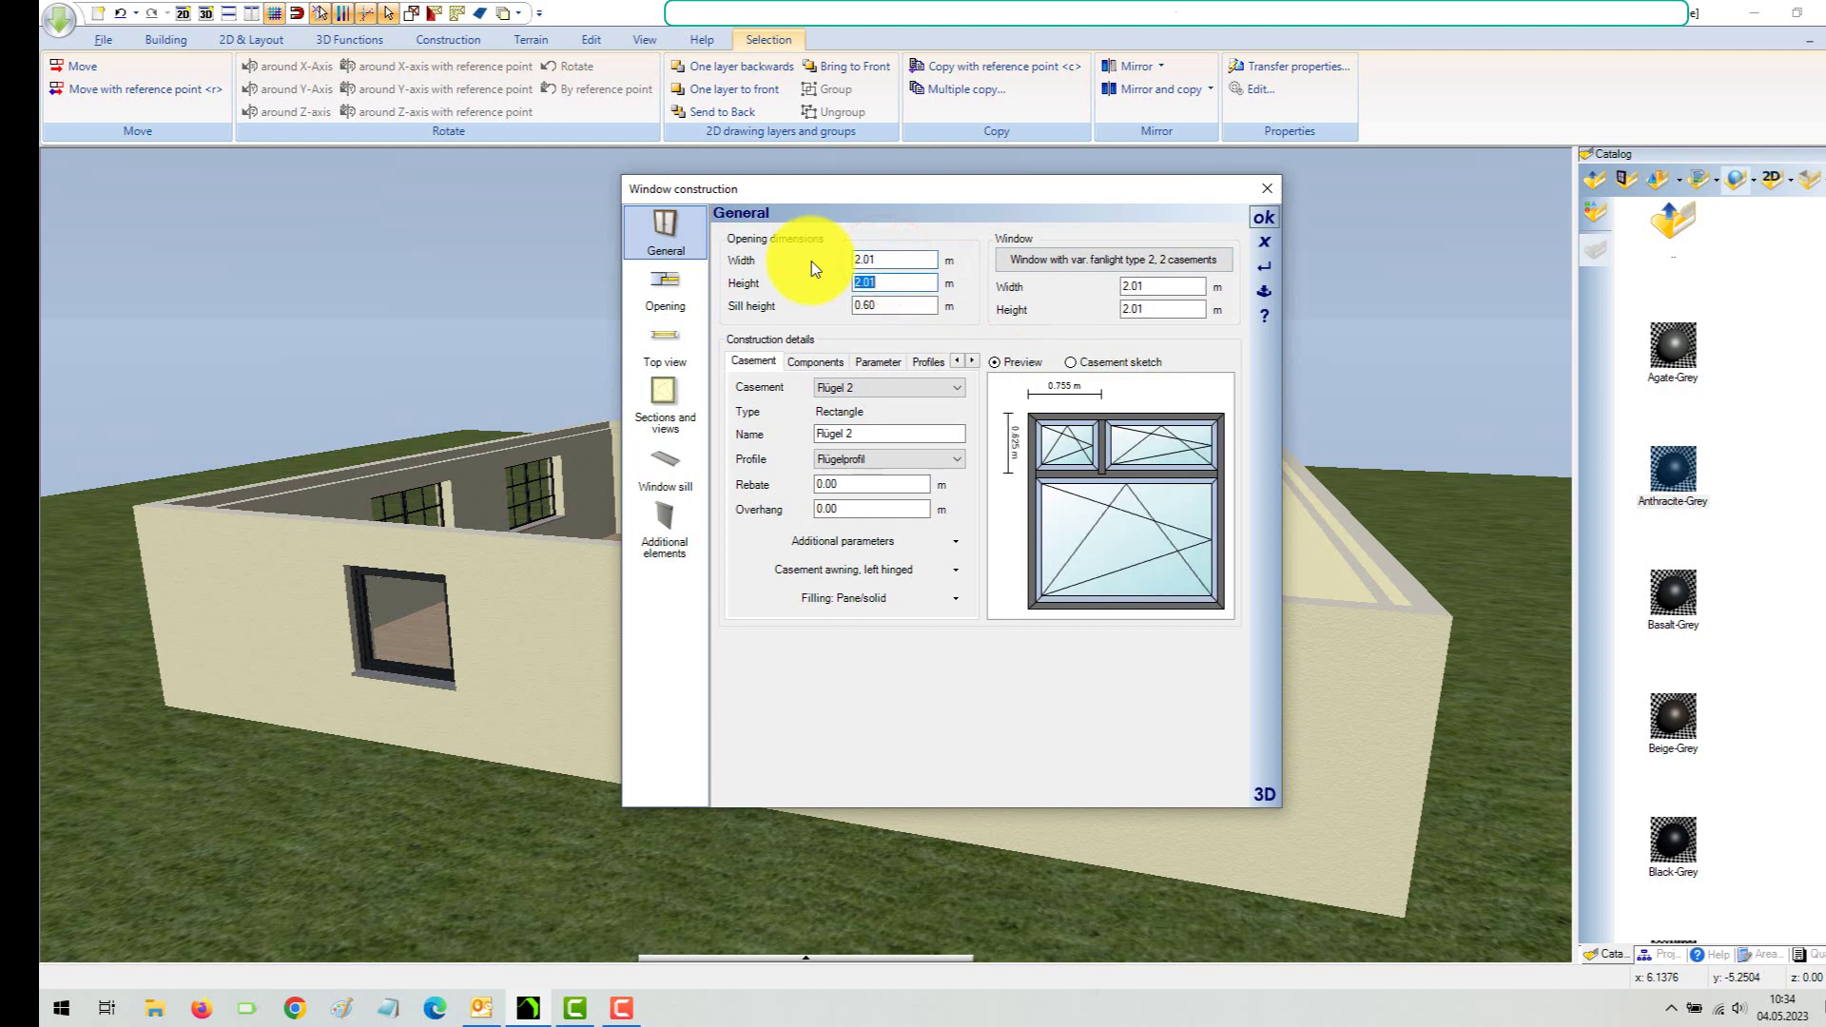
Set the length of the "Breite links" grid parameter to half the window width, 2.01/2 m
left_click(1070, 388)
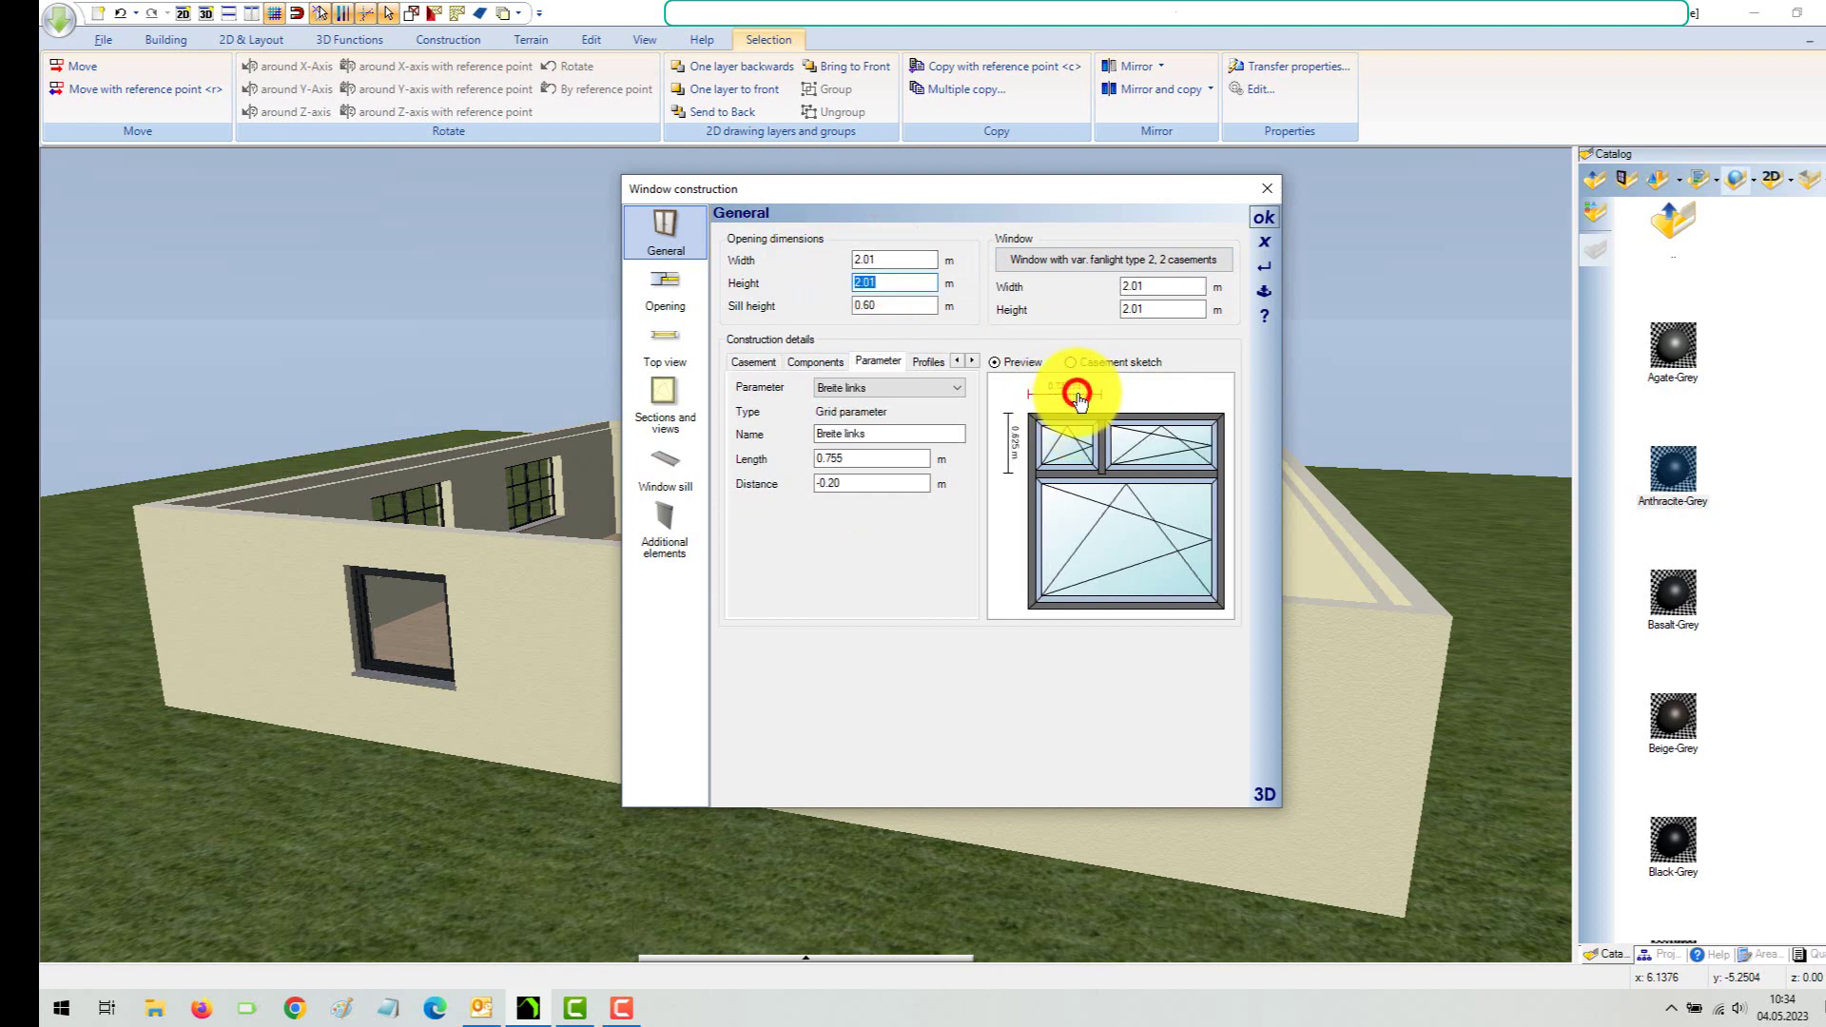
double_click(866, 458)
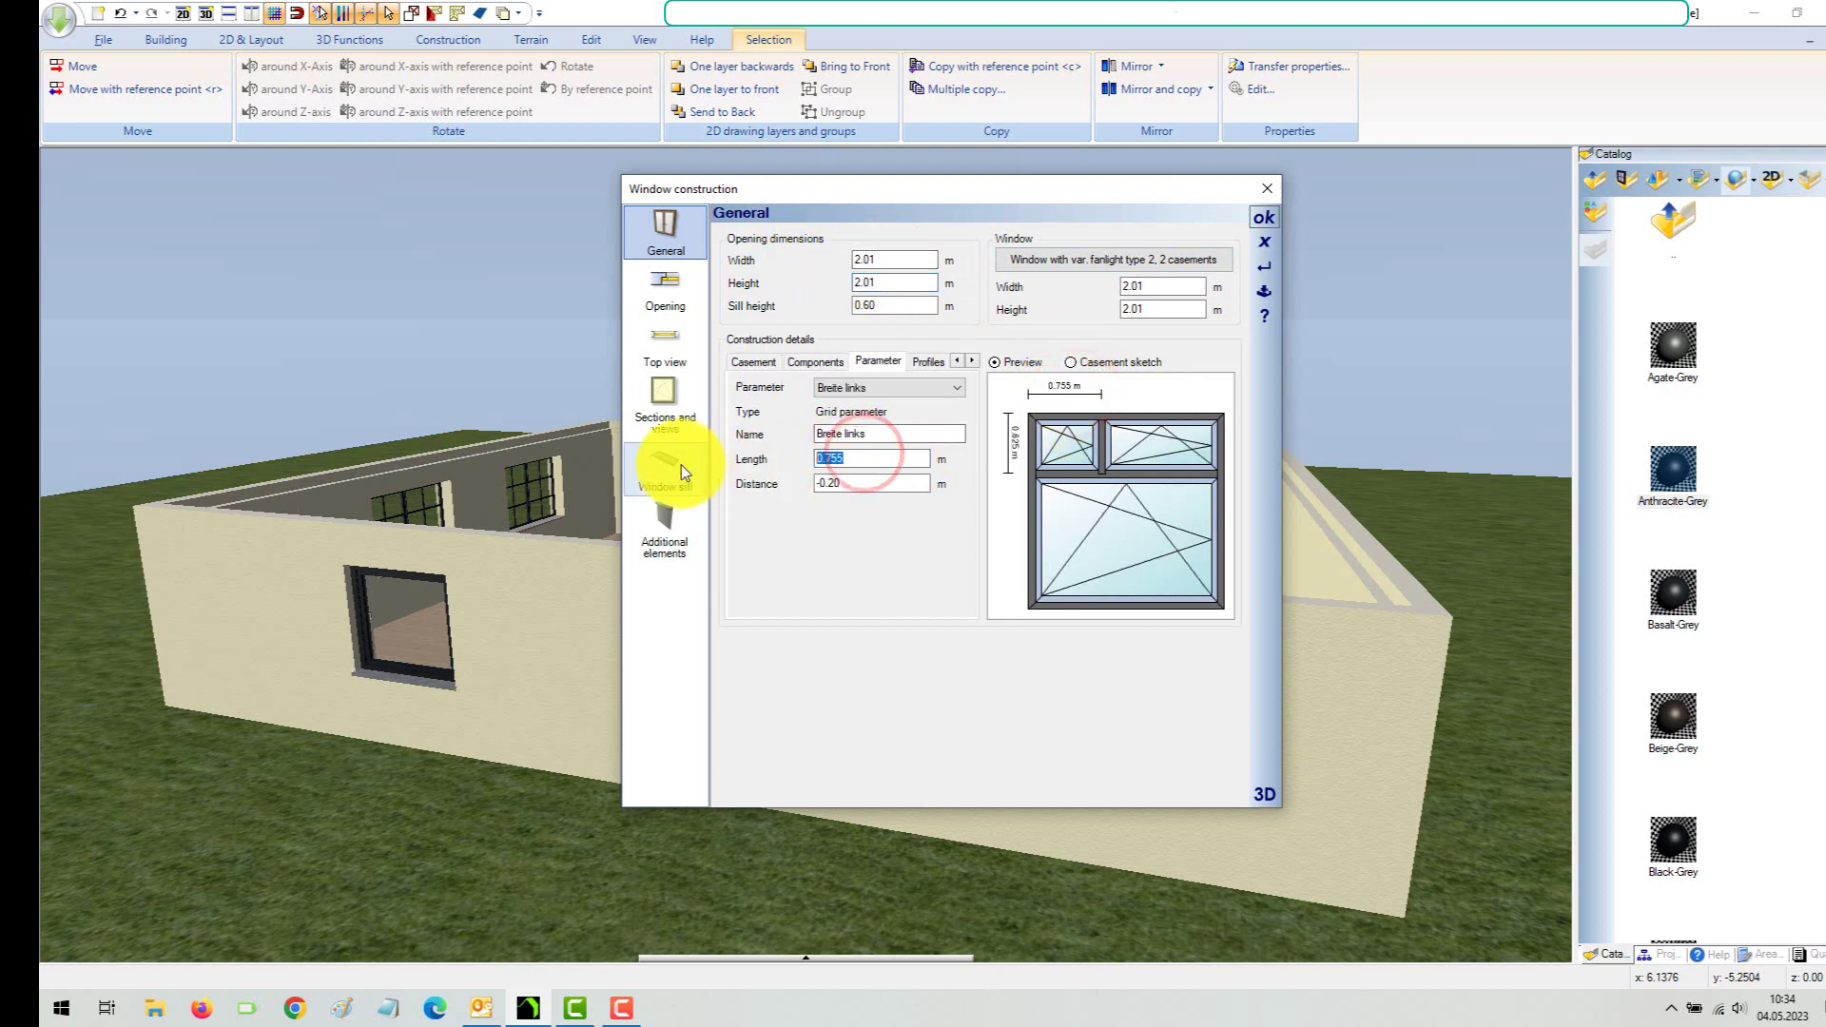
type("2.01/2")
key("Tab")
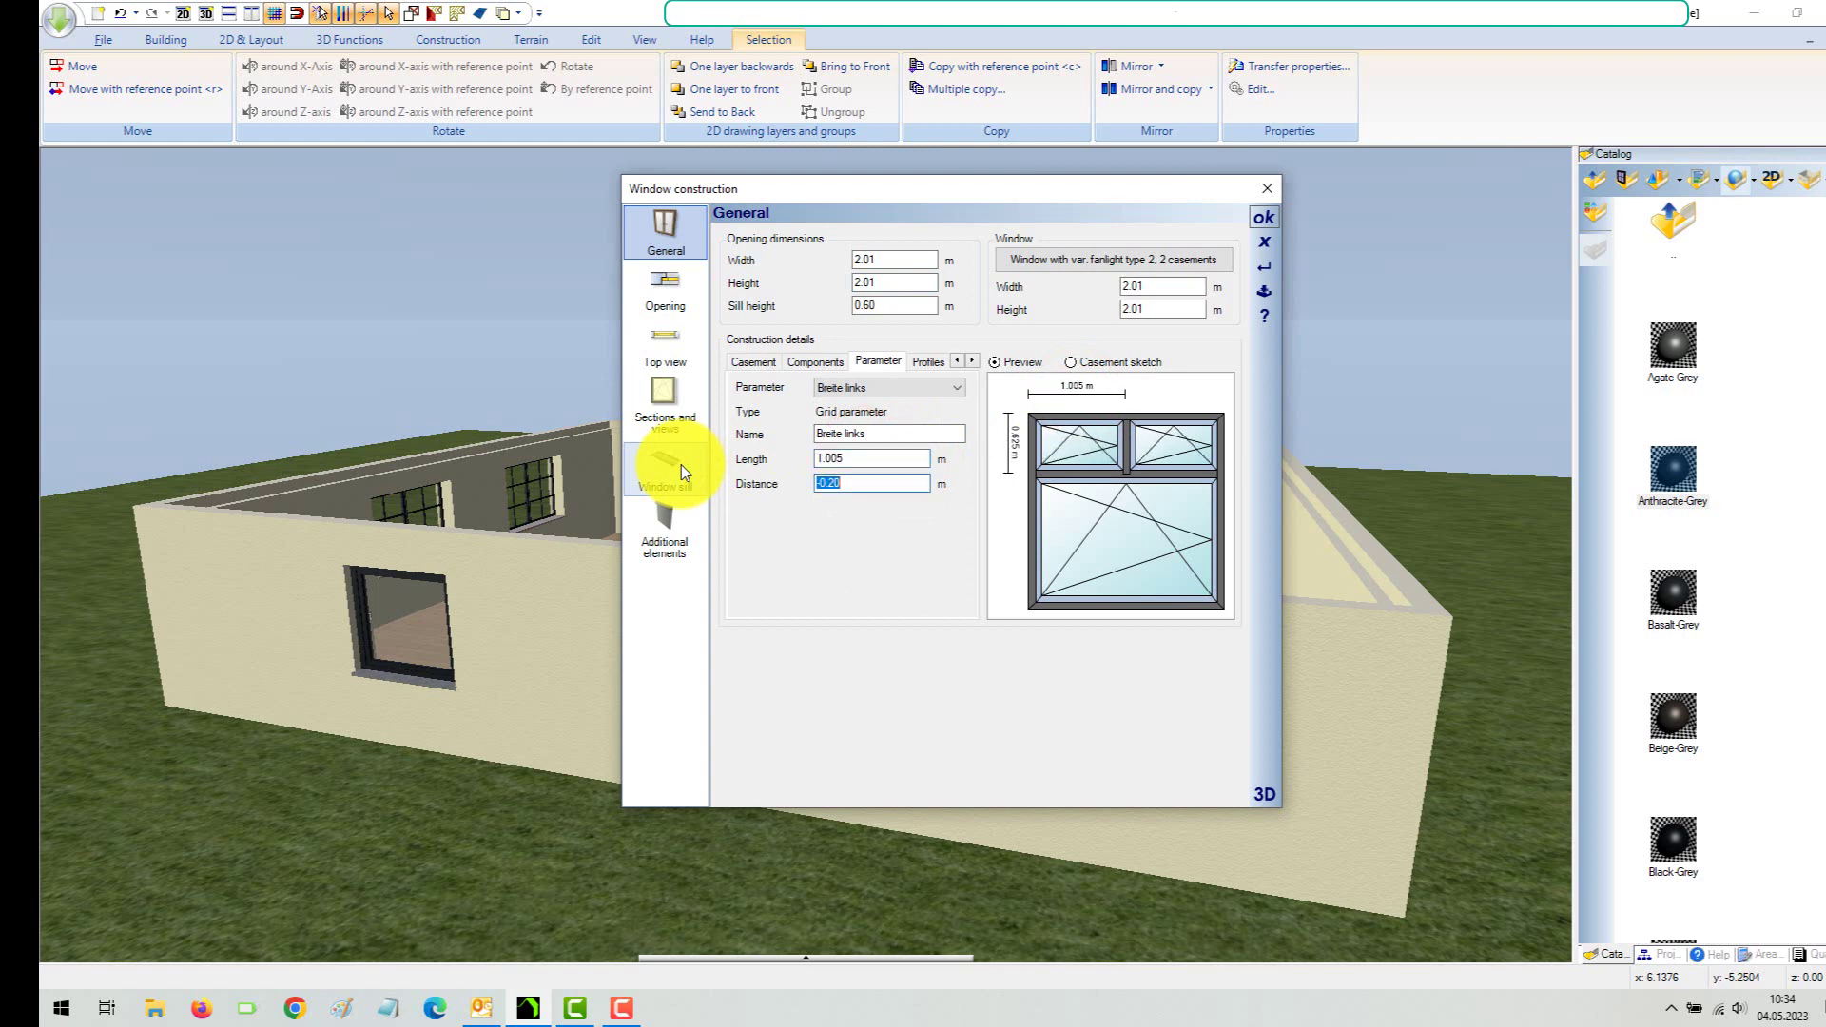
Set the vertical grid parameter that controls the fanlight height to 0.80 m
left_click(1009, 453)
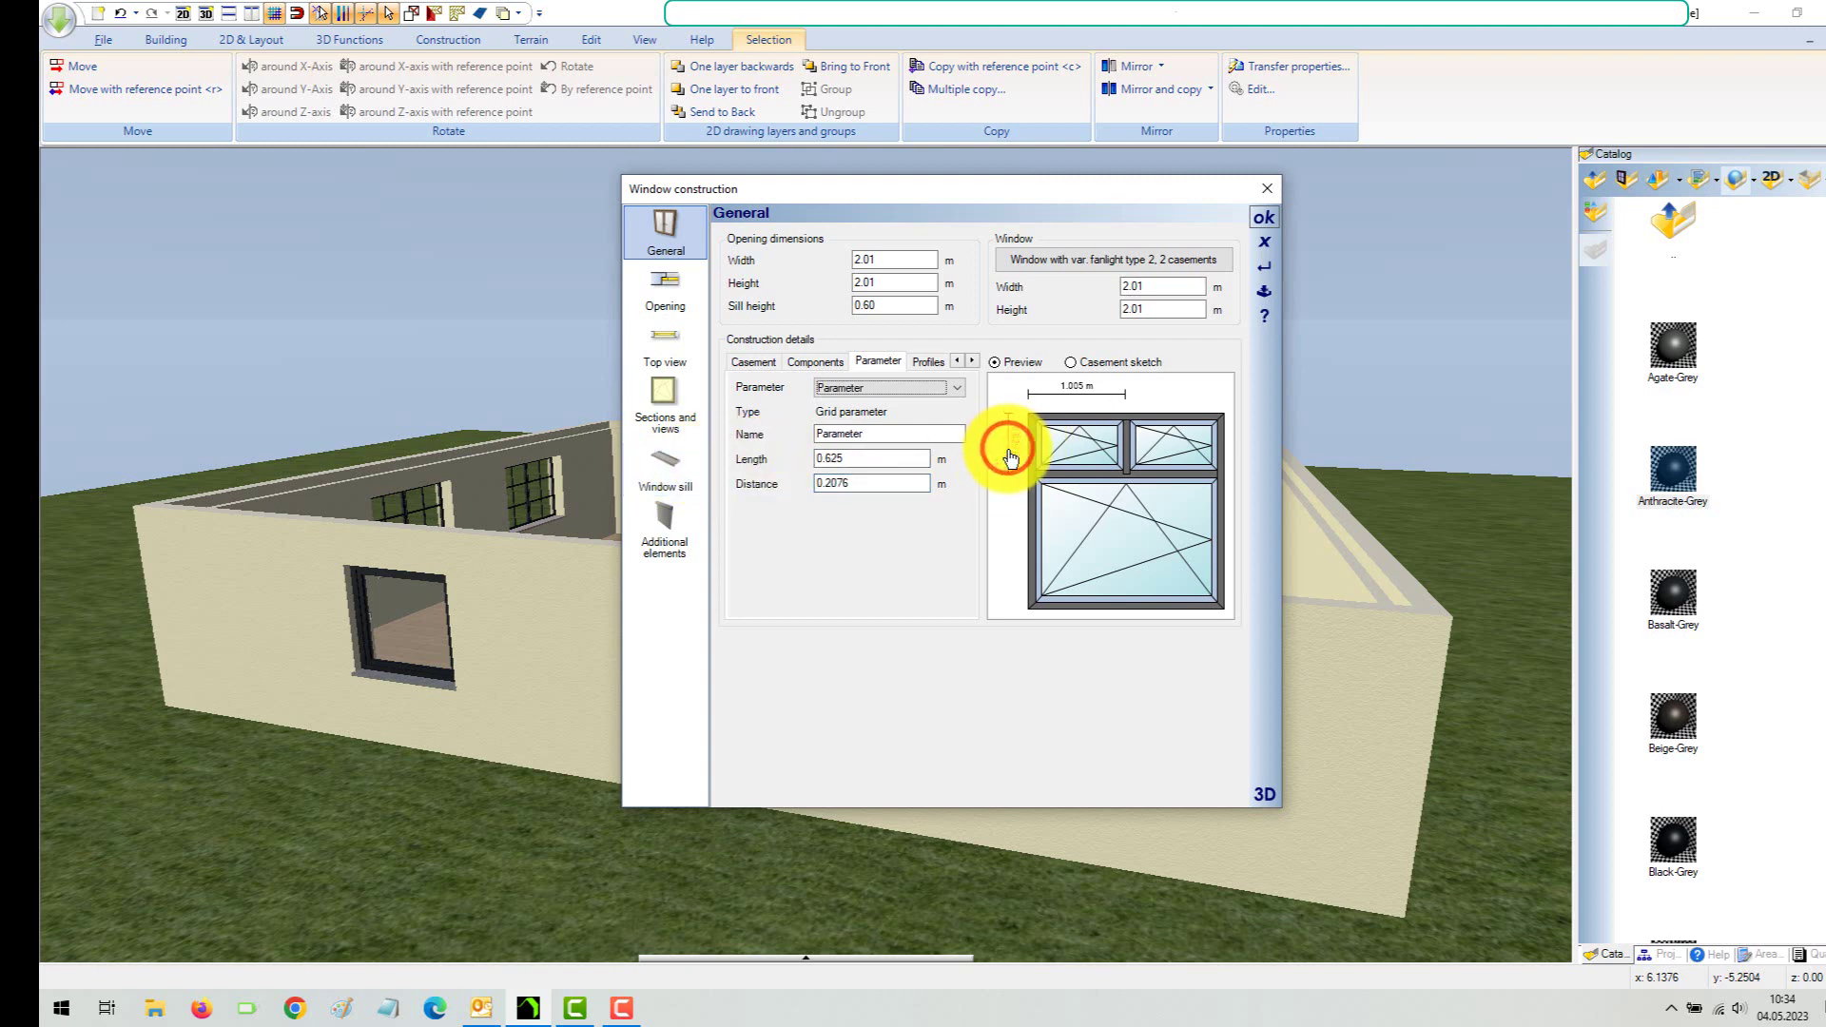
left_click(820, 458)
type("0")
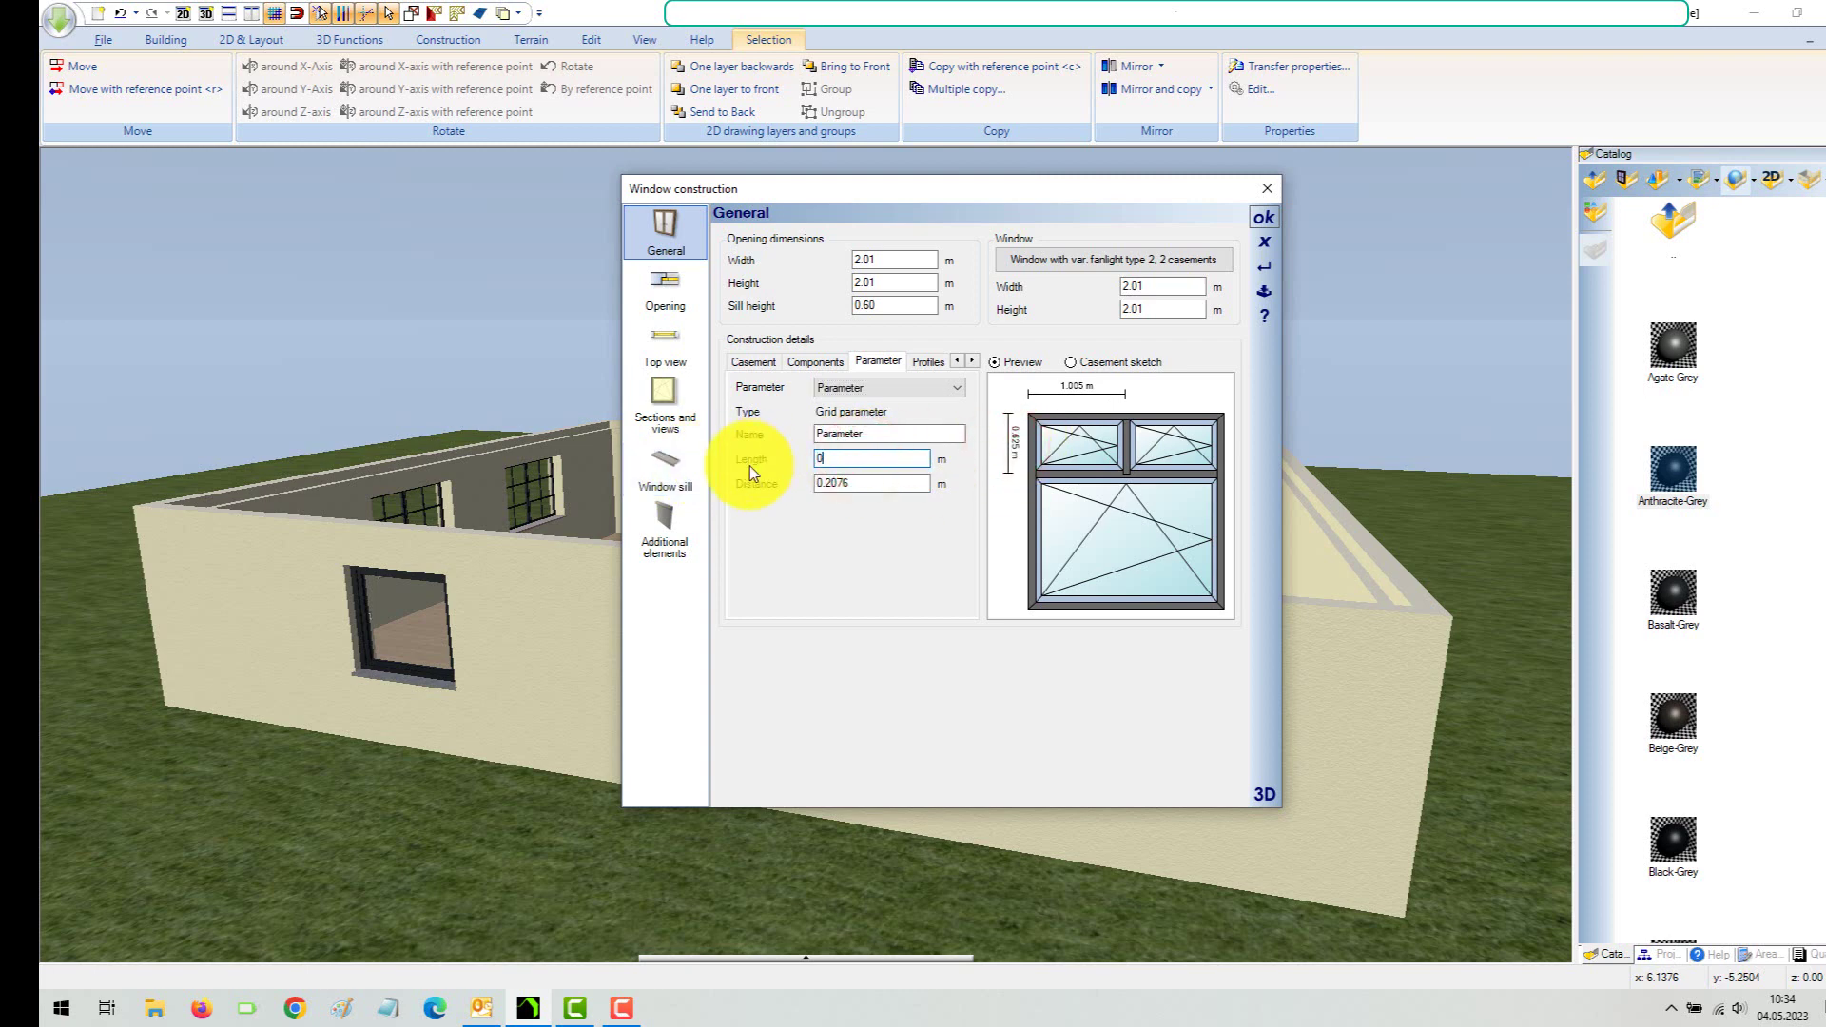
type(".80")
key("Tab")
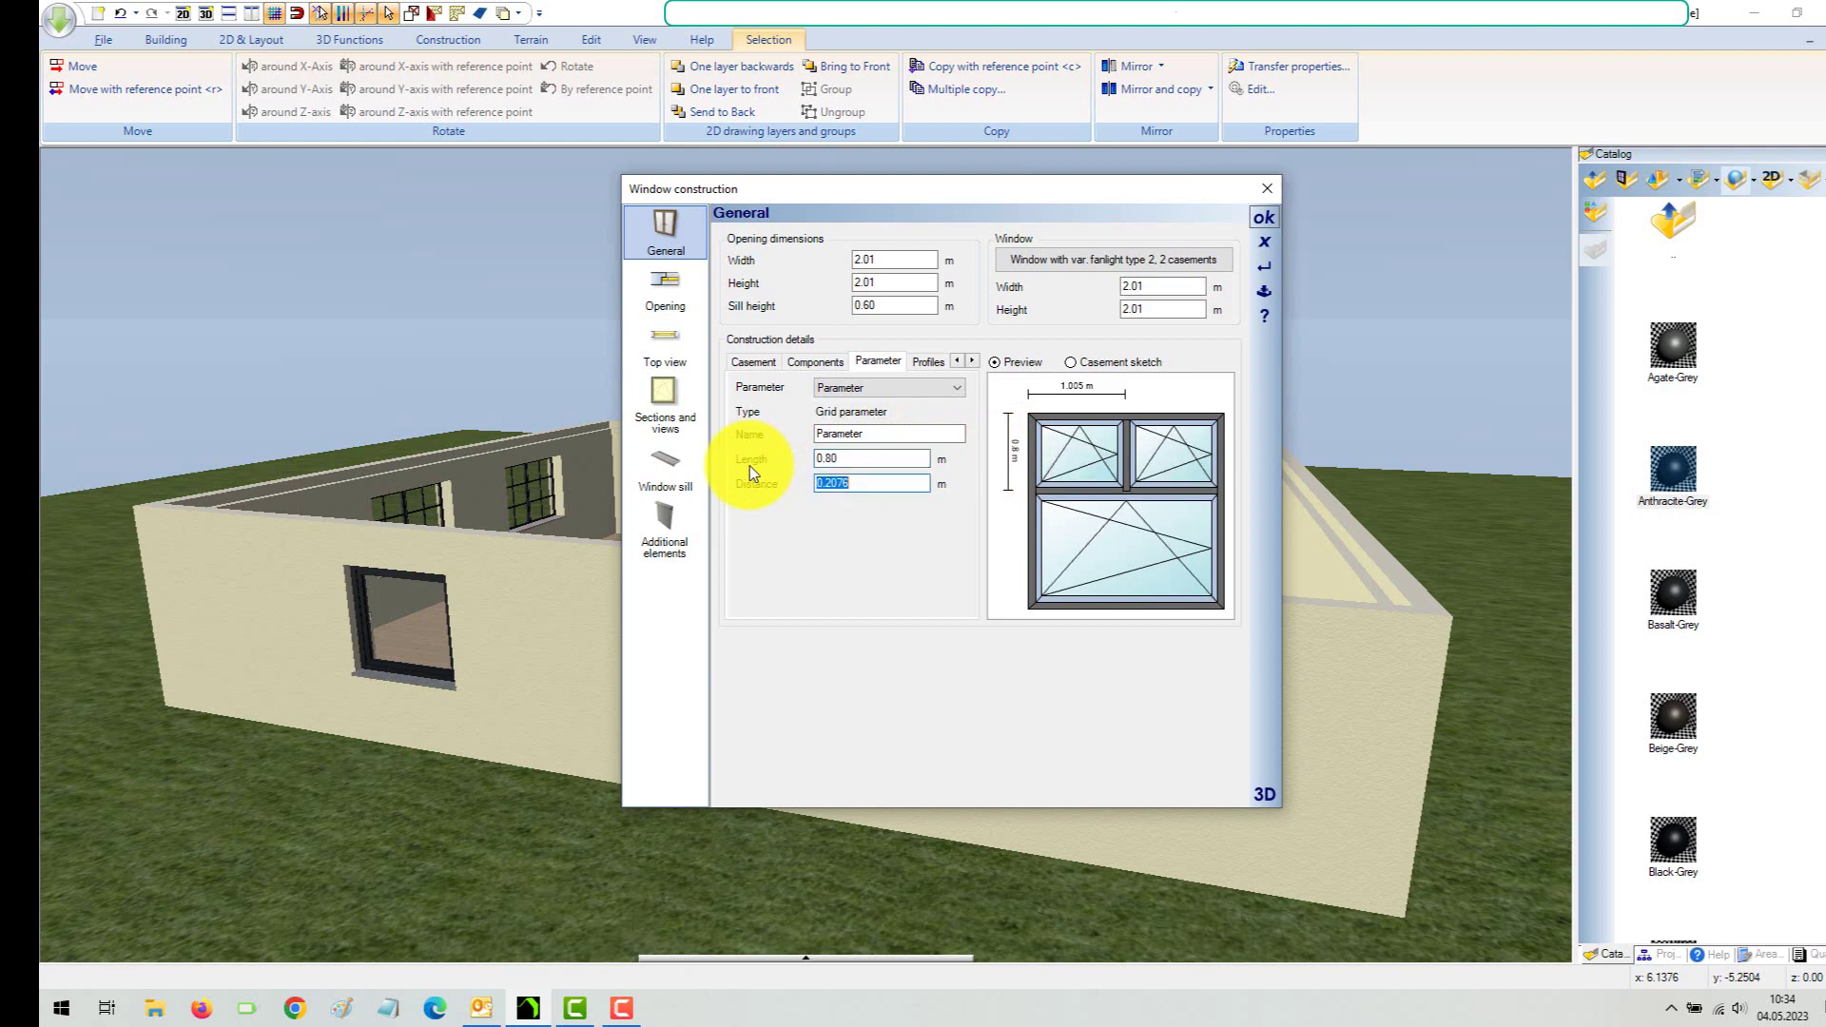
Set the profile width of the Flügelprofil to 0.01 m, confirm the window settings and deselect the window
left_click(1130, 540)
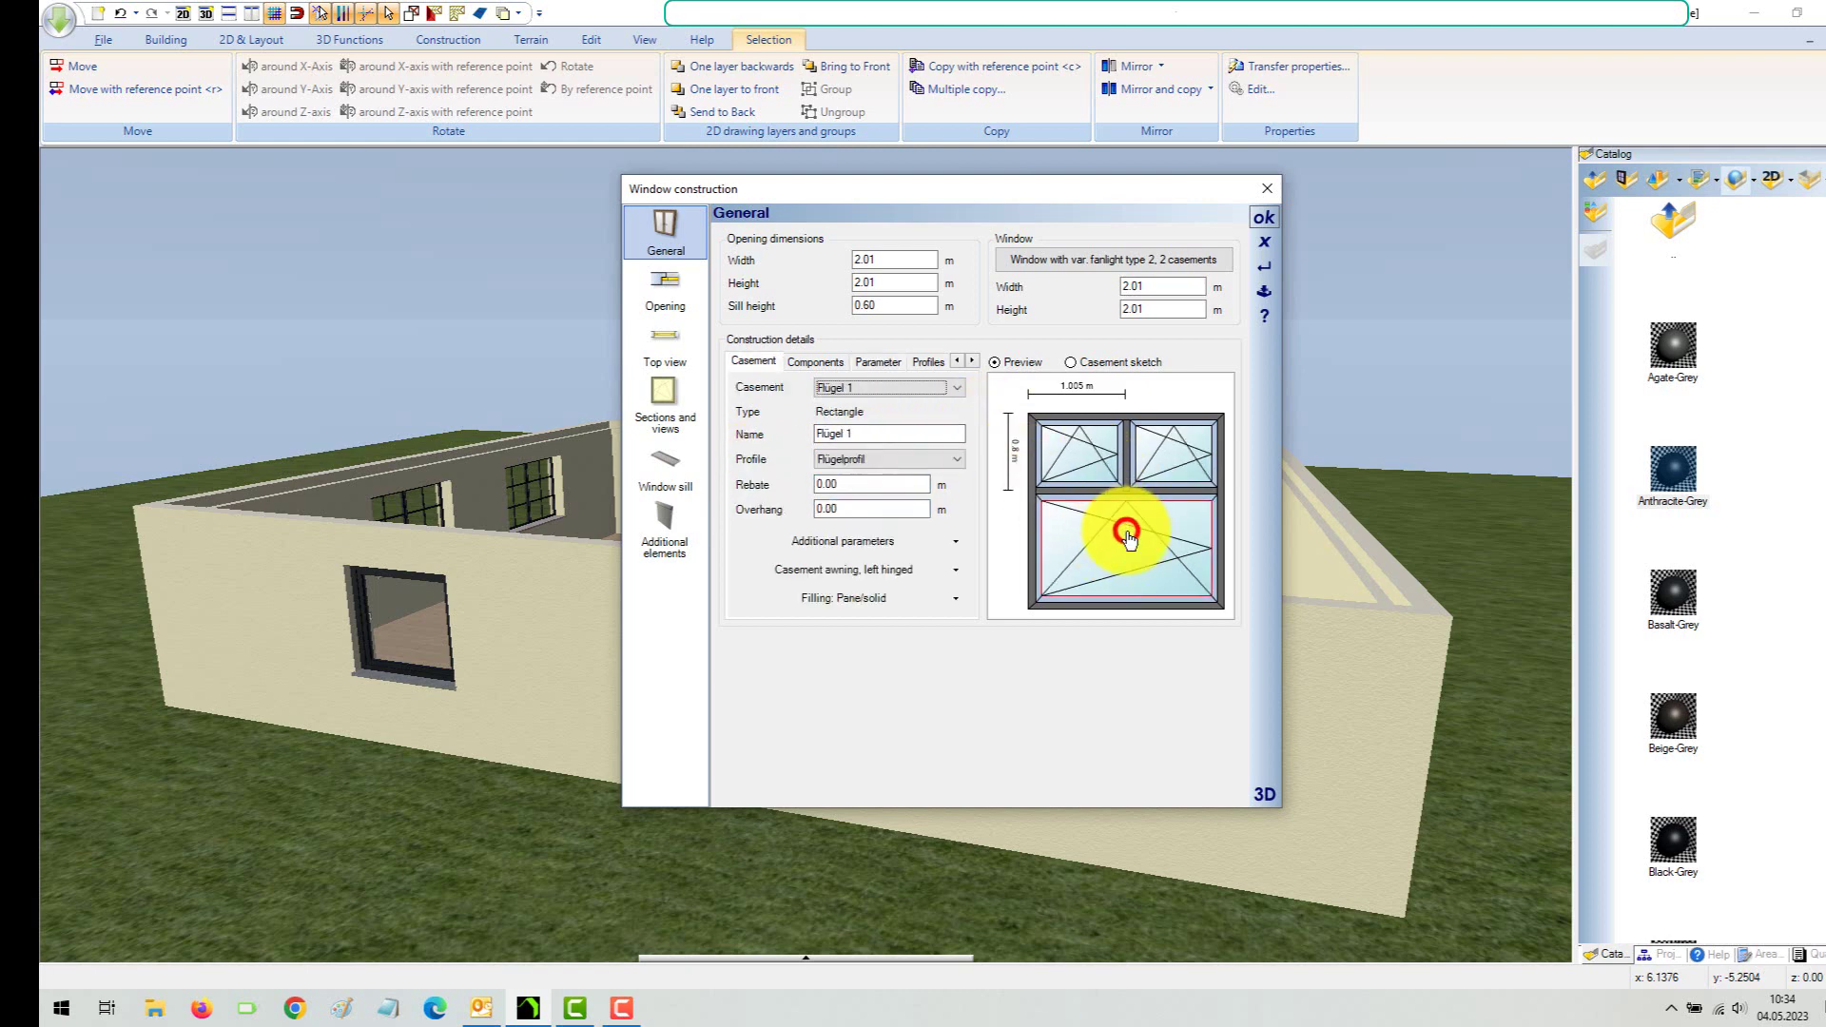
left_click(926, 360)
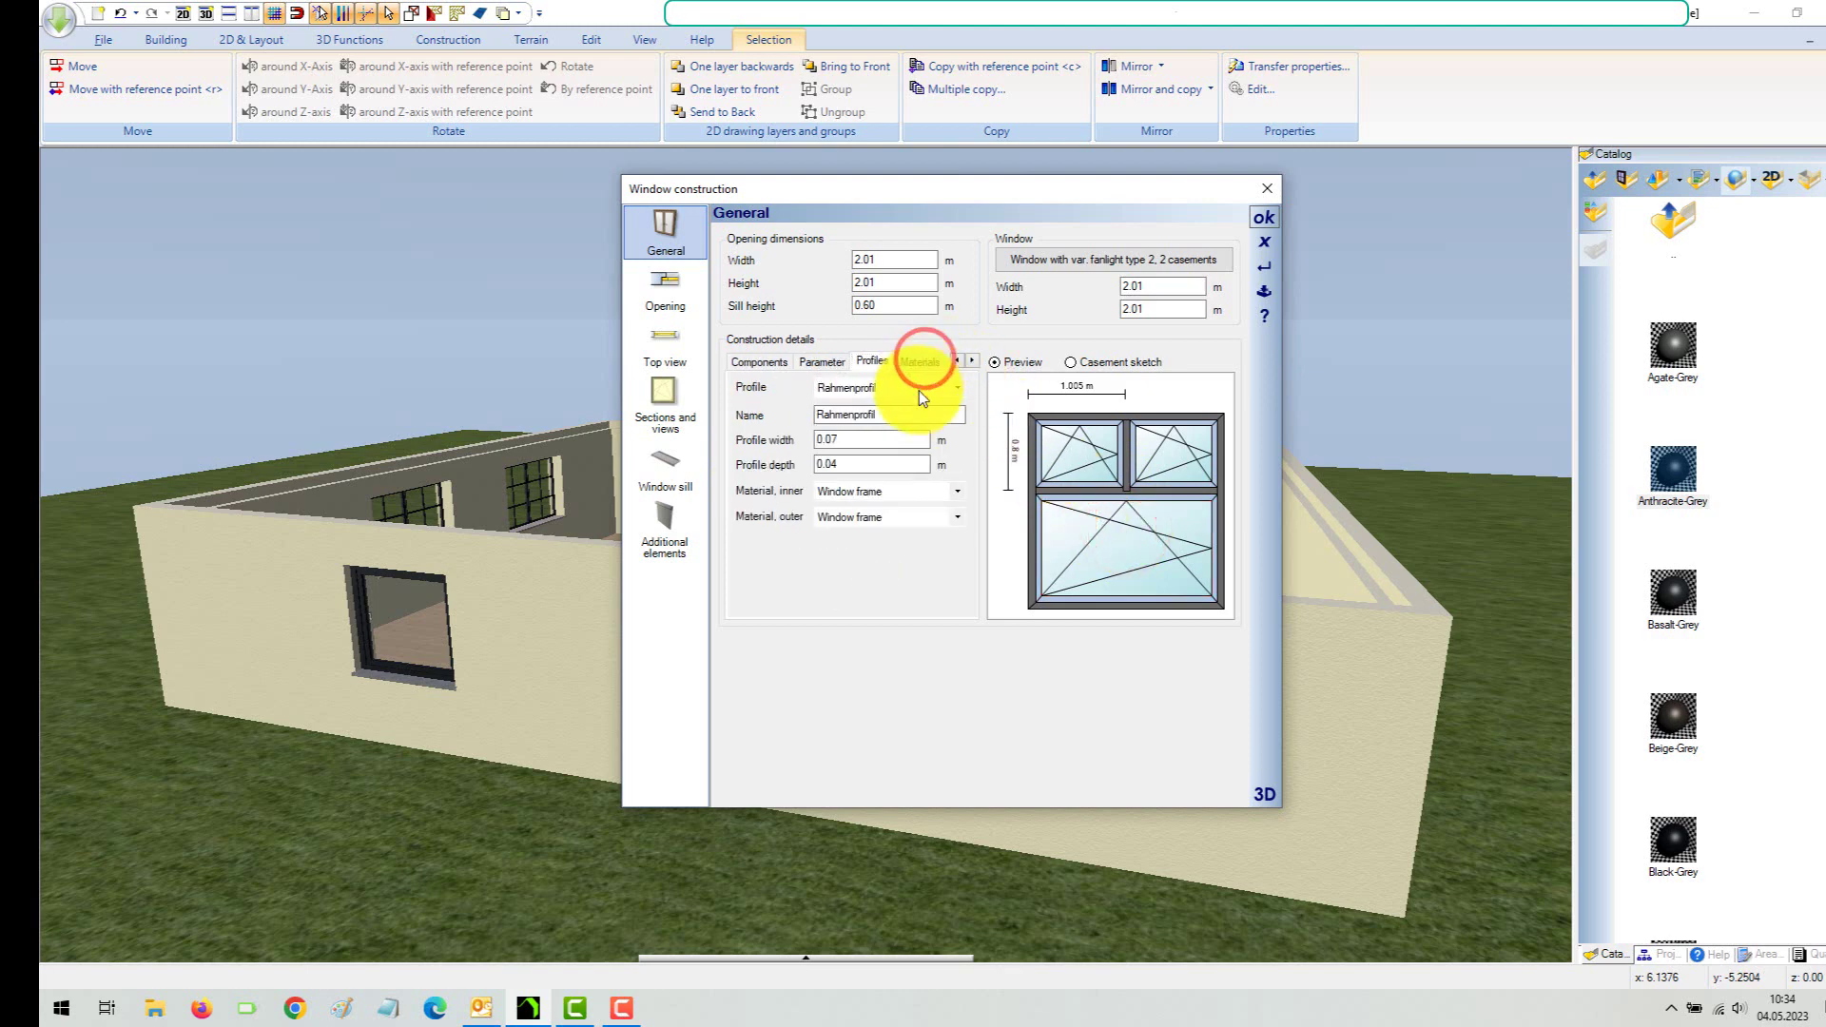
left_click(955, 388)
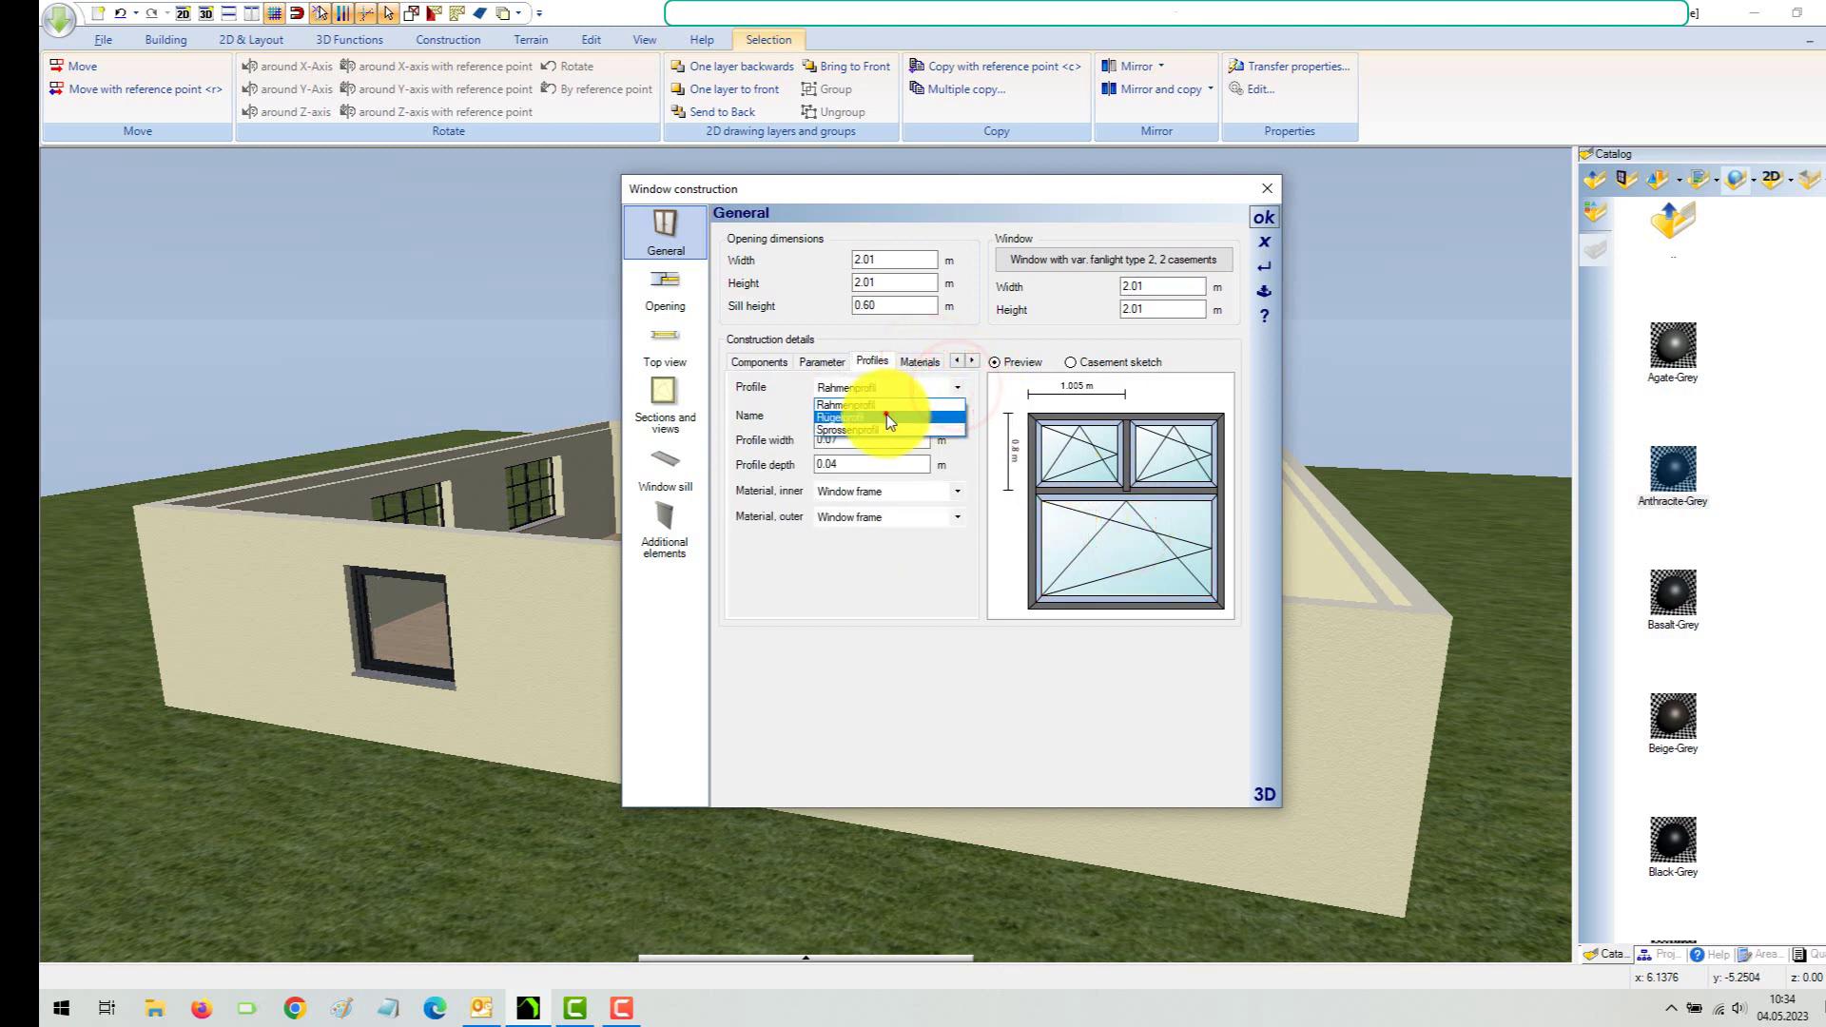
left_click(886, 414)
left_click(861, 441)
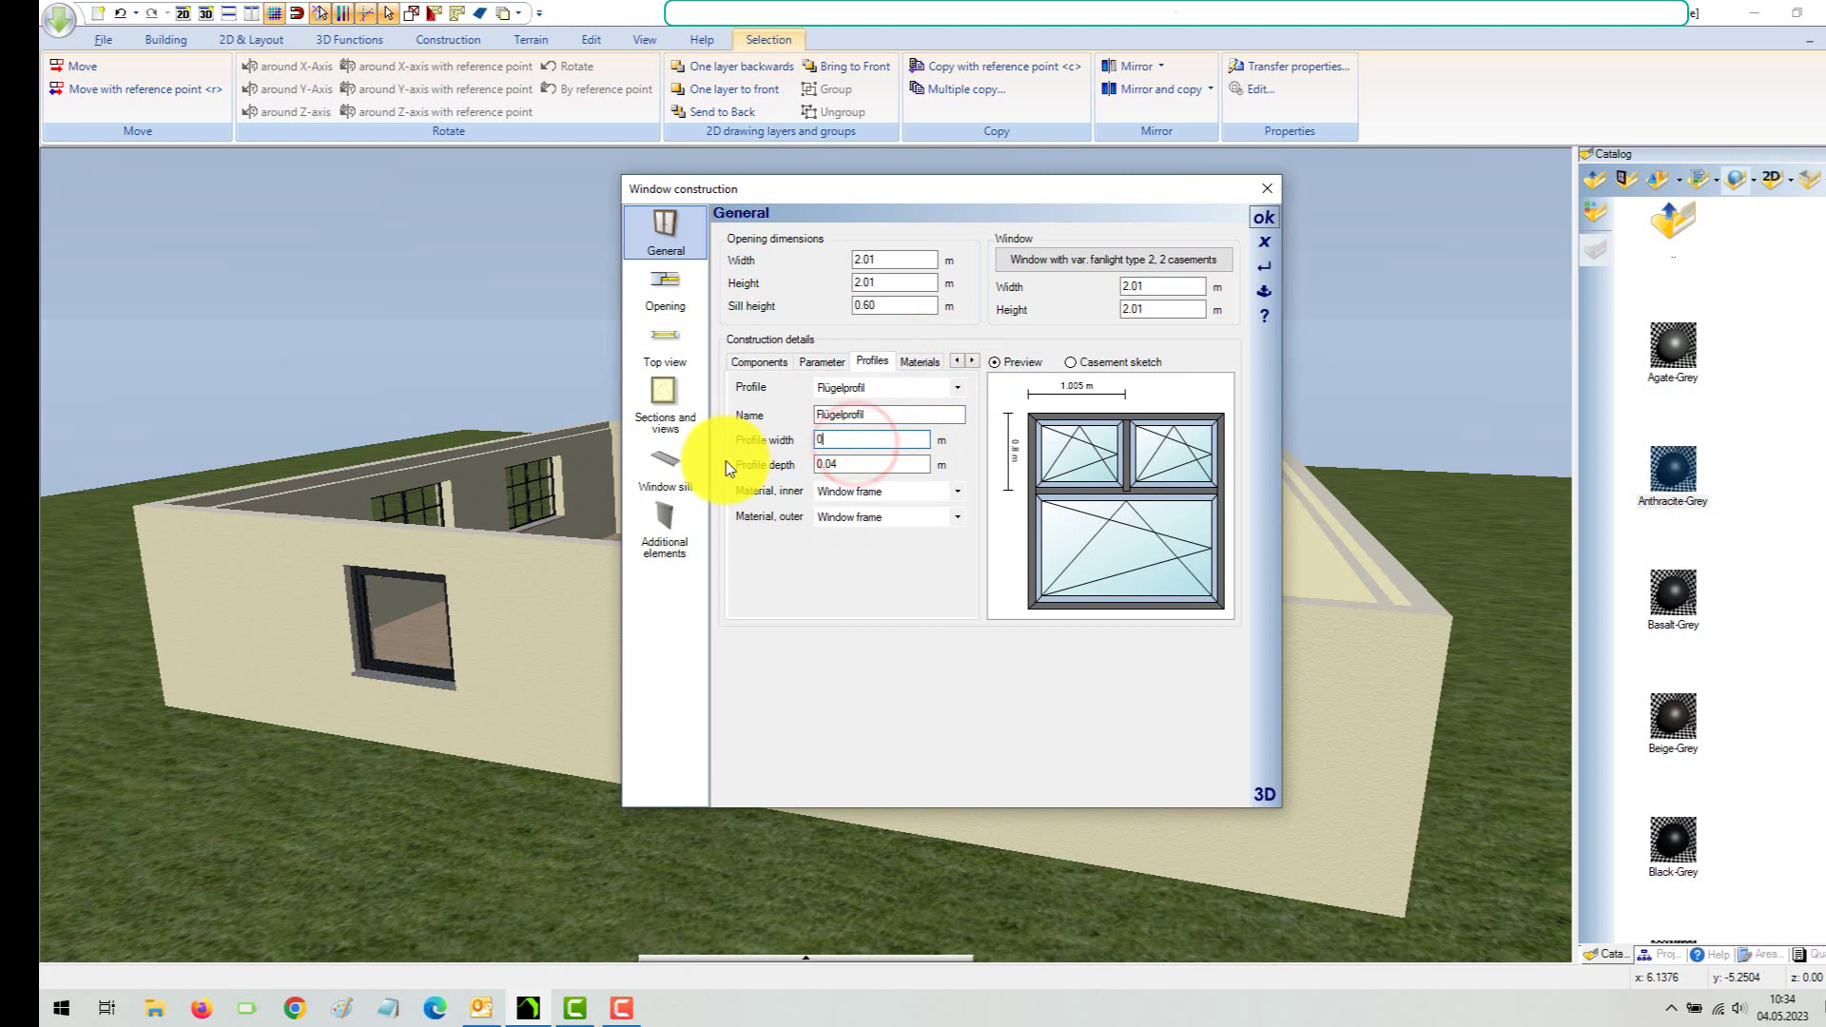
key("BackSpace")
type("1")
key("Tab")
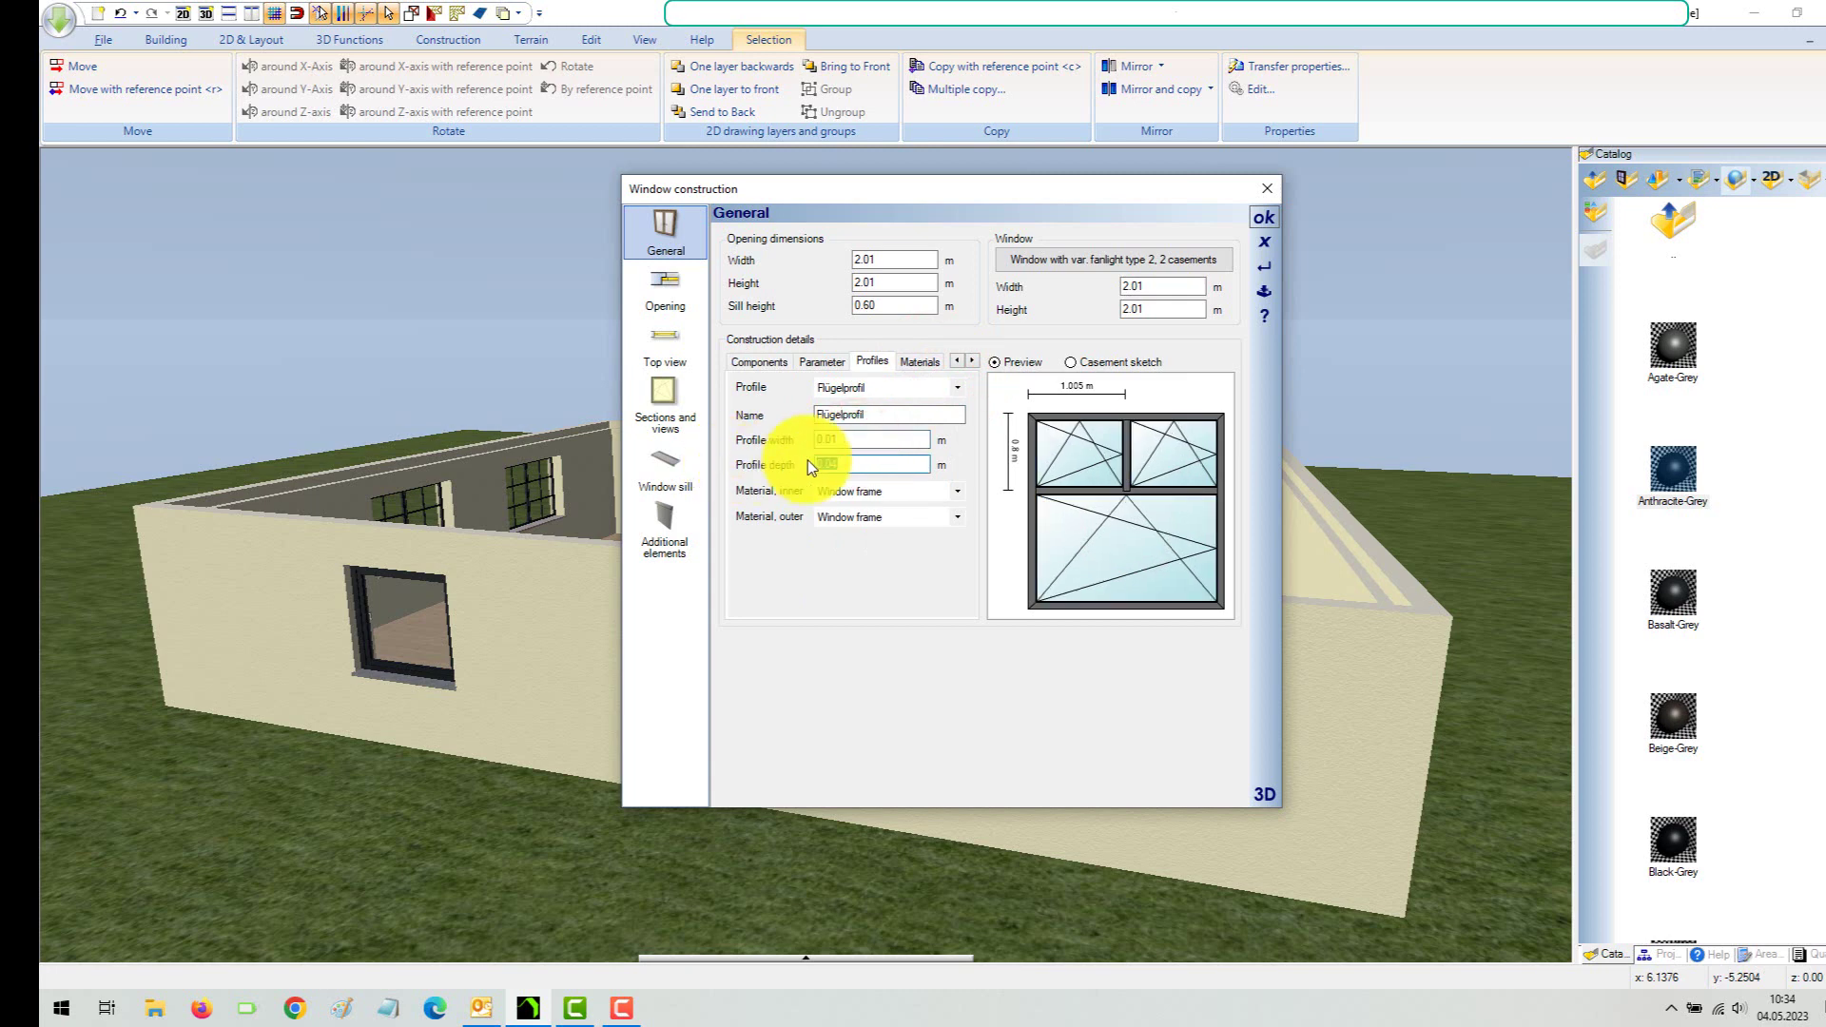
left_click(1265, 222)
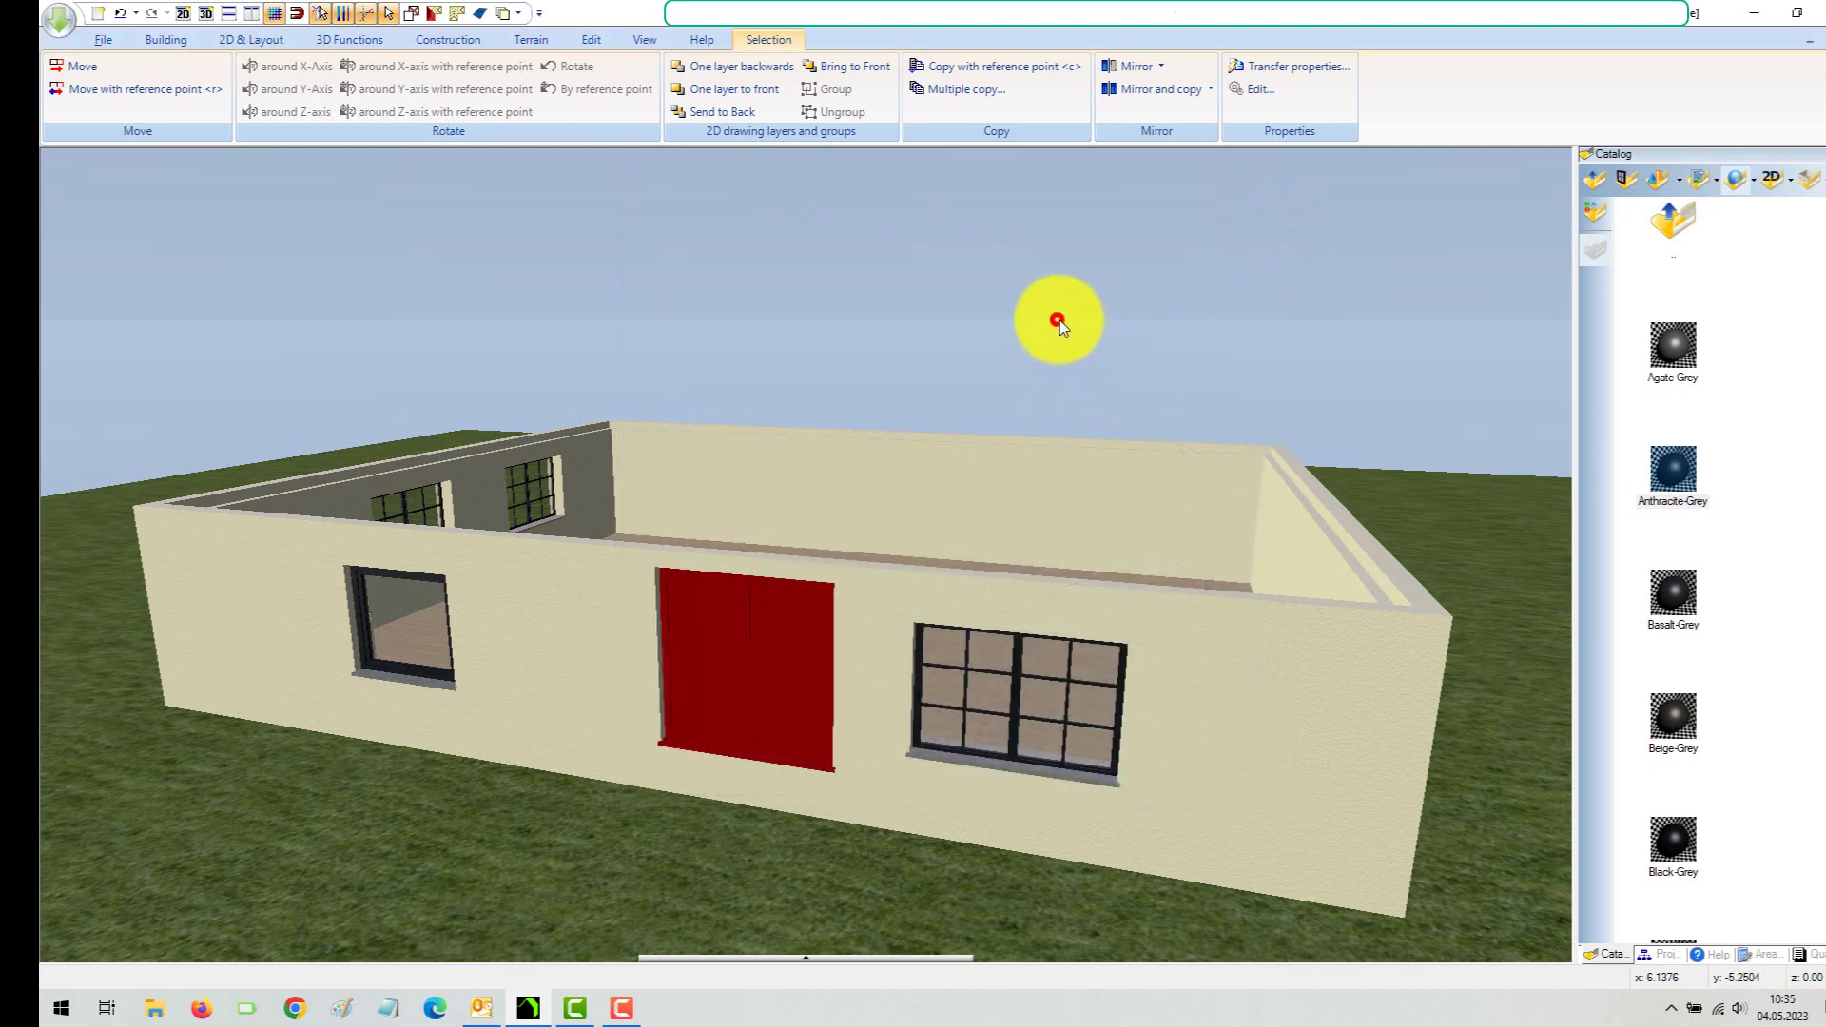
left_click(1057, 320)
Review the lower casement's additional parameters, casement type and filling options in the fanlight window's settings, then close the settings and deselect the window
left_click_drag(1067, 380, 831, 534)
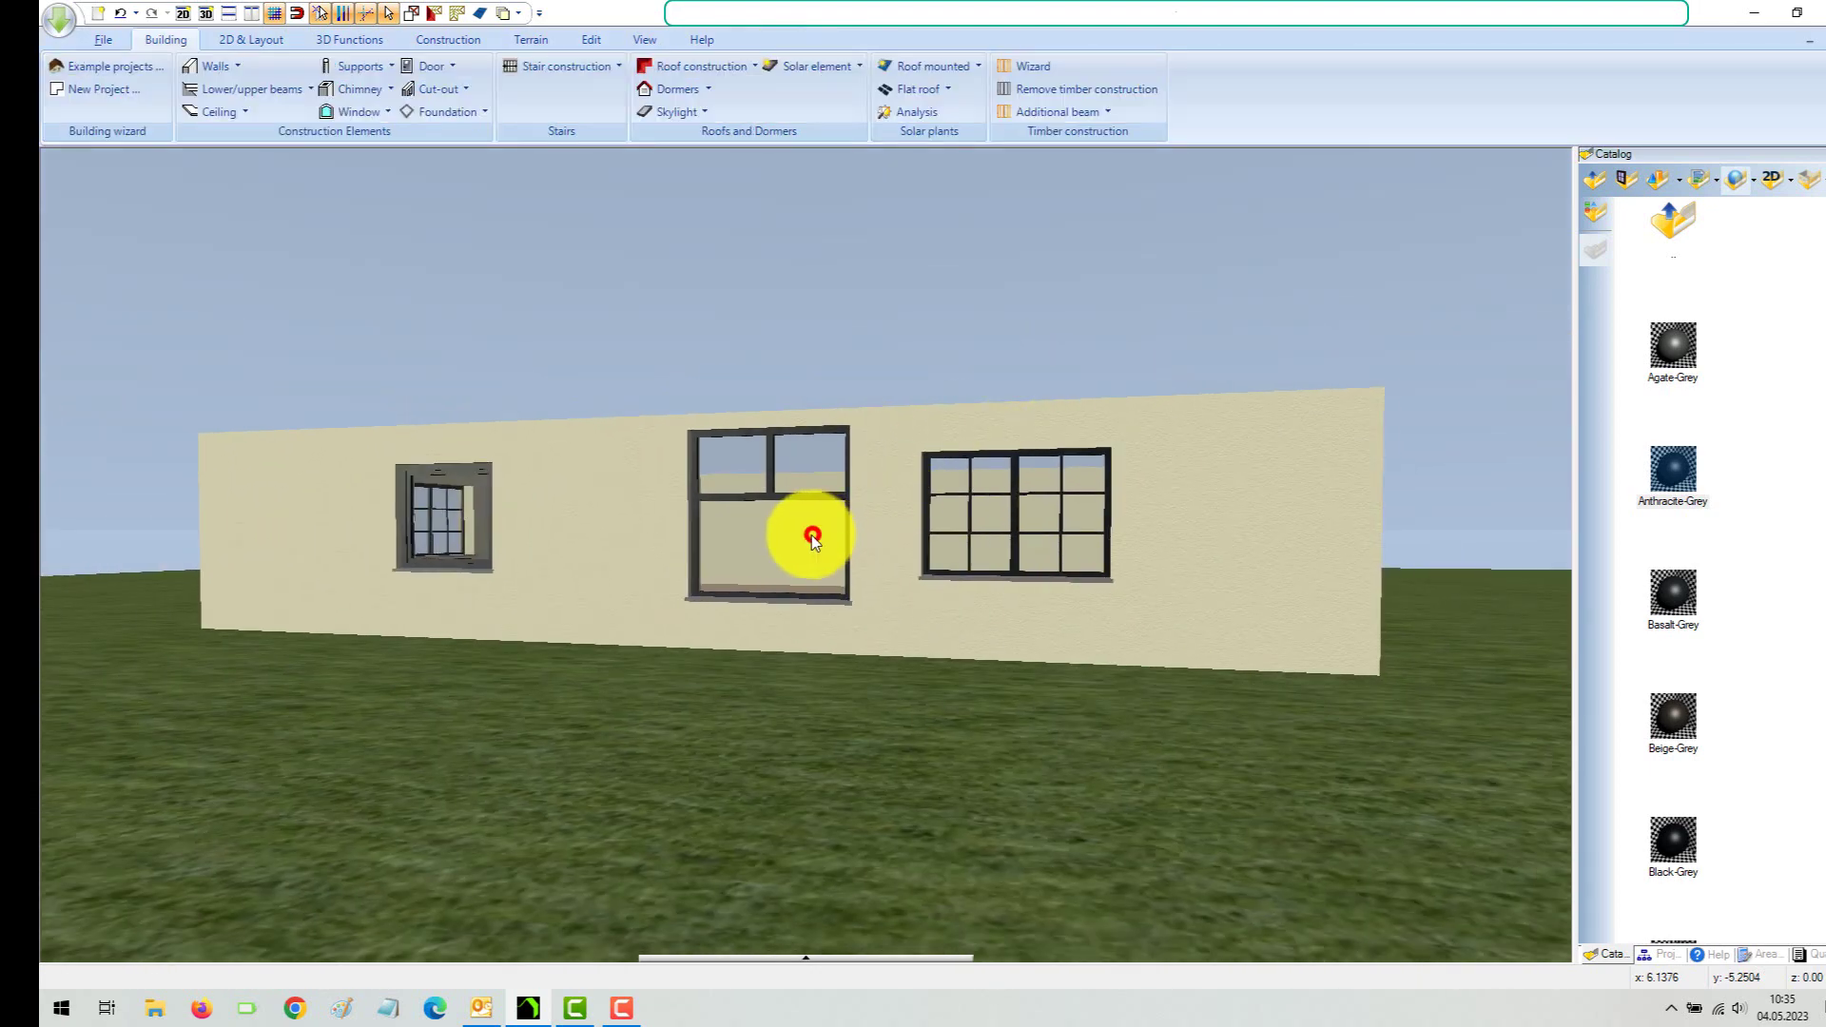
left_click(812, 538)
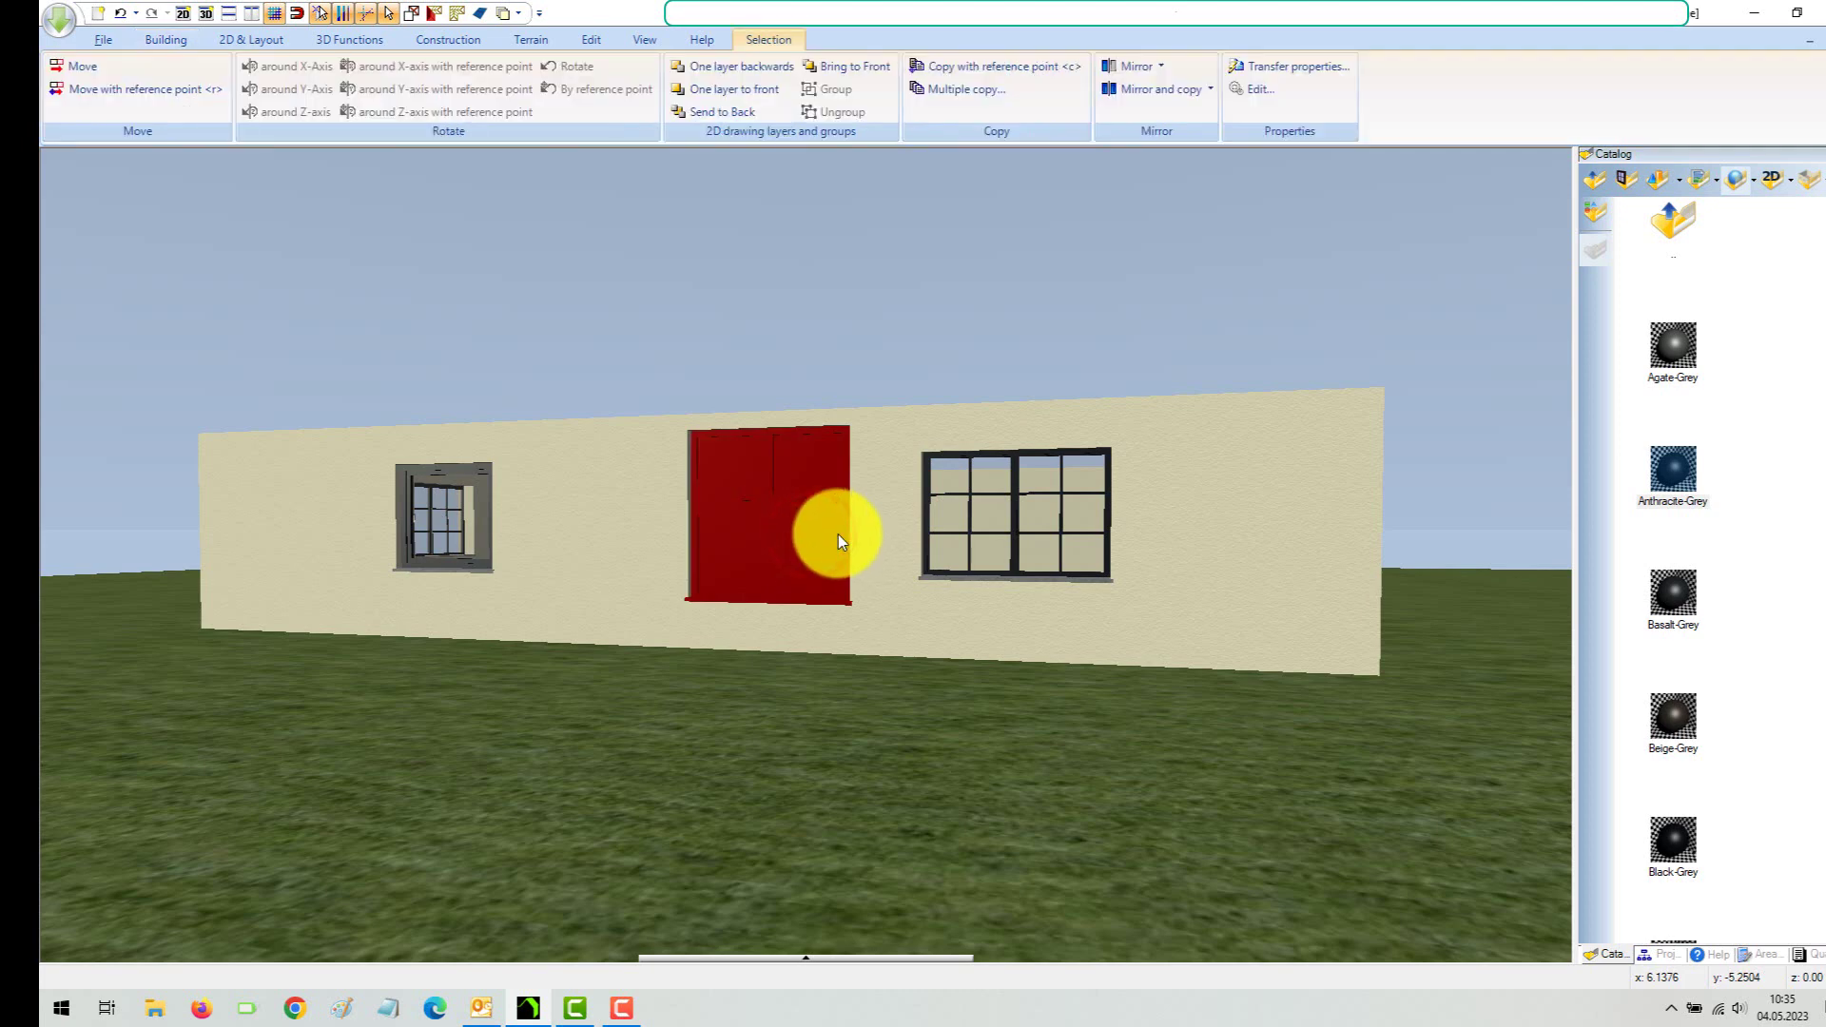
double_click(837, 534)
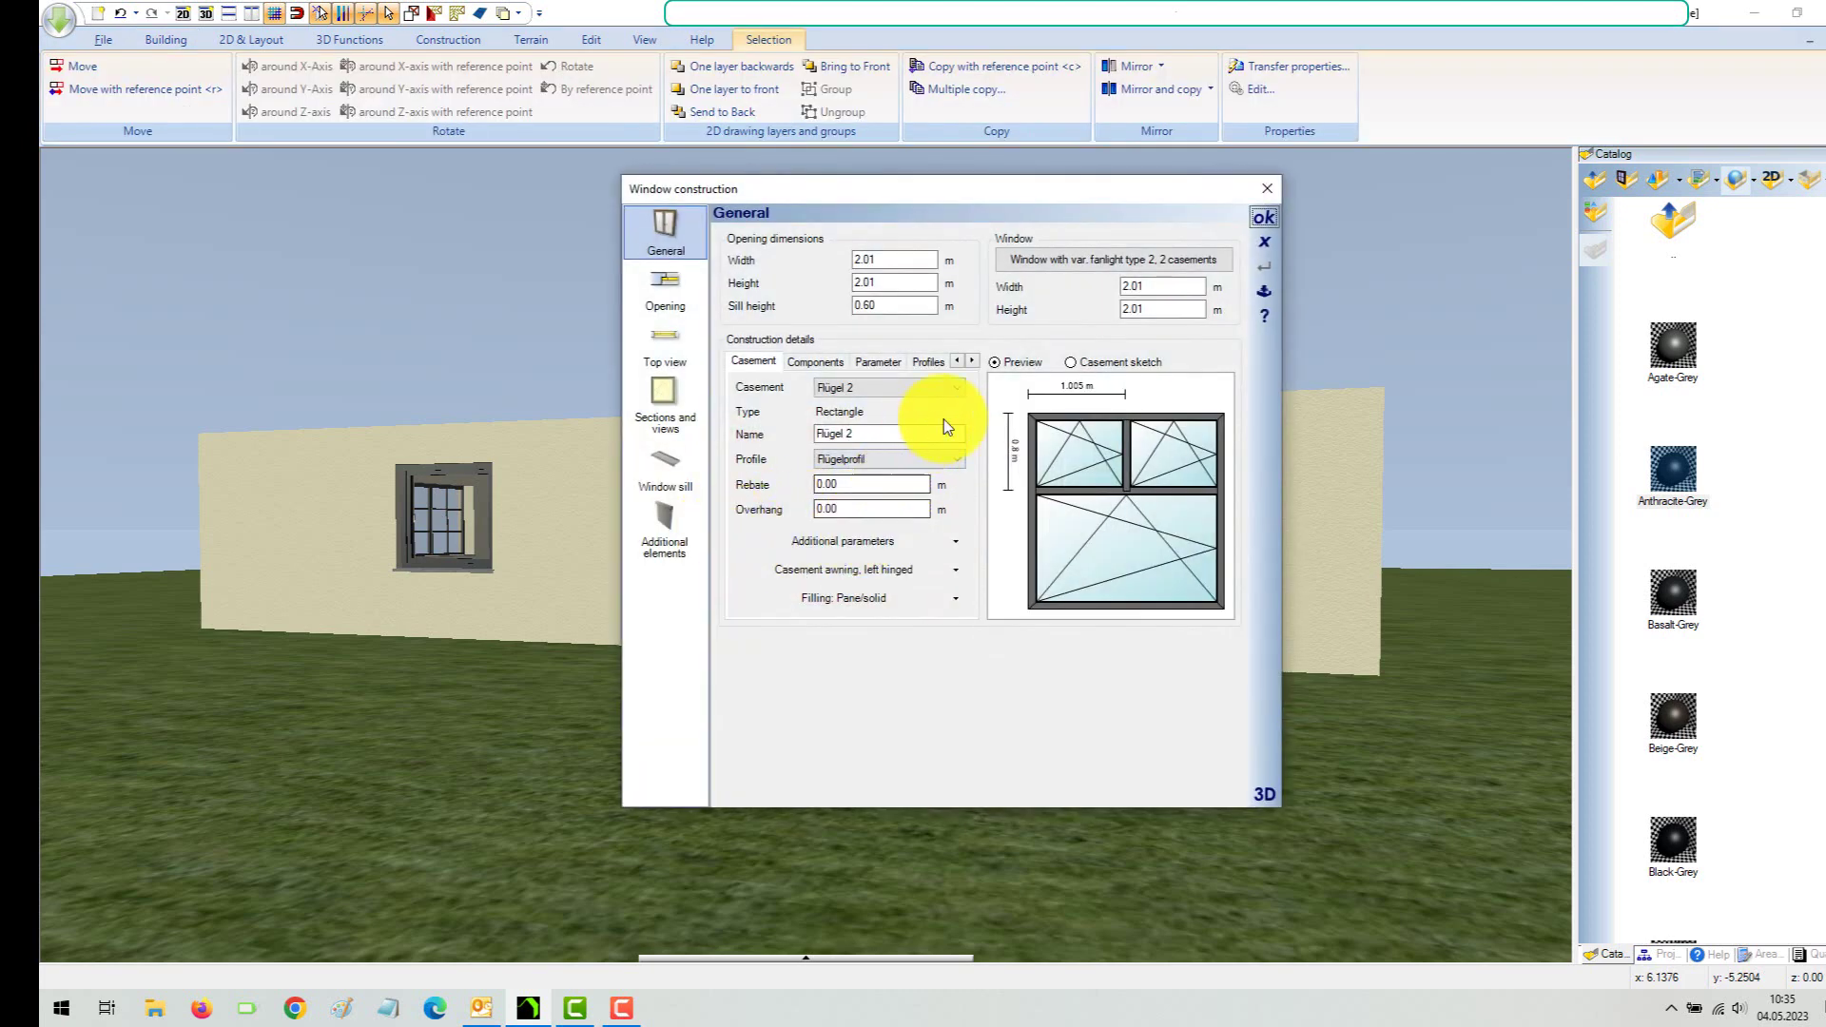
left_click(1101, 530)
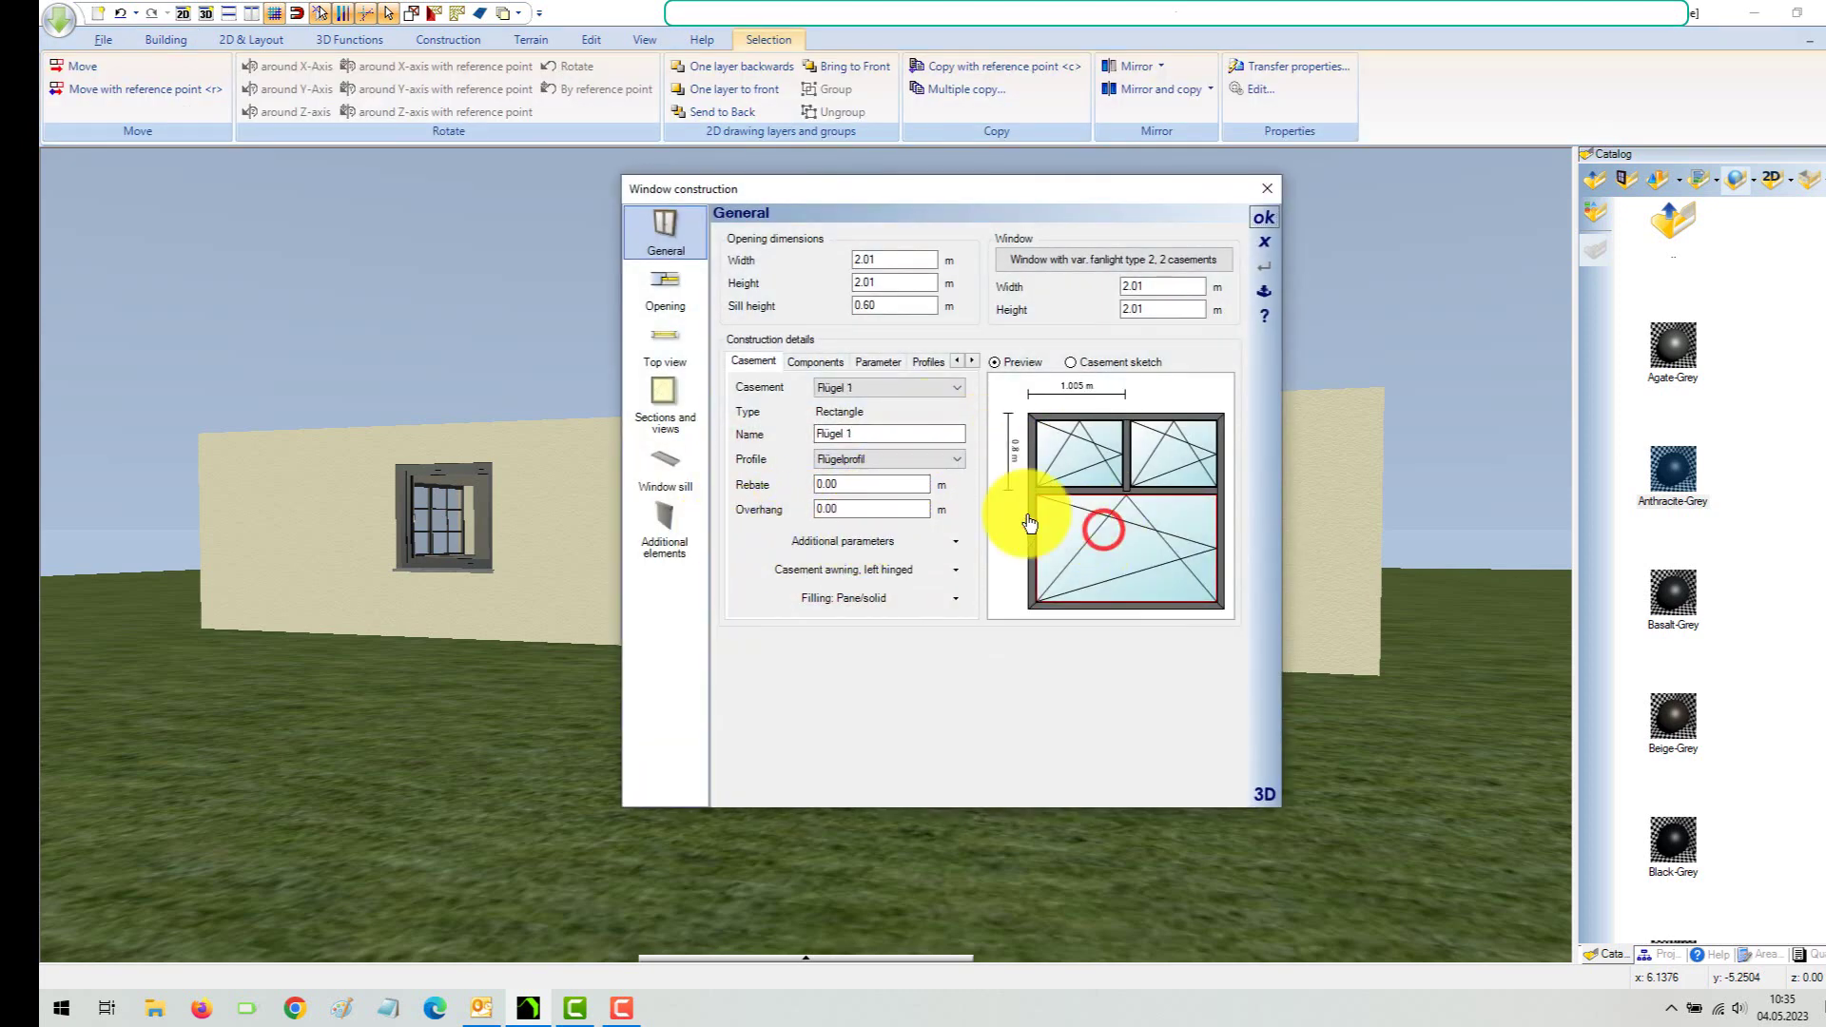
left_click(954, 541)
left_click(954, 541)
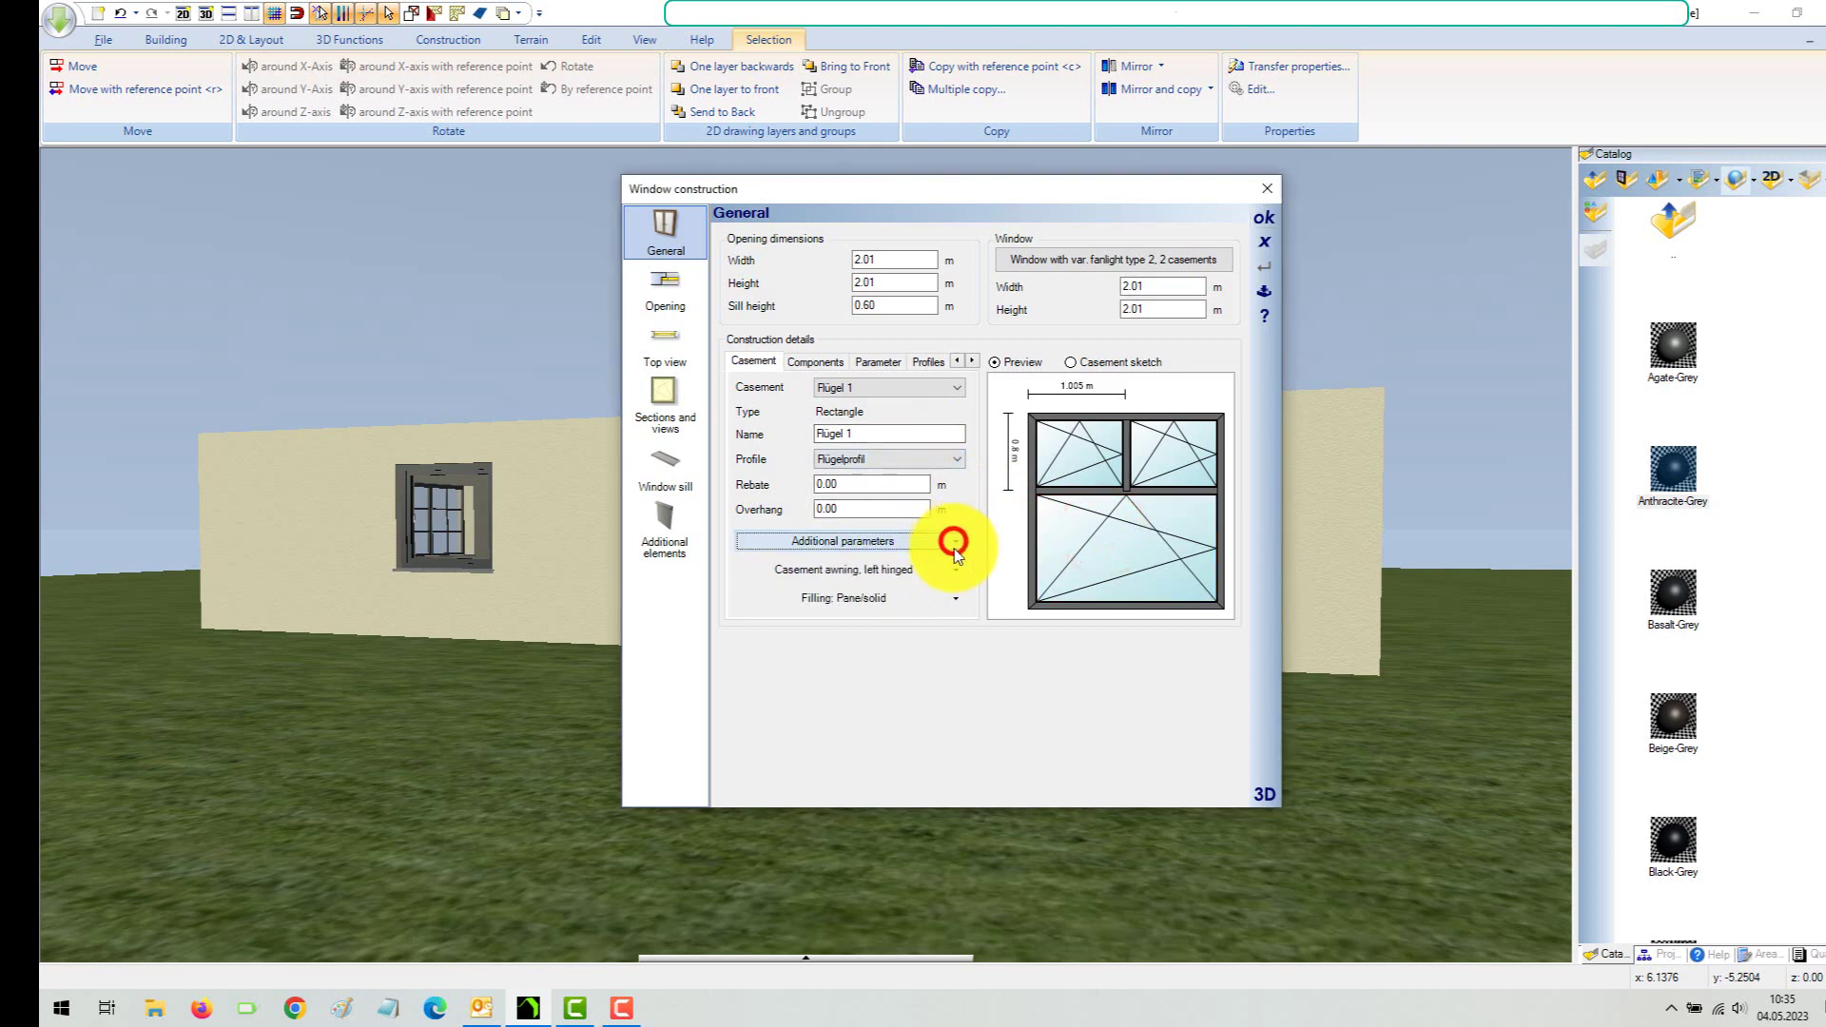
left_click(955, 567)
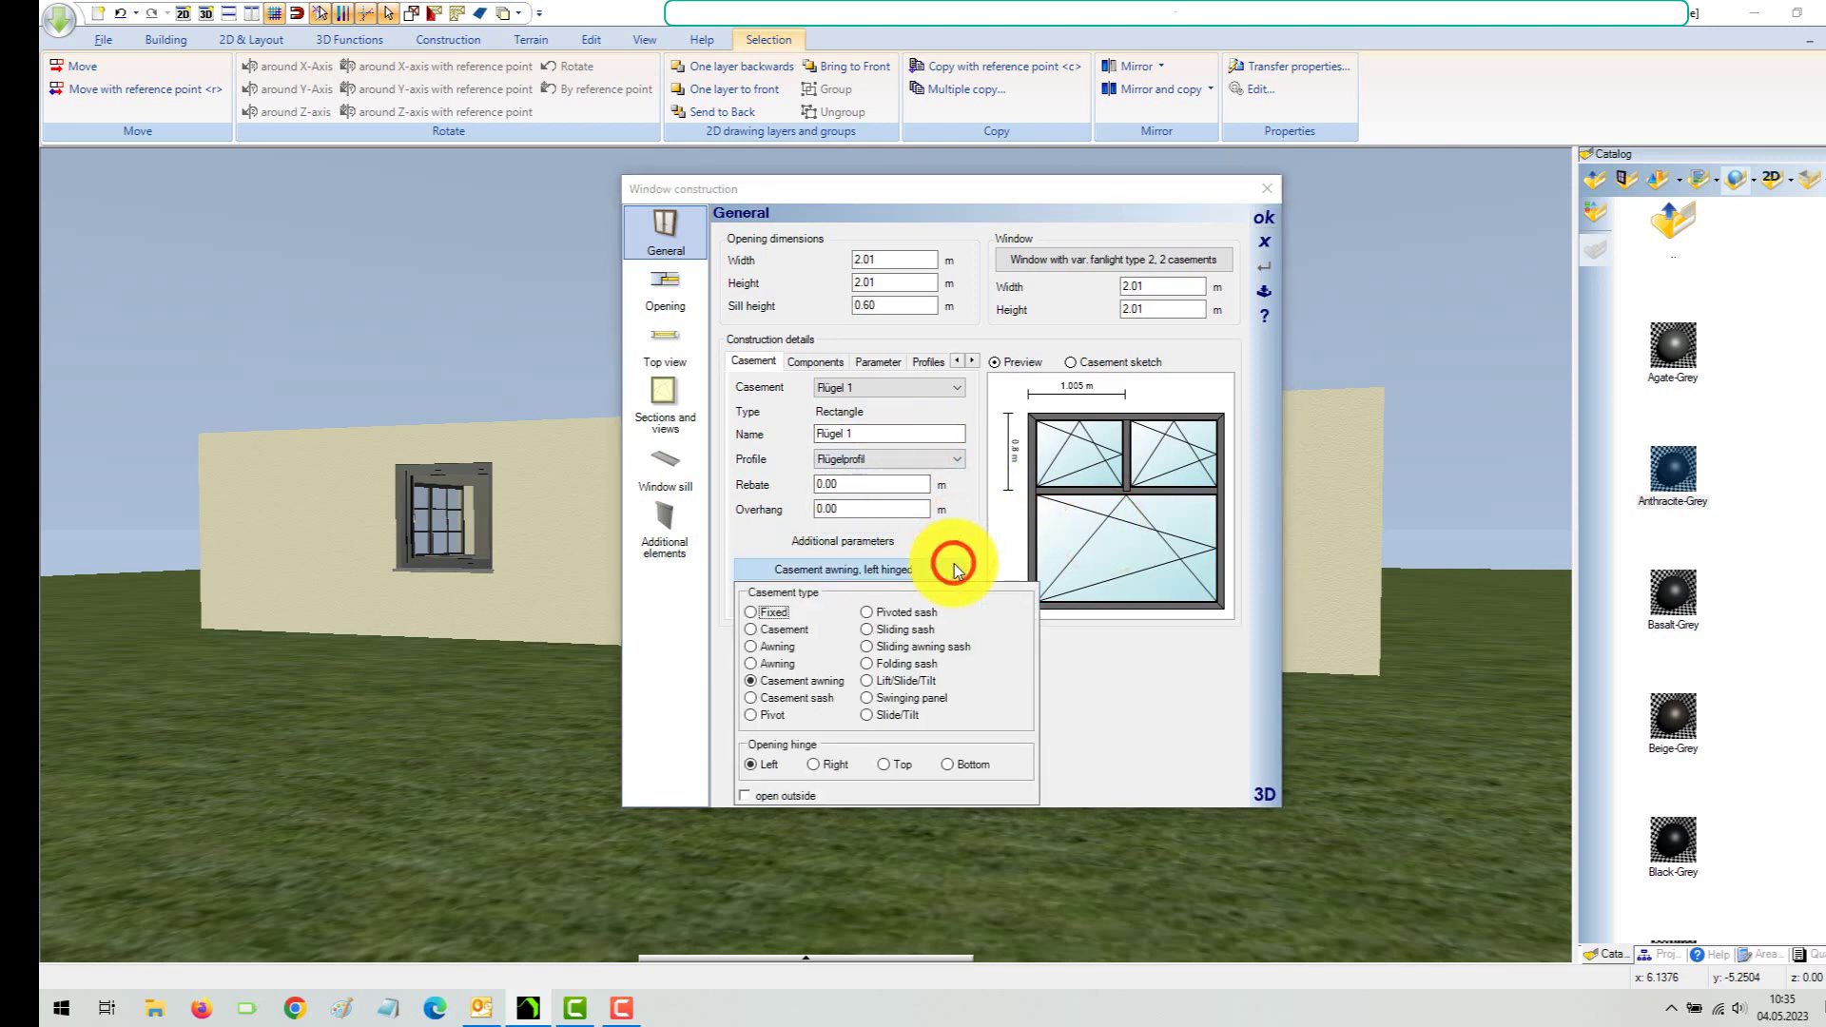
left_click(955, 567)
left_click(955, 597)
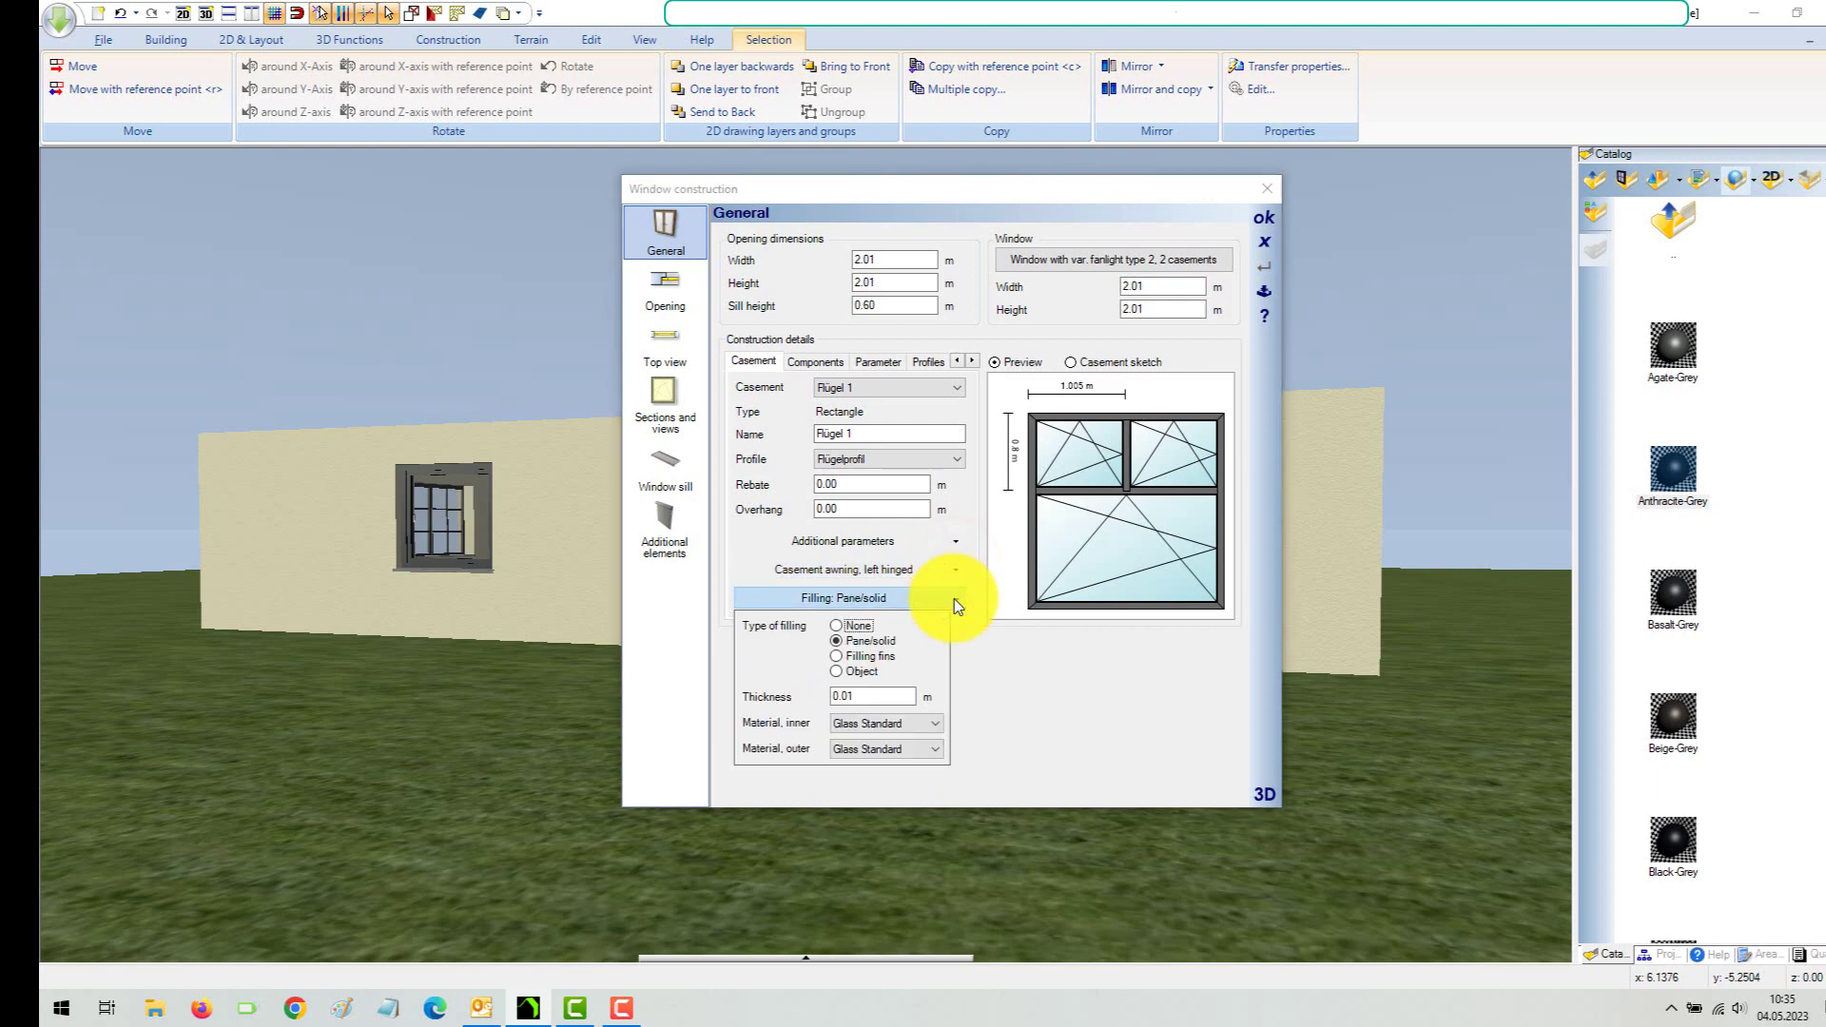
left_click(955, 597)
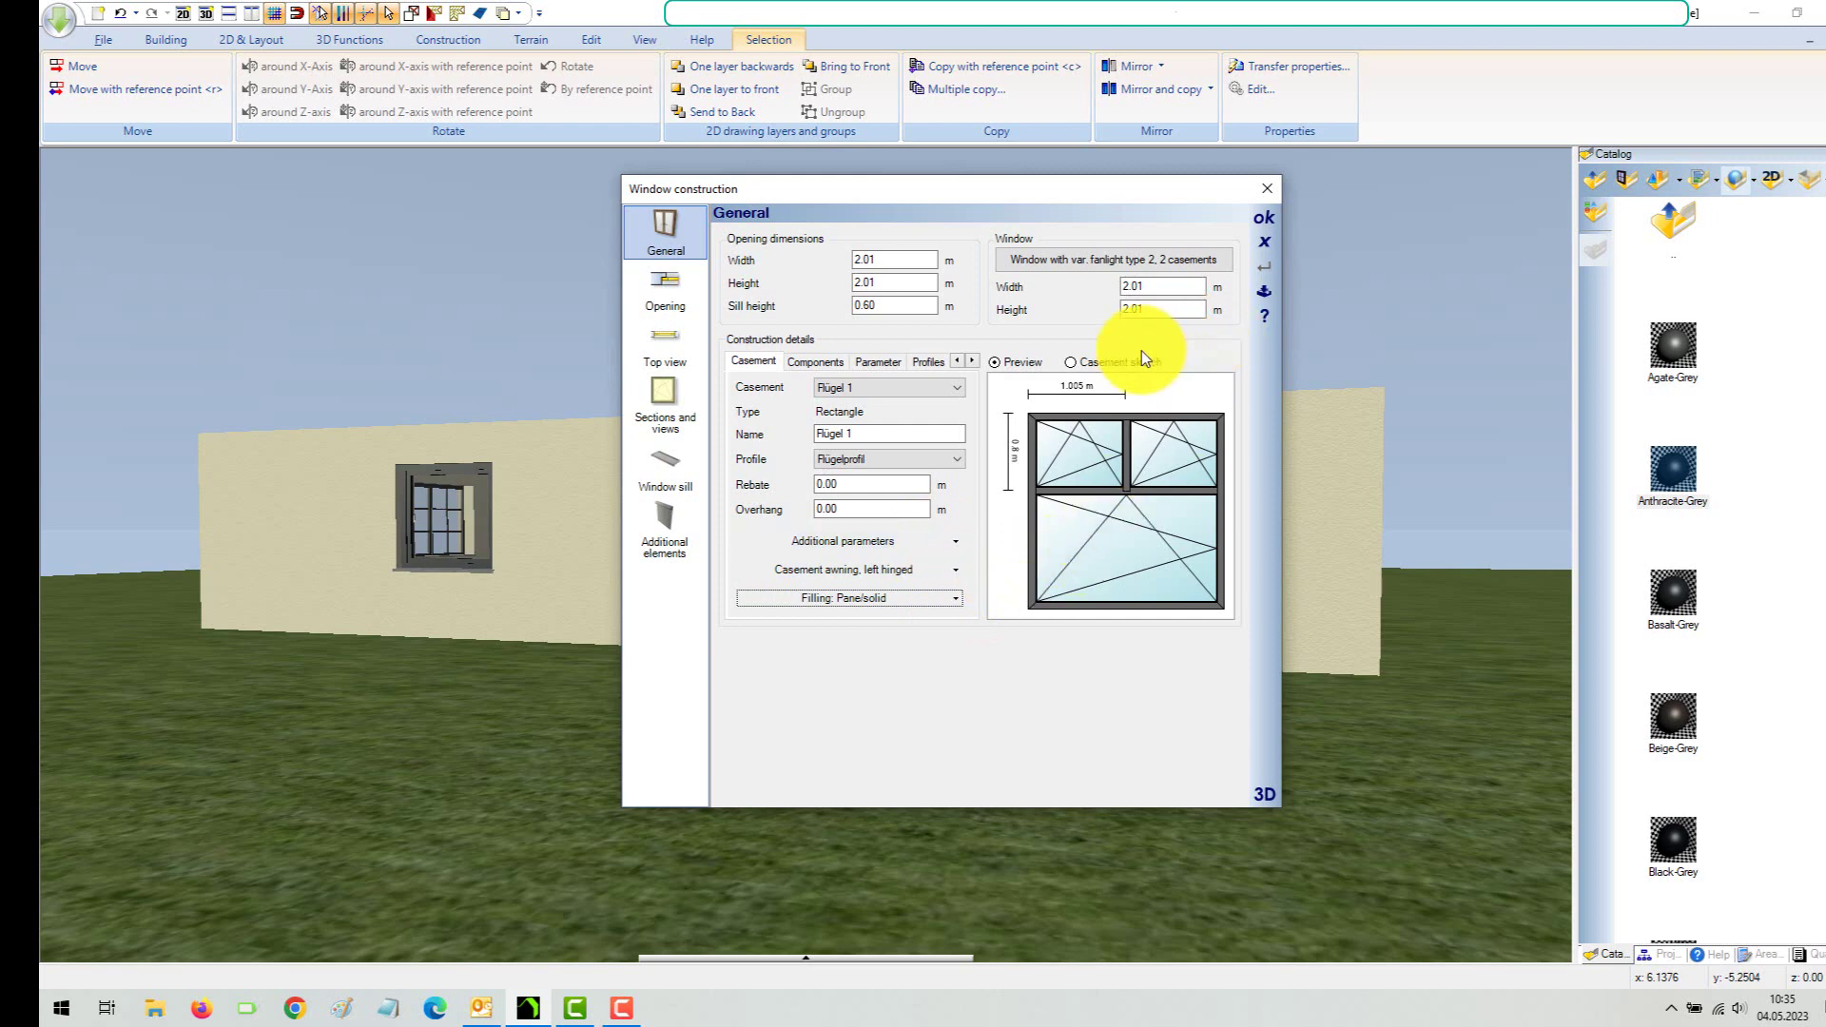
left_click(1266, 219)
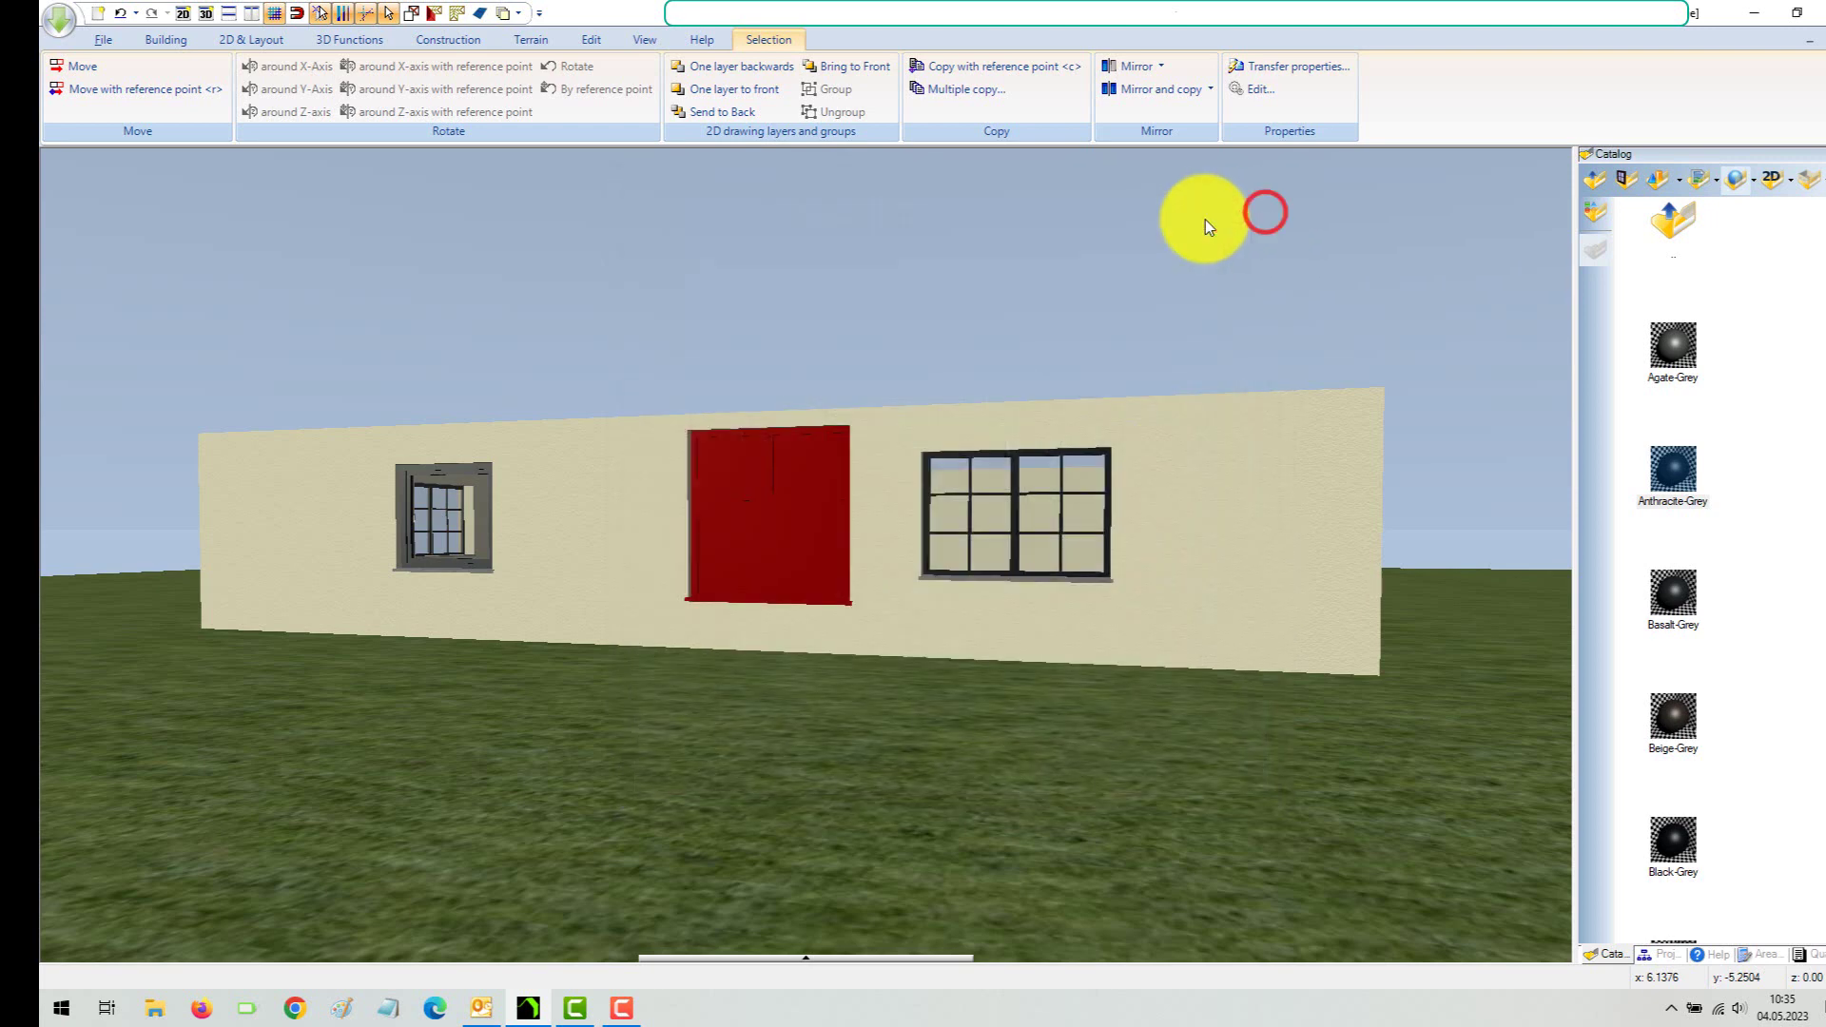
left_click(944, 292)
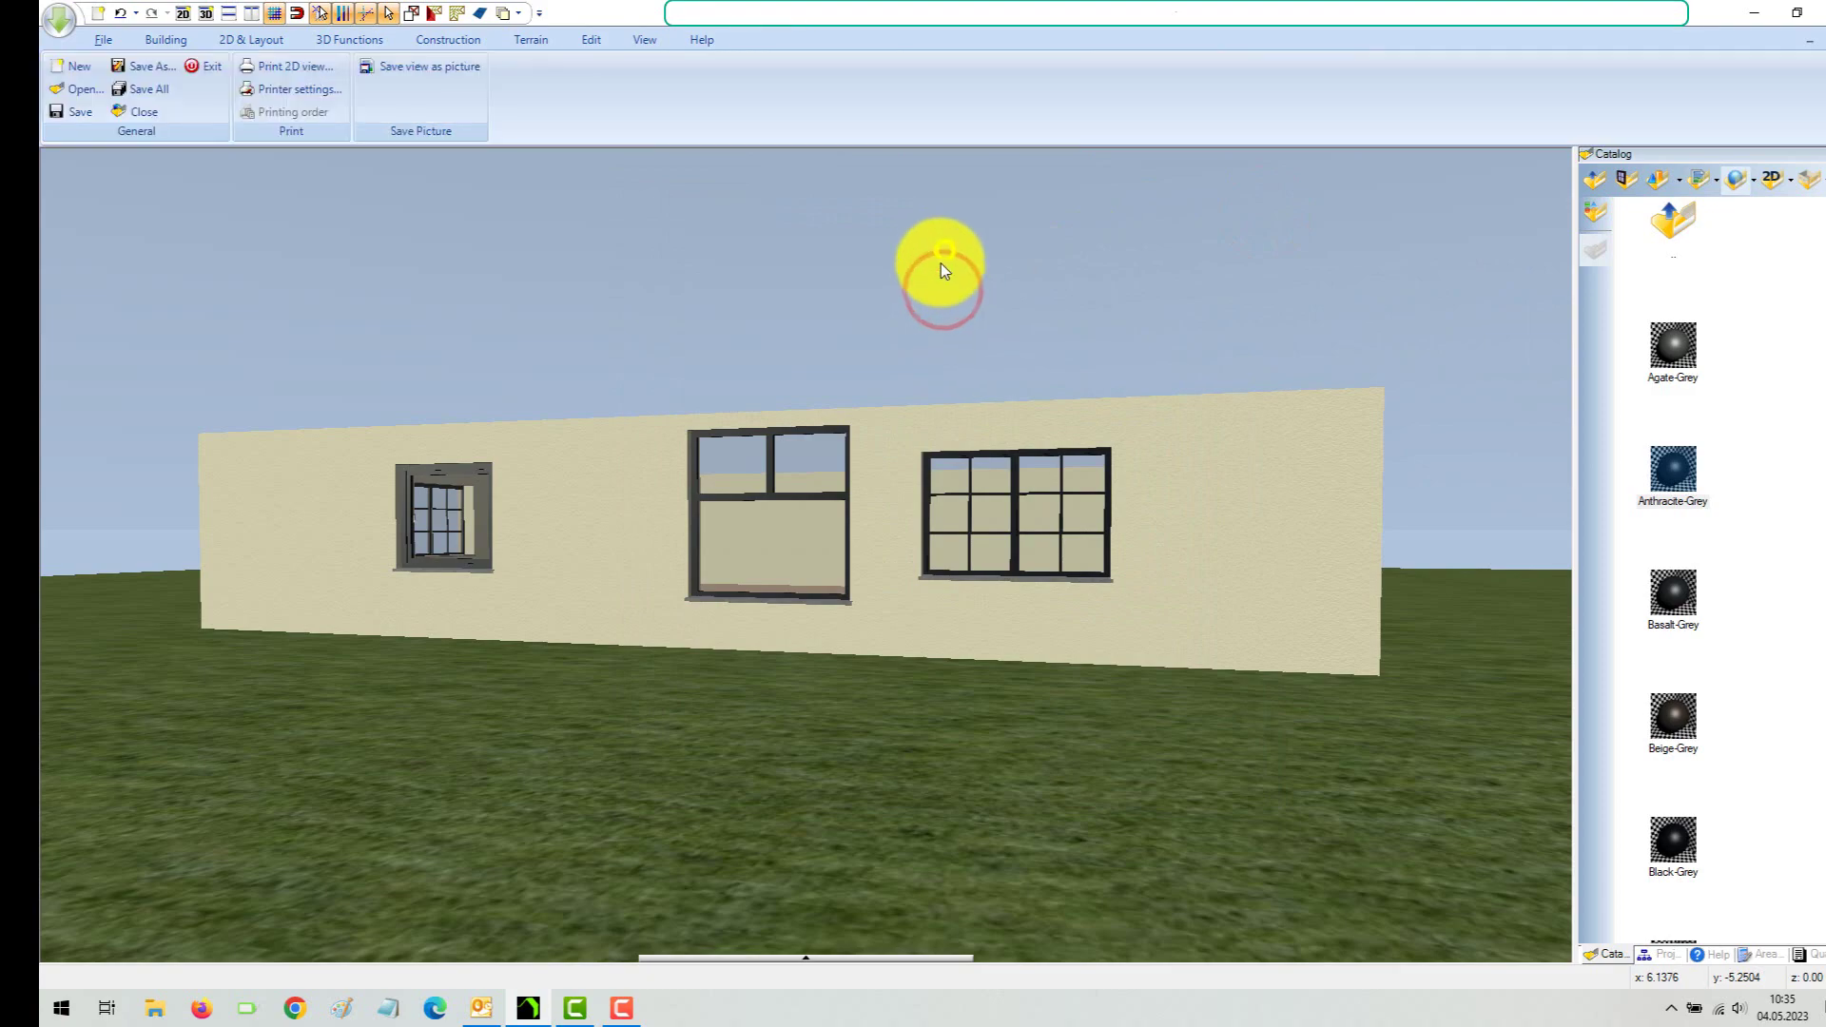
Inspect the fanlight window's frame and casements up close, and view the whole building from a raised corner
scroll(937, 305, "up", 8)
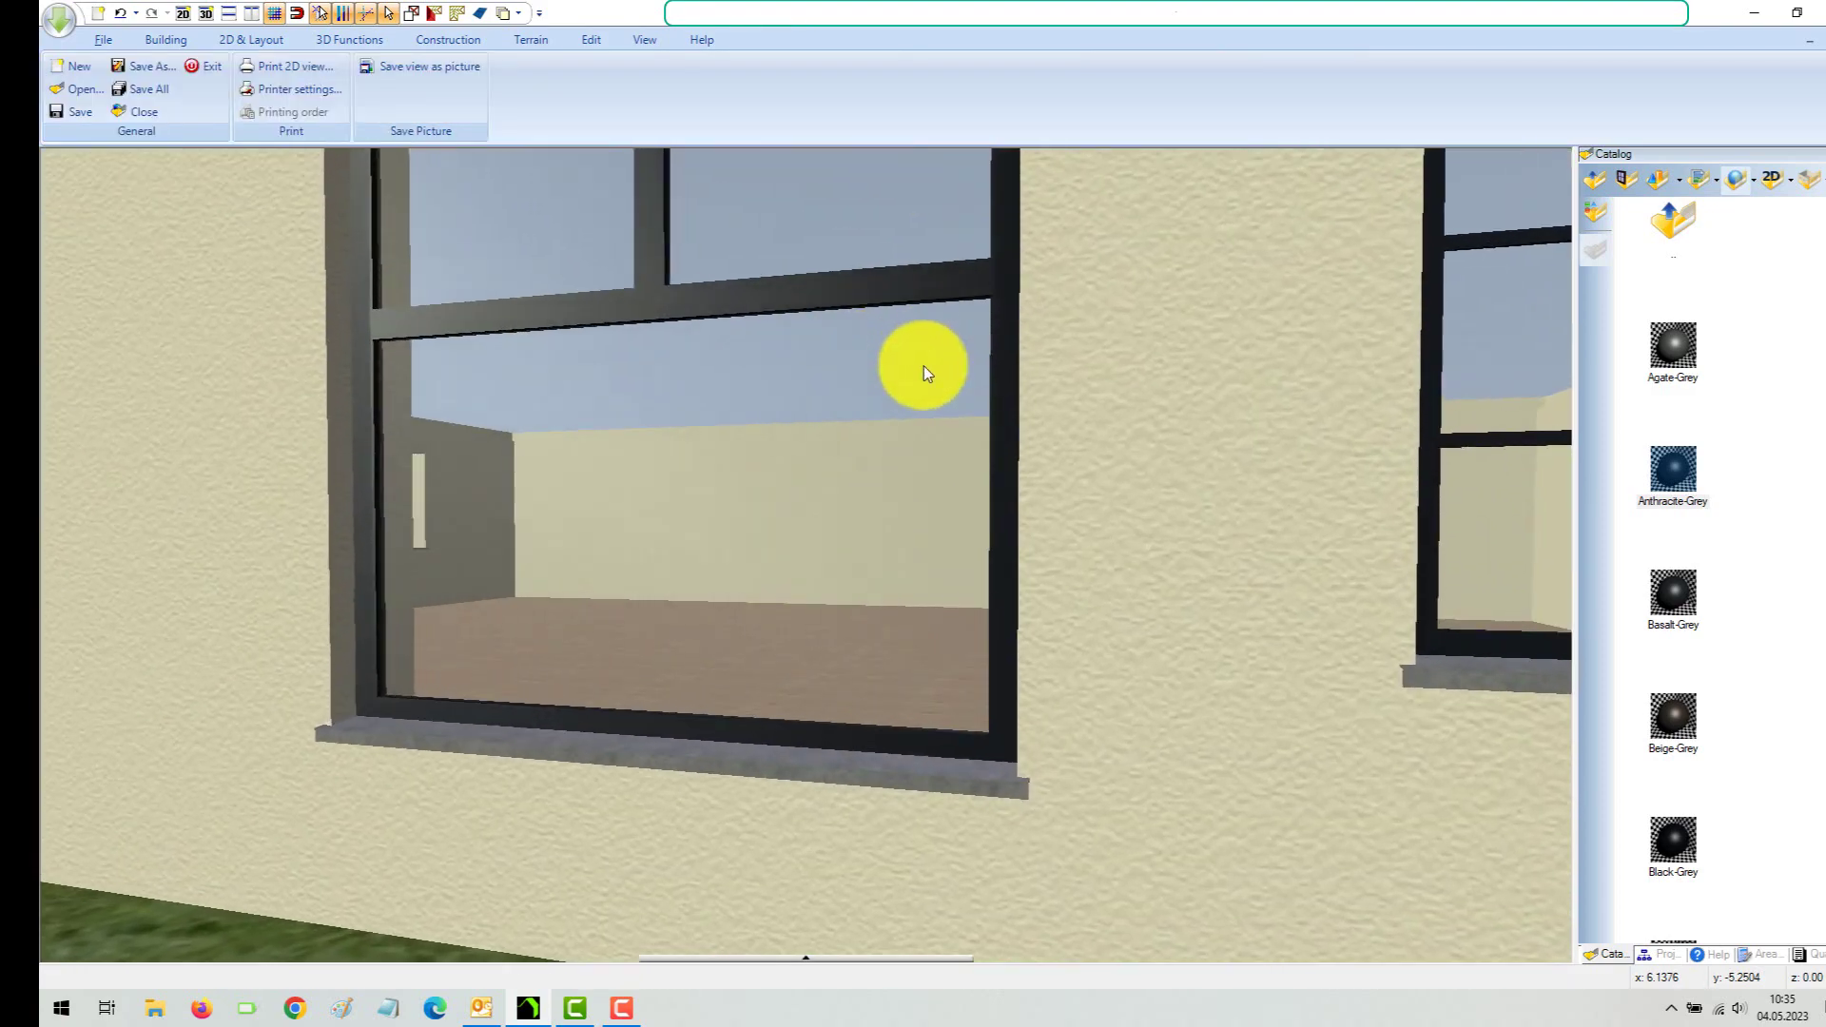
scroll(923, 365, "down", 8)
scroll(761, 742, "down", 3)
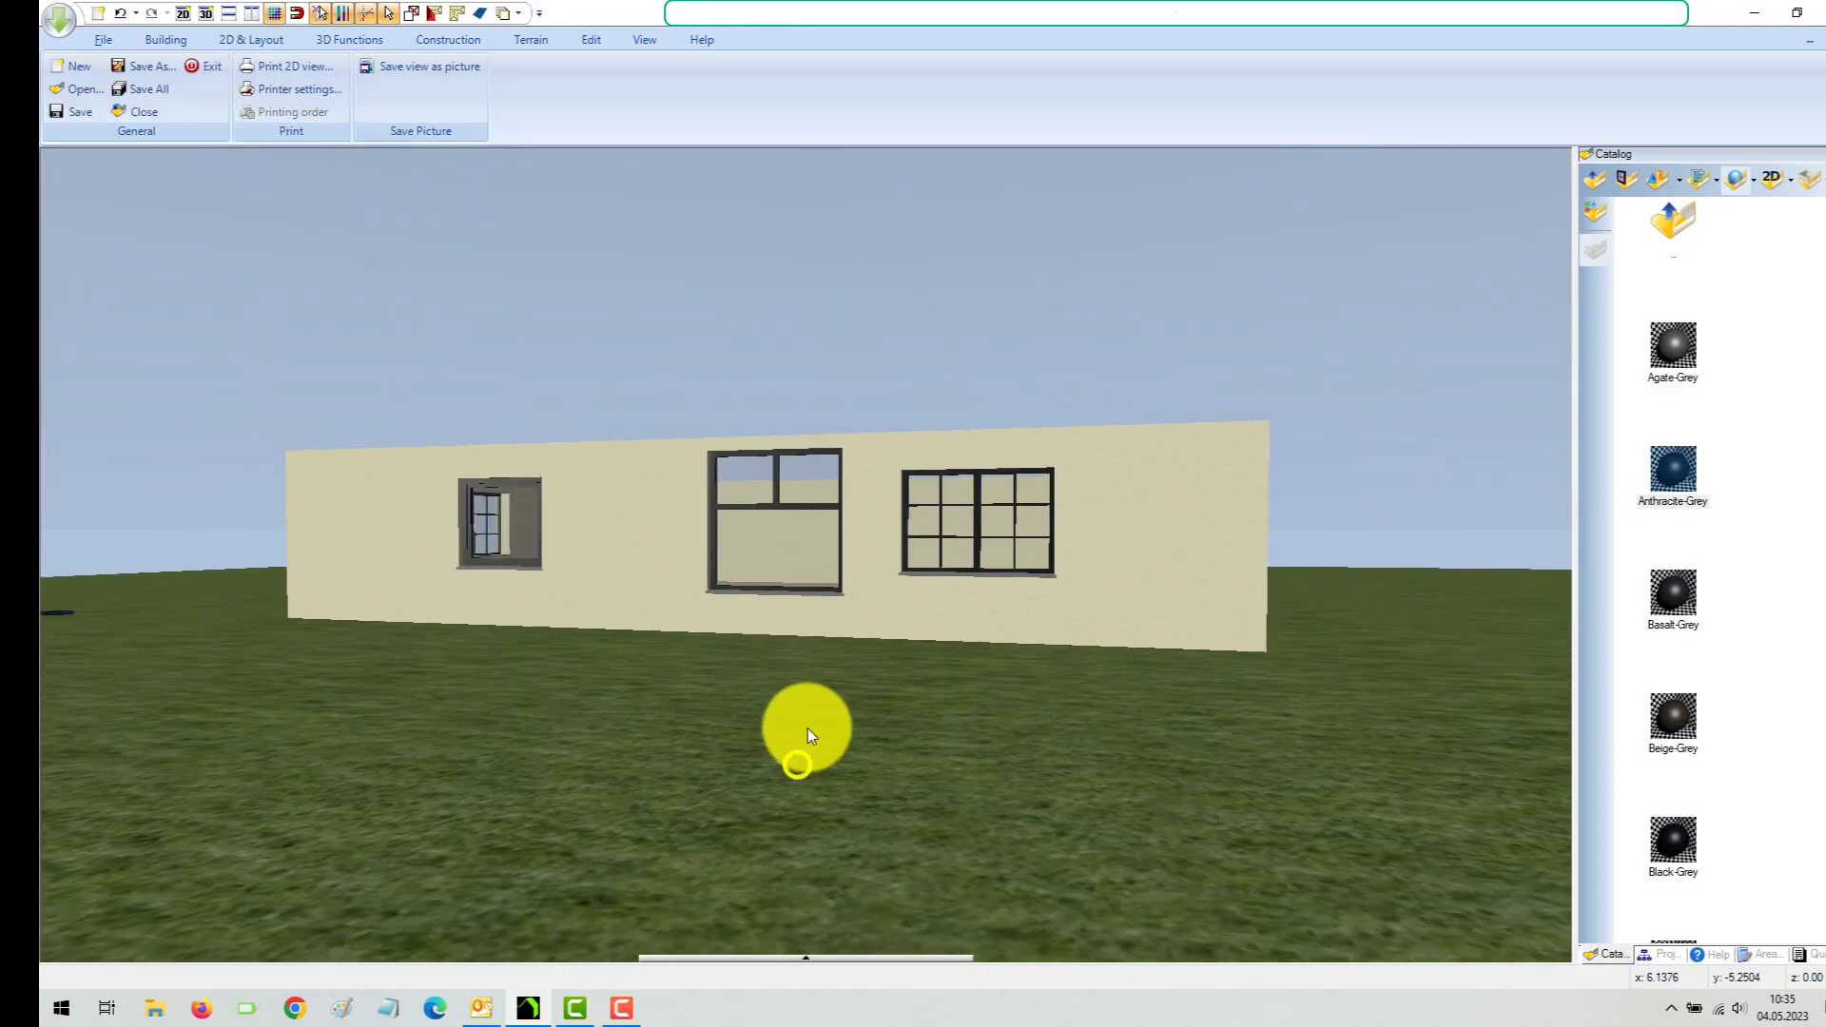
left_click_drag(971, 677, 698, 729)
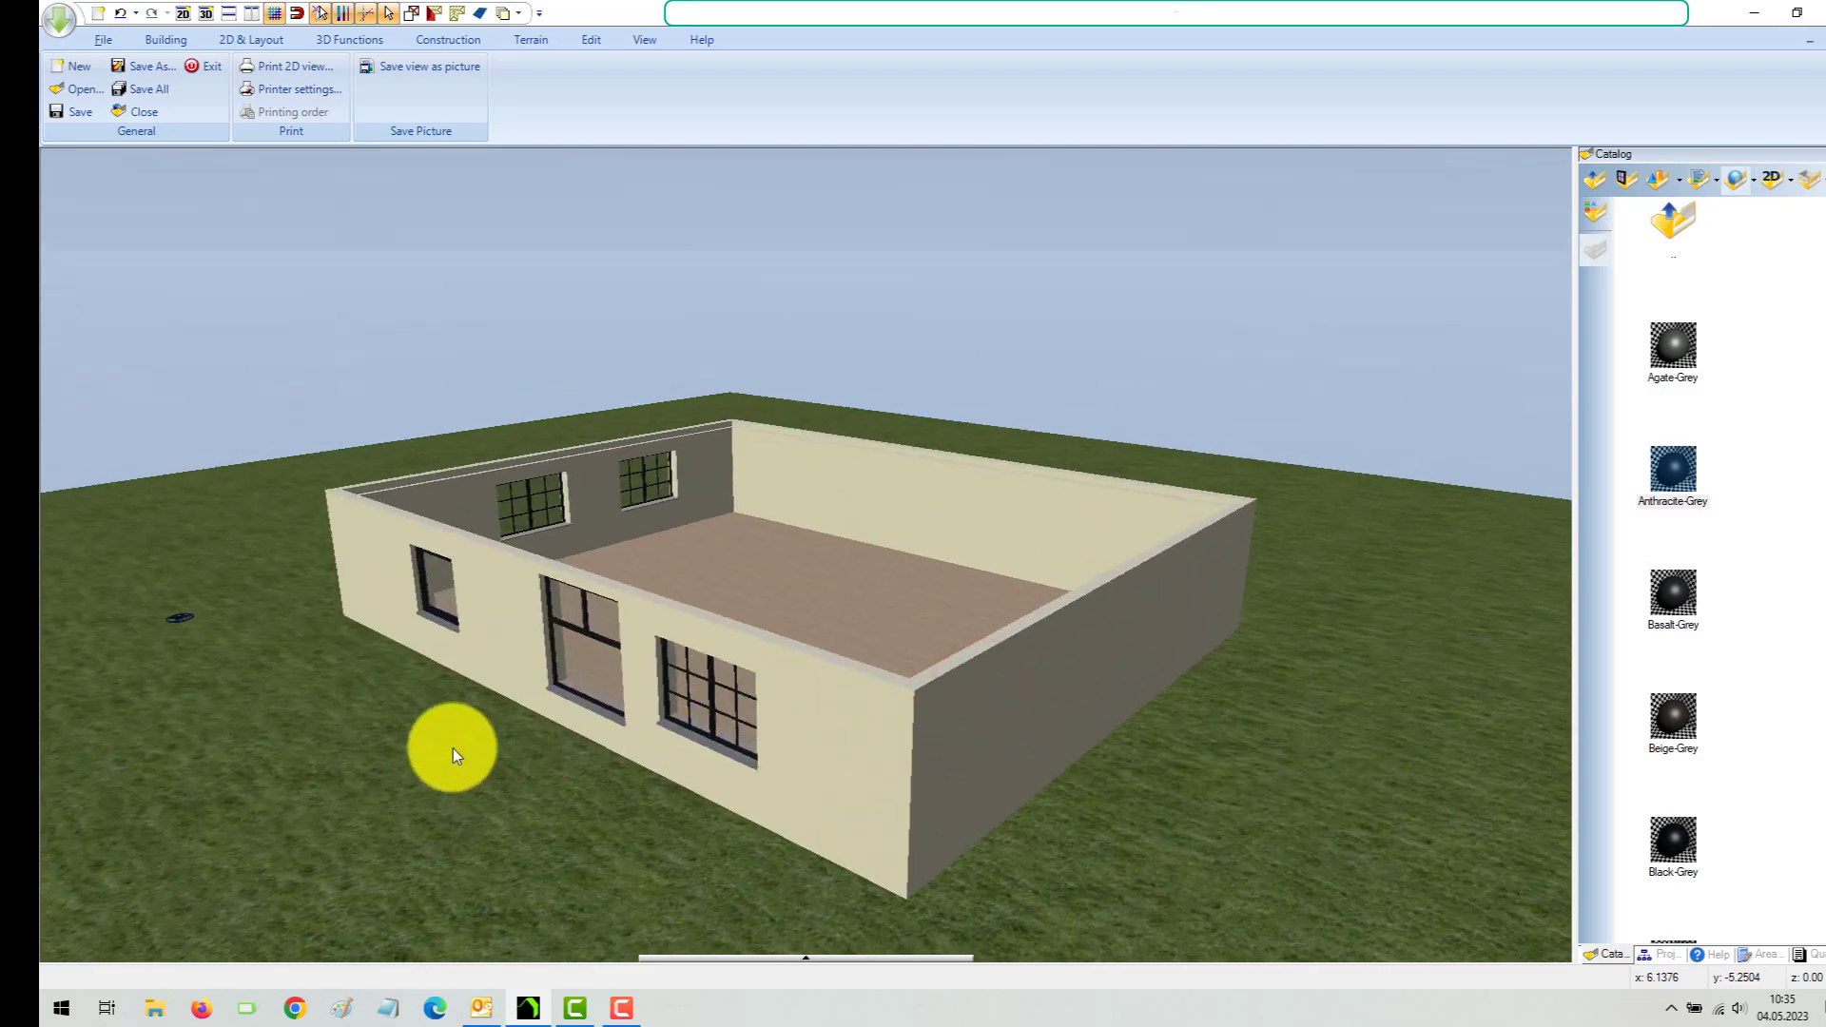